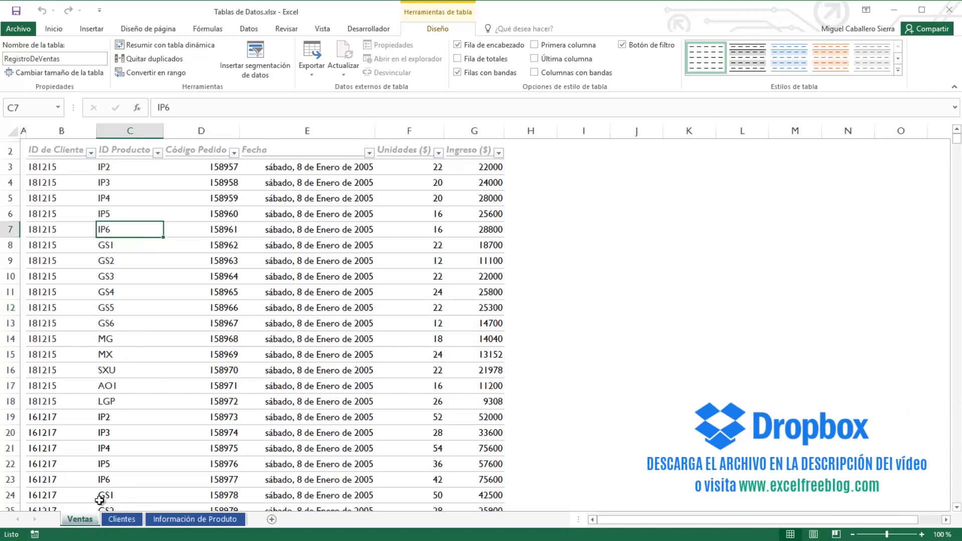
- Look over the Clientes and Información de Produto sheets, and examine each column of the first record in the Ventas table
left_click(122, 520)
left_click(219, 520)
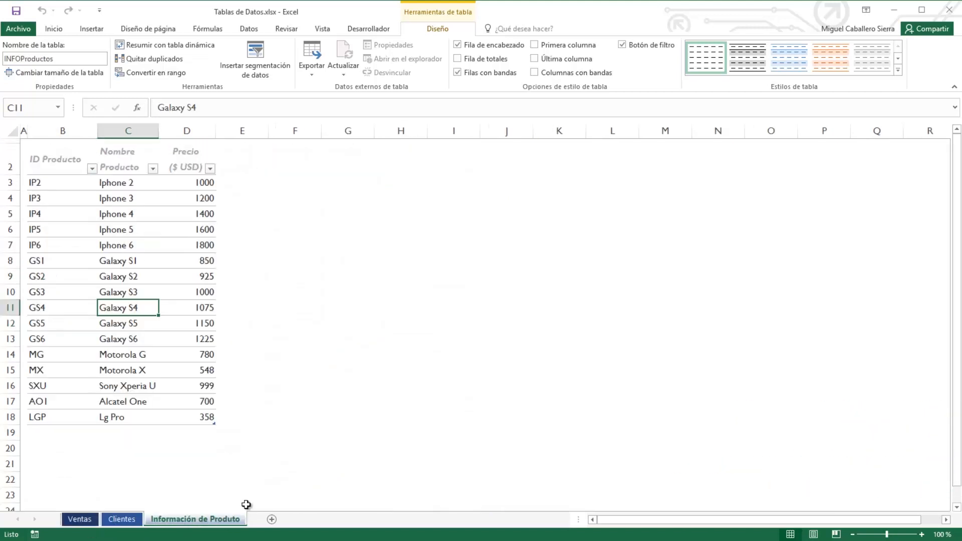
left_click(90, 520)
left_click(108, 175)
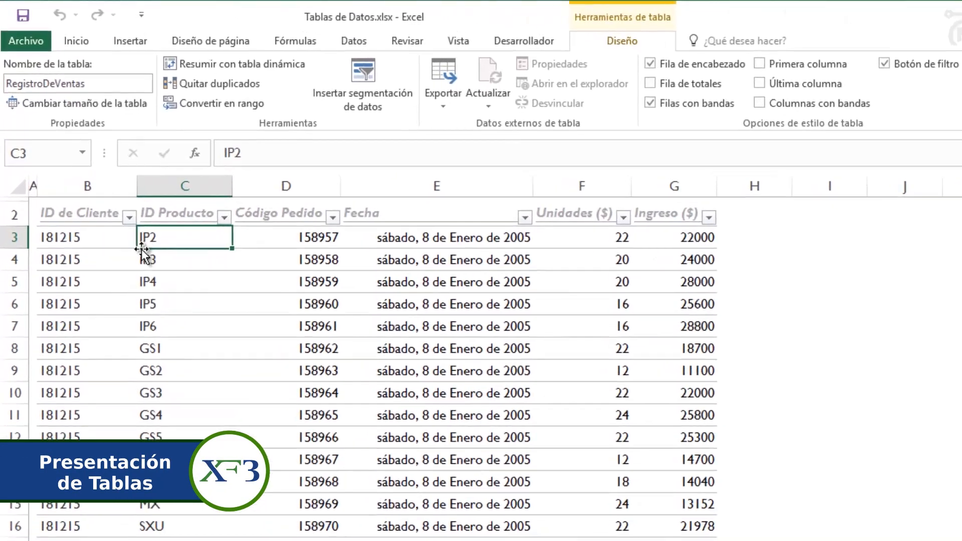
left_click(421, 236)
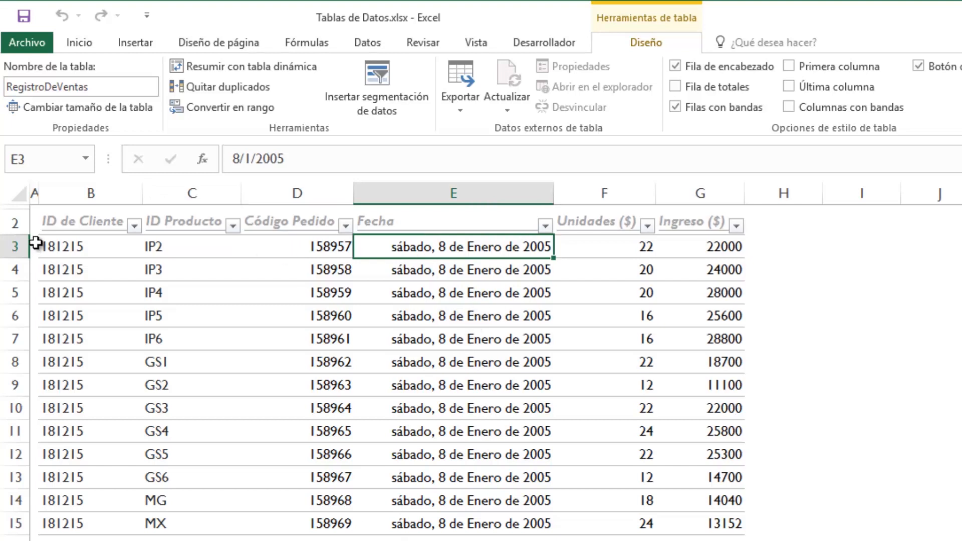
left_click(83, 252)
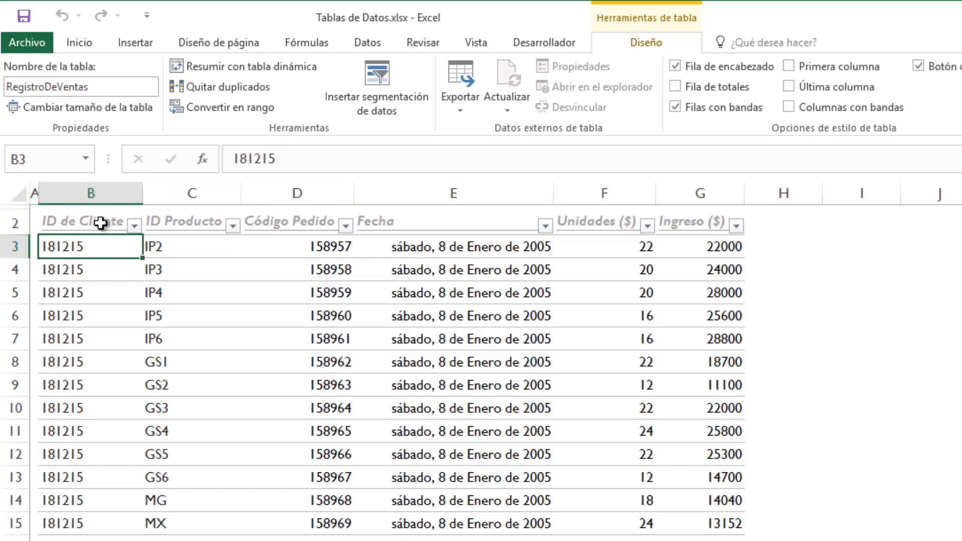
left_click(190, 248)
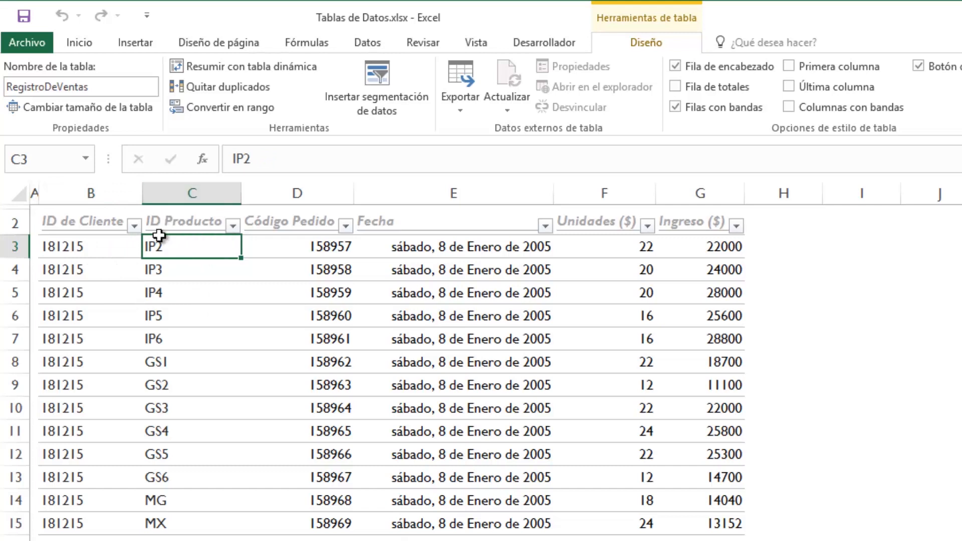
left_click(313, 246)
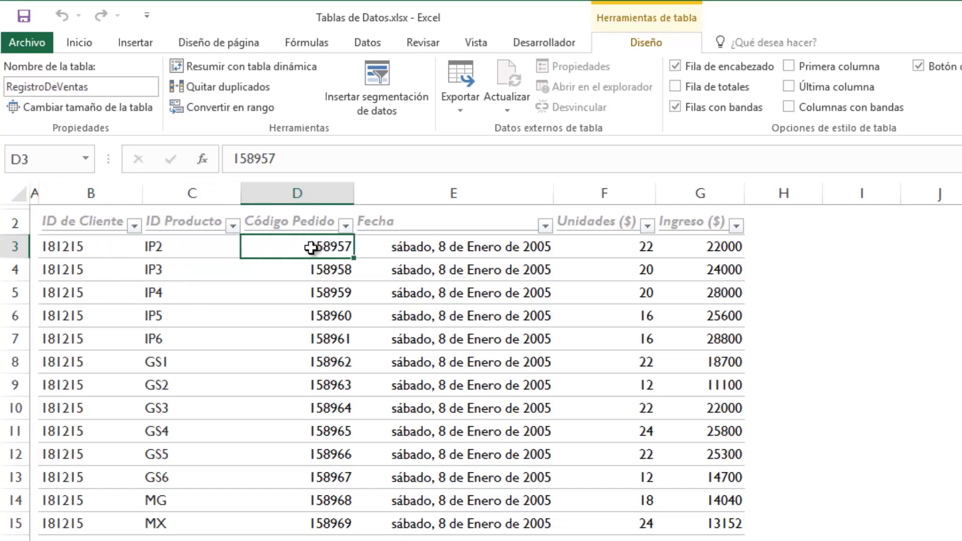
left_click(434, 254)
left_click(636, 245)
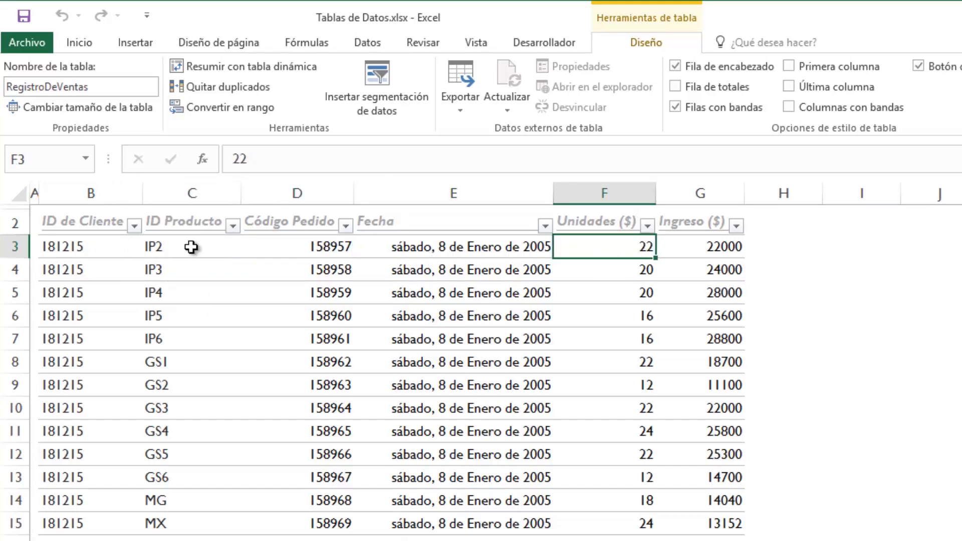
left_click(707, 251)
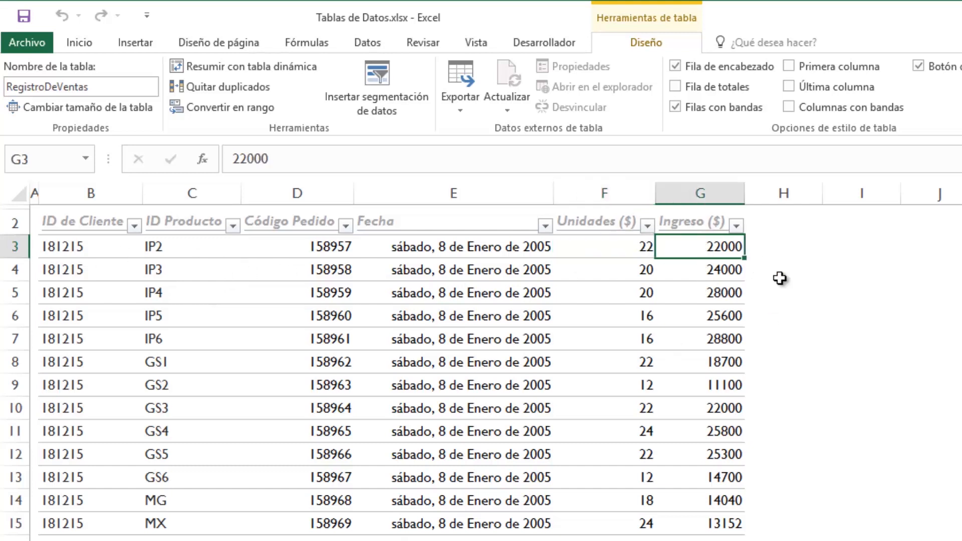
- Examine the customer identifiers in the ID de Cliente column of the Ventas table
left_click(238, 314)
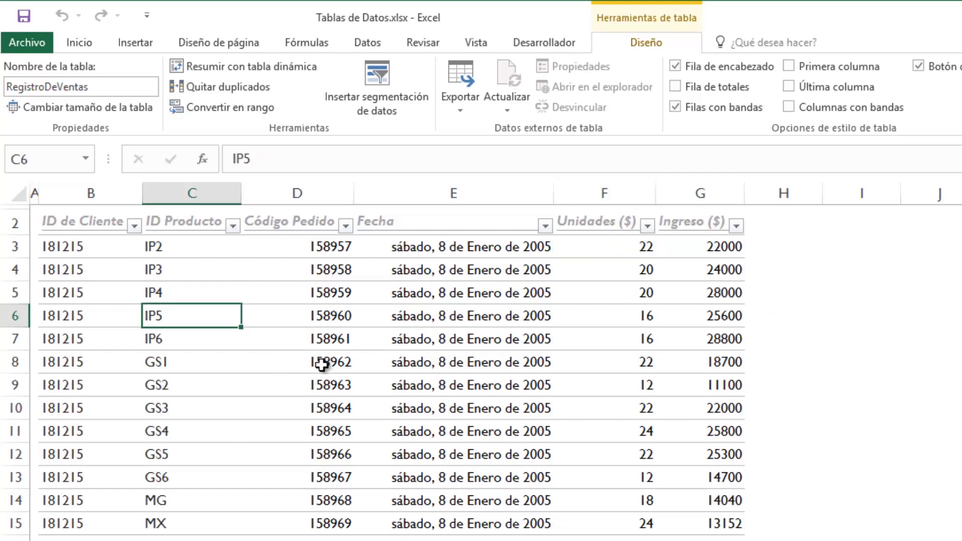
left_click(82, 248)
left_click_drag(82, 241, 105, 528)
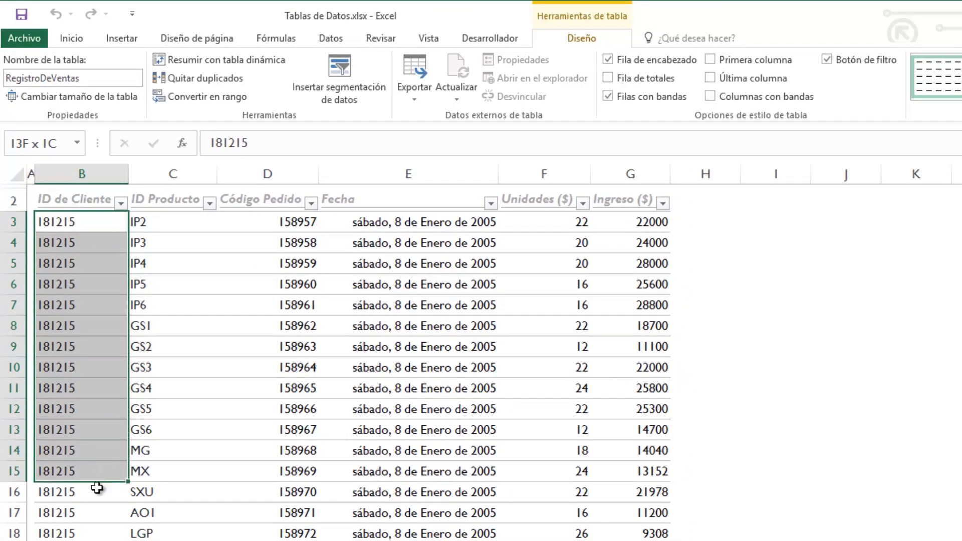
left_click_drag(97, 488, 95, 529)
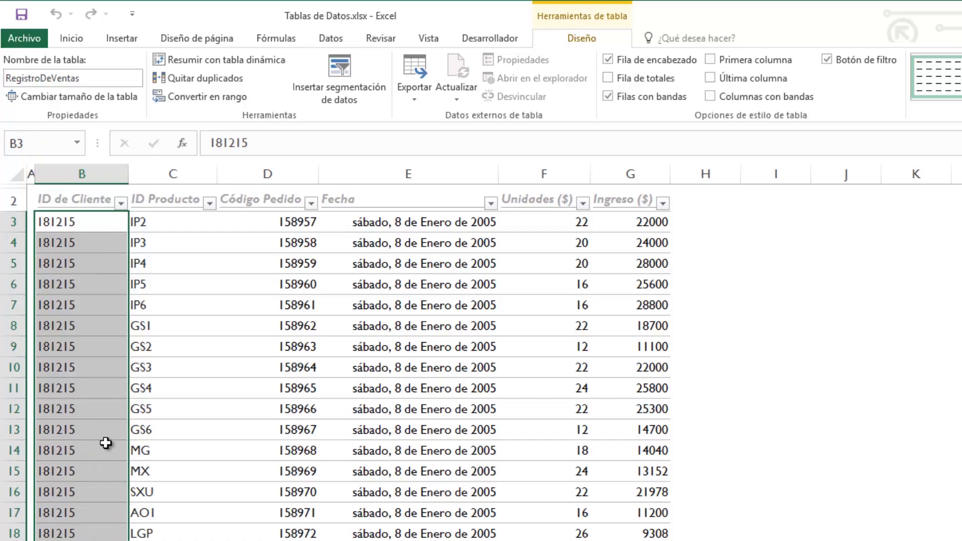
left_click(144, 332)
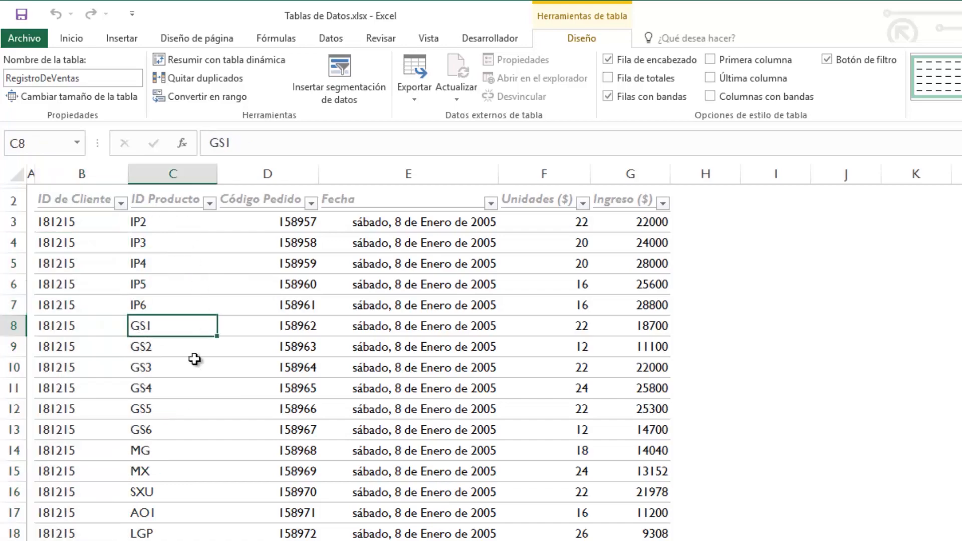
left_click(55, 290)
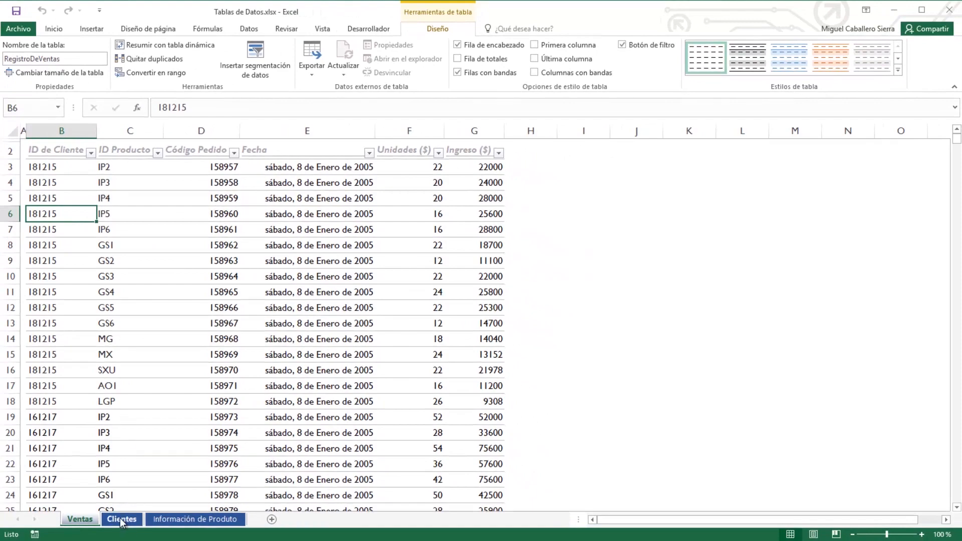
- Examine the Clientes table's fields in its first record, from ID Cliente through Longitud
left_click(121, 520)
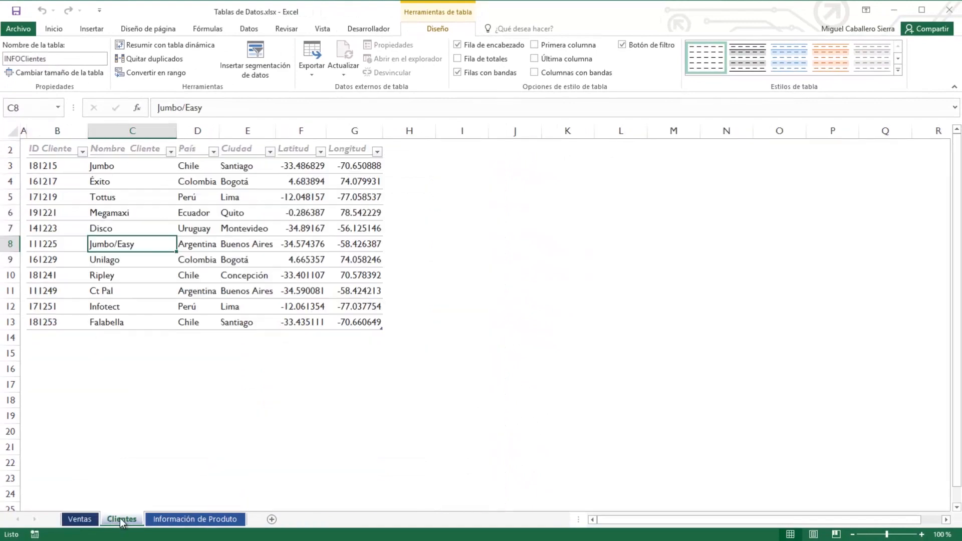
left_click(58, 185)
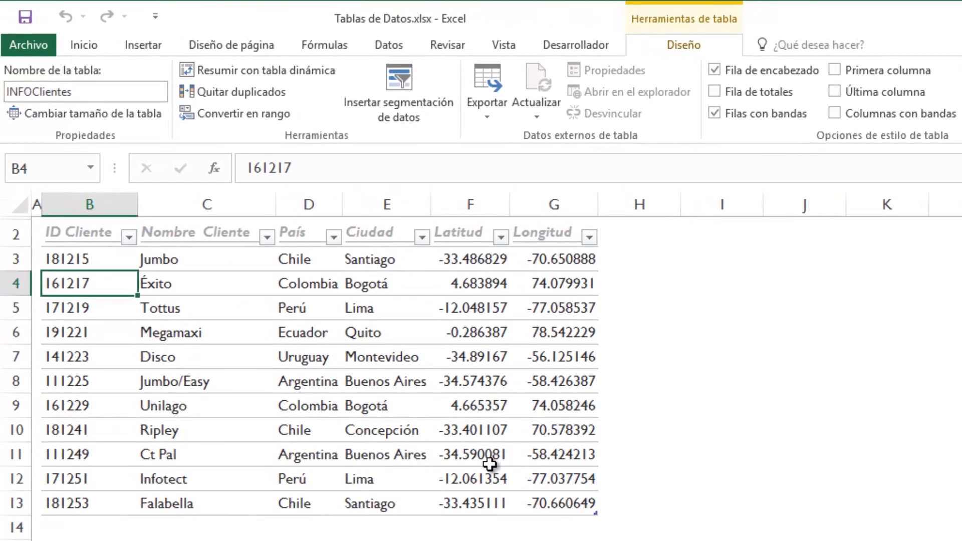
left_click(194, 387)
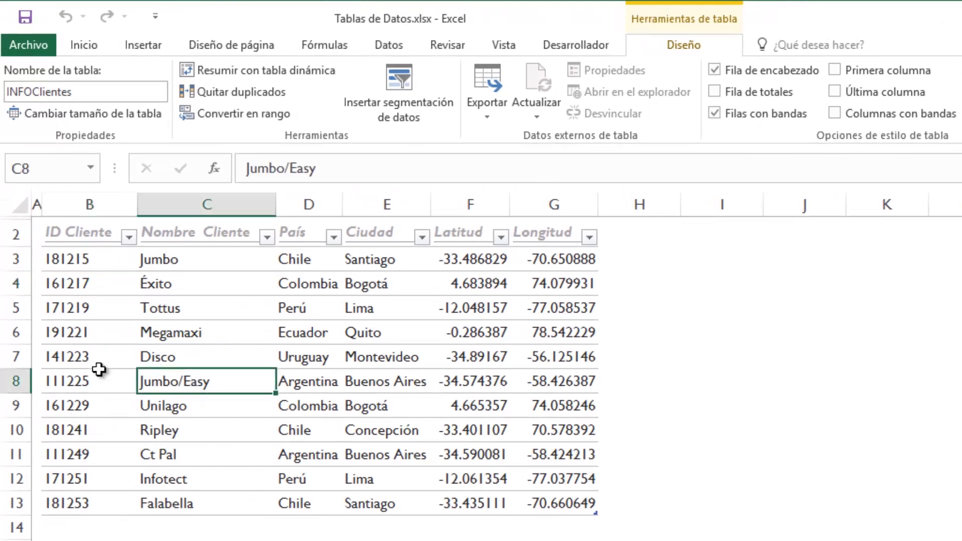
left_click(62, 264)
left_click(168, 331)
left_click(183, 255)
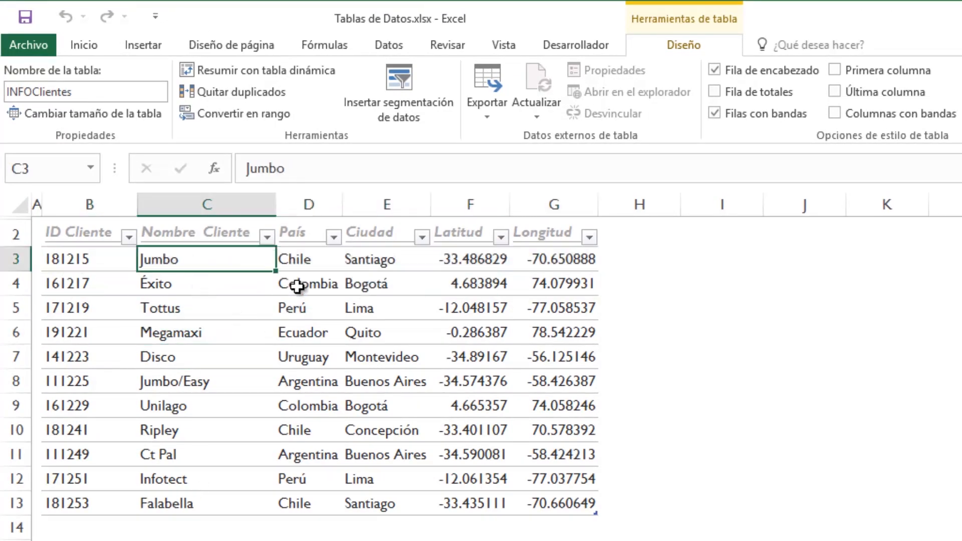
left_click(296, 264)
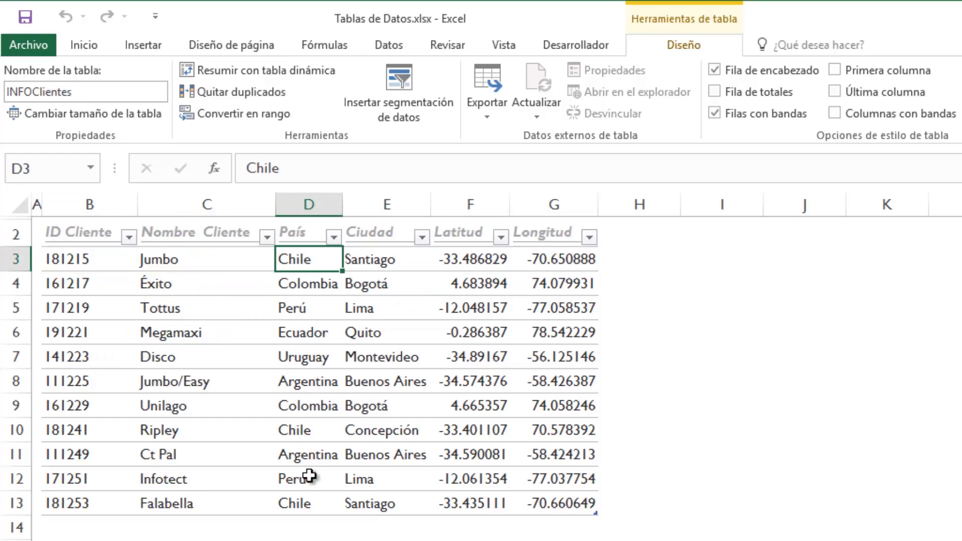
left_click(392, 255)
left_click(481, 259)
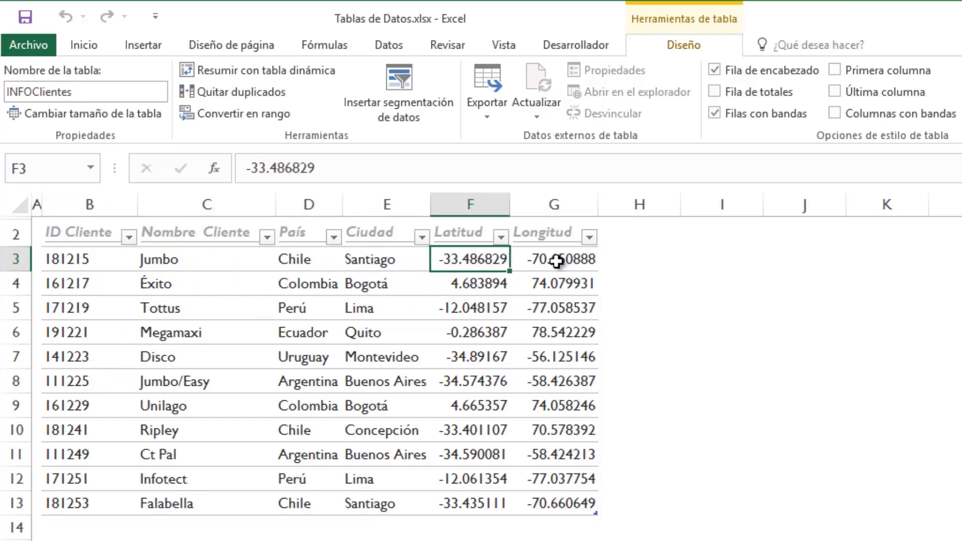
left_click(556, 261)
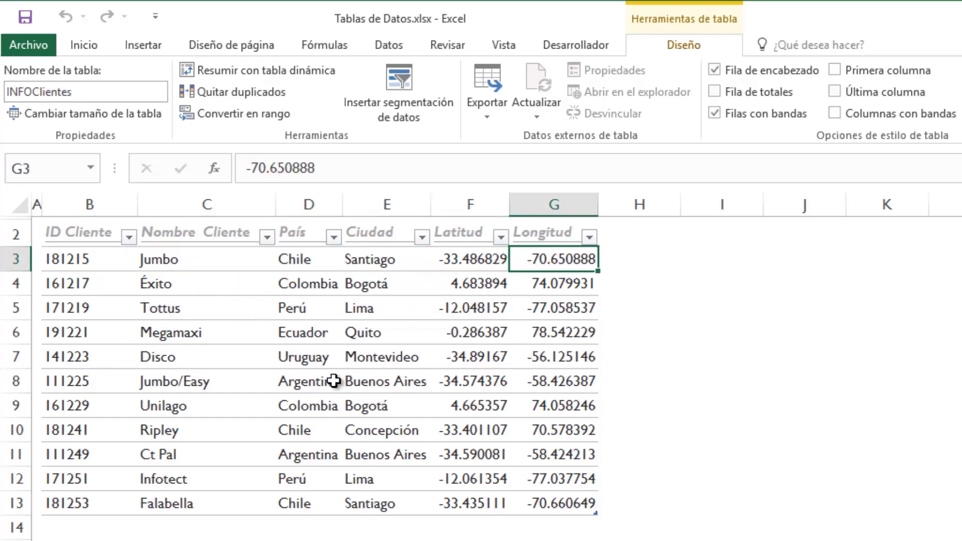
- Inspect all identifiers in the ID Cliente column of the Clientes table against the customer names
left_click(270, 384)
left_click_drag(77, 254, 91, 512)
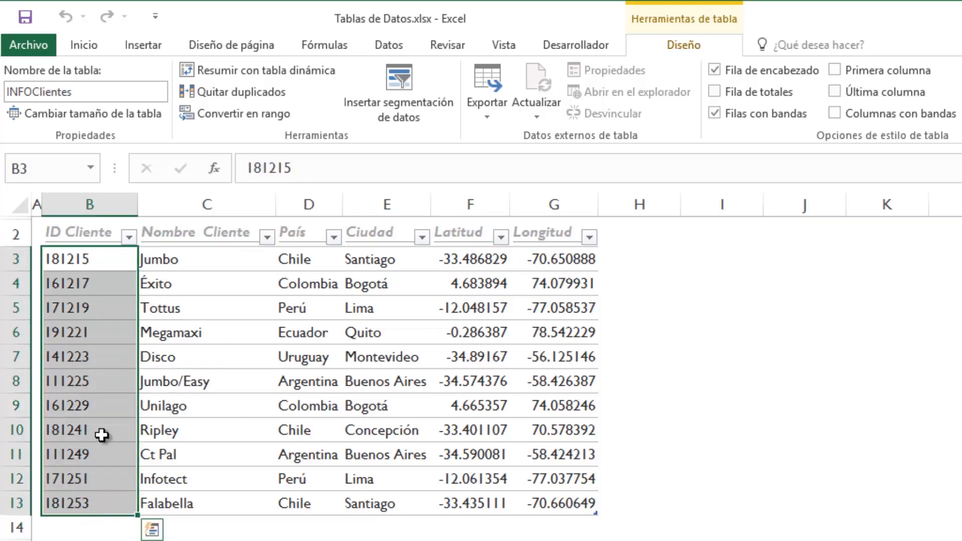
left_click(167, 343)
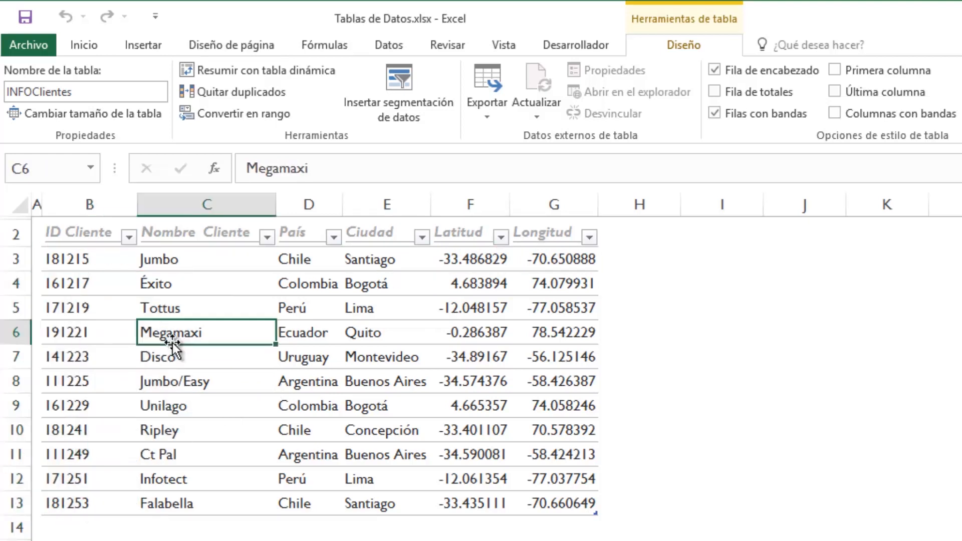
left_click(220, 284)
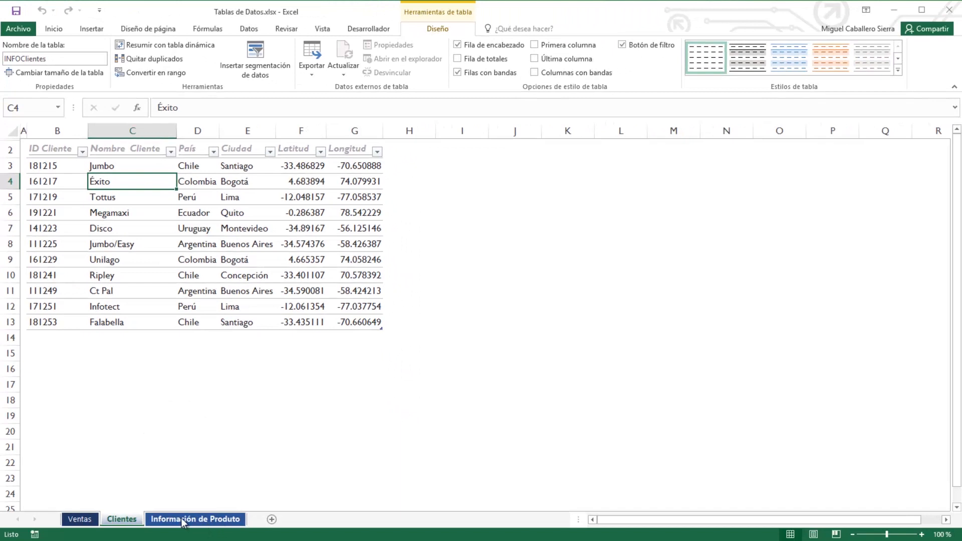
- Examine the ID Producto, Nombre Producto and Precio ($ USD) columns on the Información de Produto sheet
left_click(183, 520)
left_click(125, 213)
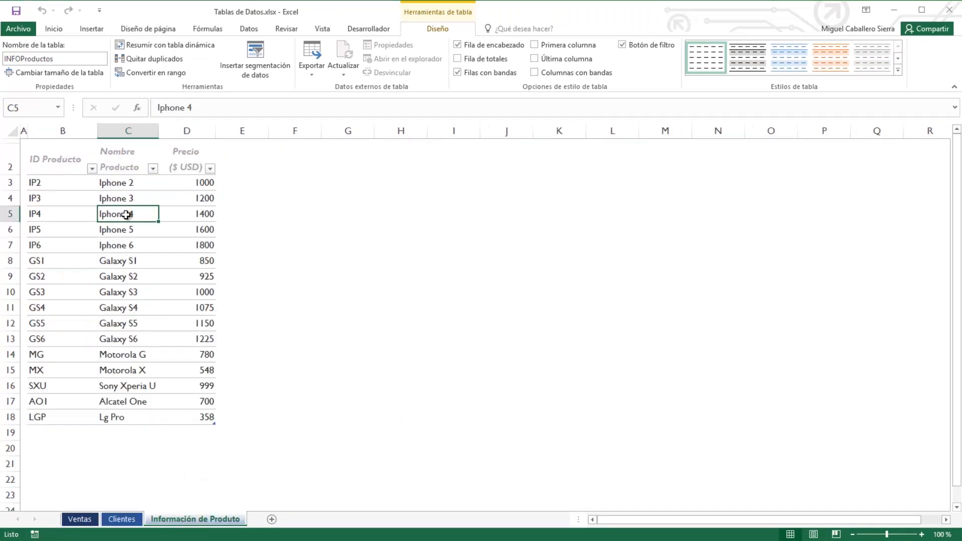
left_click_drag(62, 180, 69, 413)
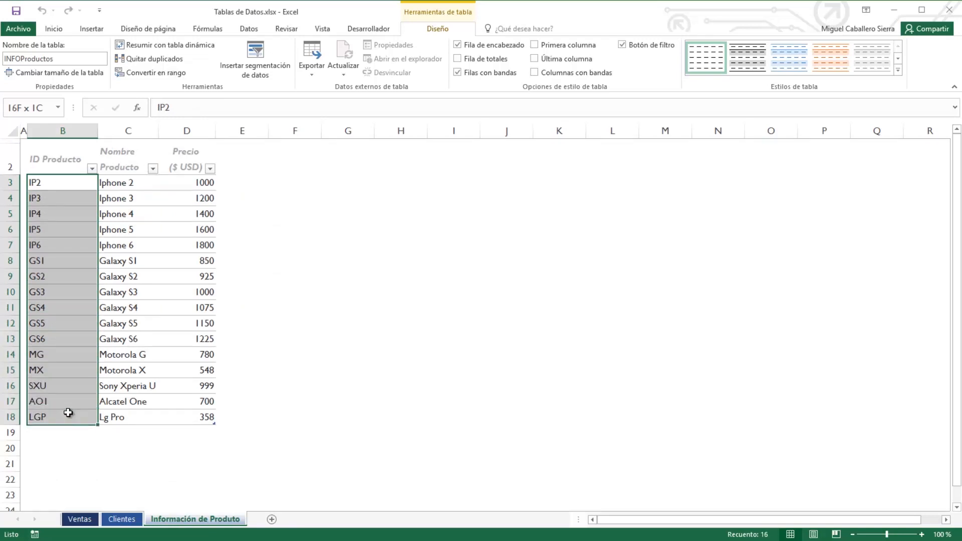
left_click(120, 183)
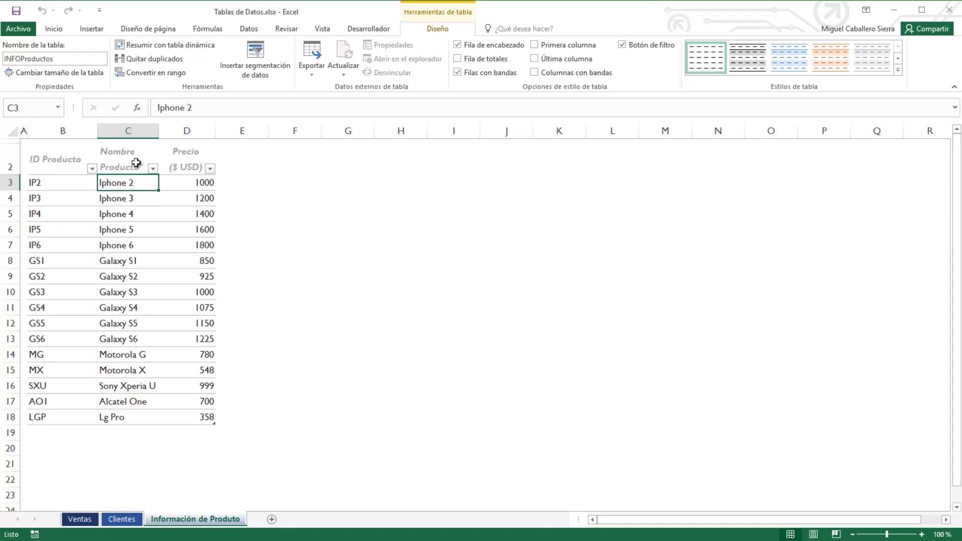
left_click(184, 183)
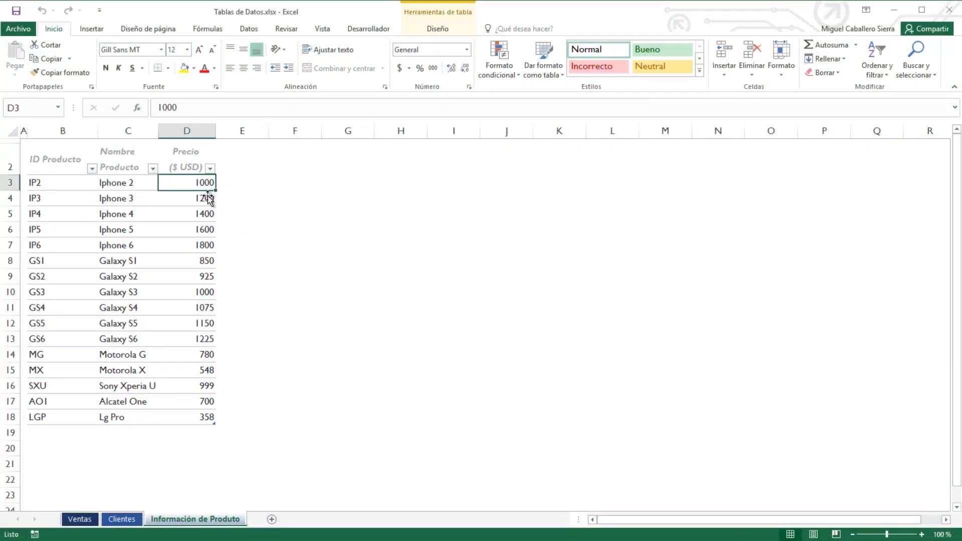
- Create a pivot table from the RegistroDeVentas table on the Ventas sheet, placing it on a new worksheet
left_click(82, 520)
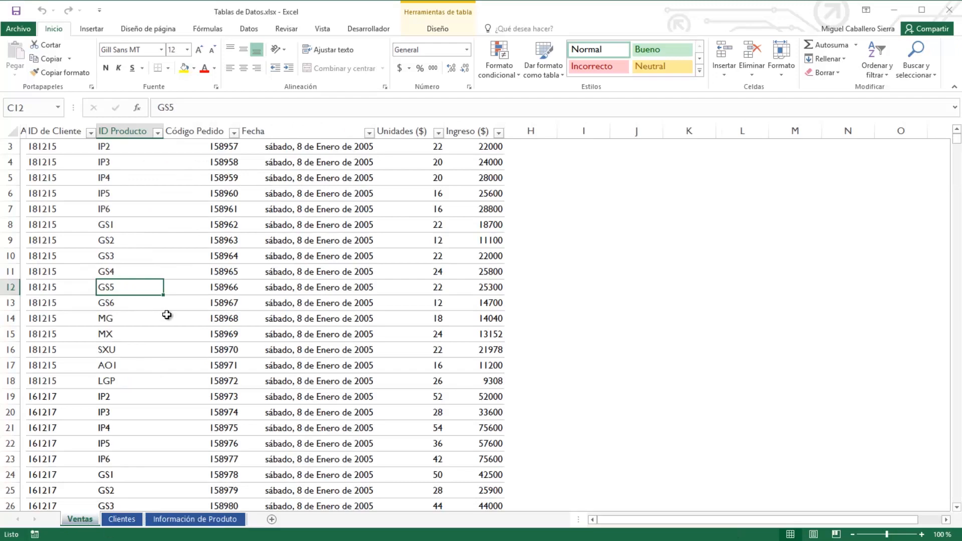
scroll(198, 382, "up", 1)
left_click(132, 229)
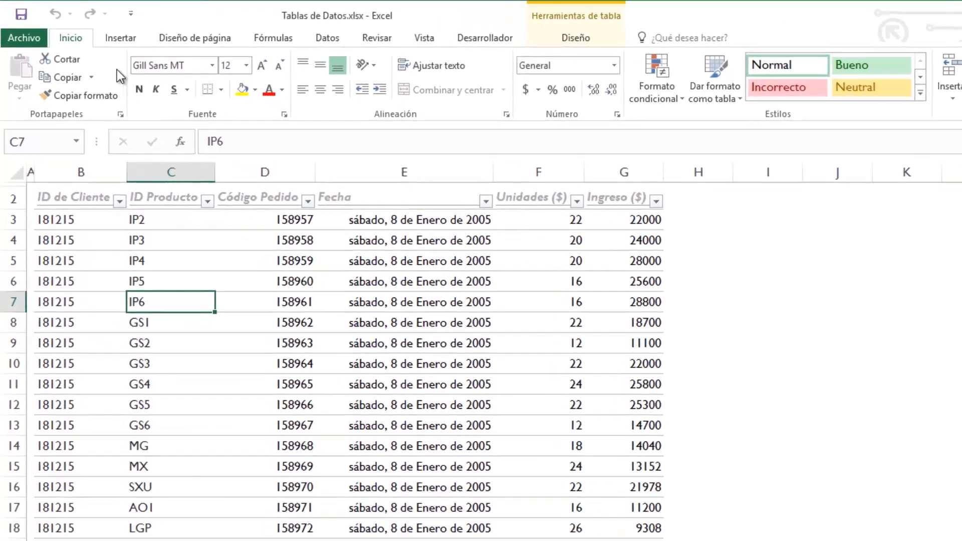
left_click(120, 38)
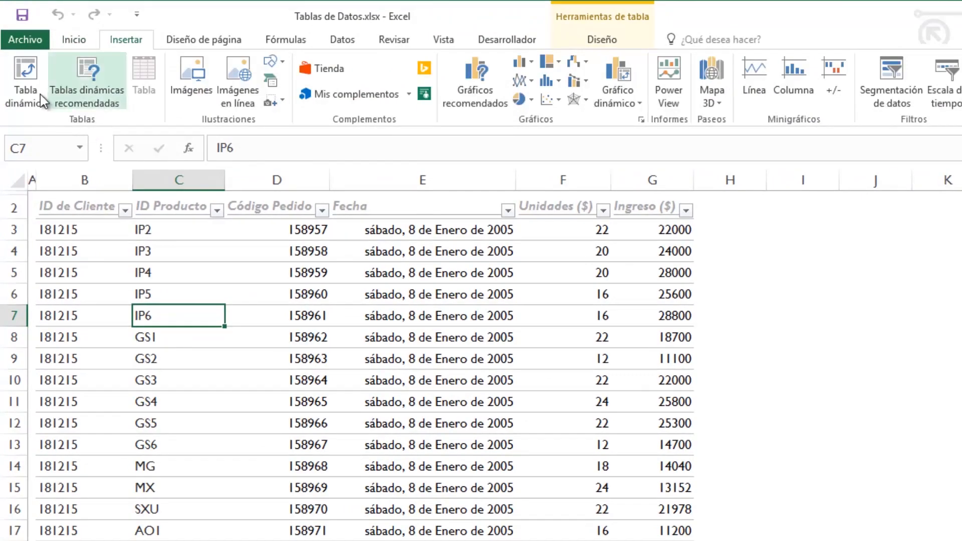
left_click(34, 85)
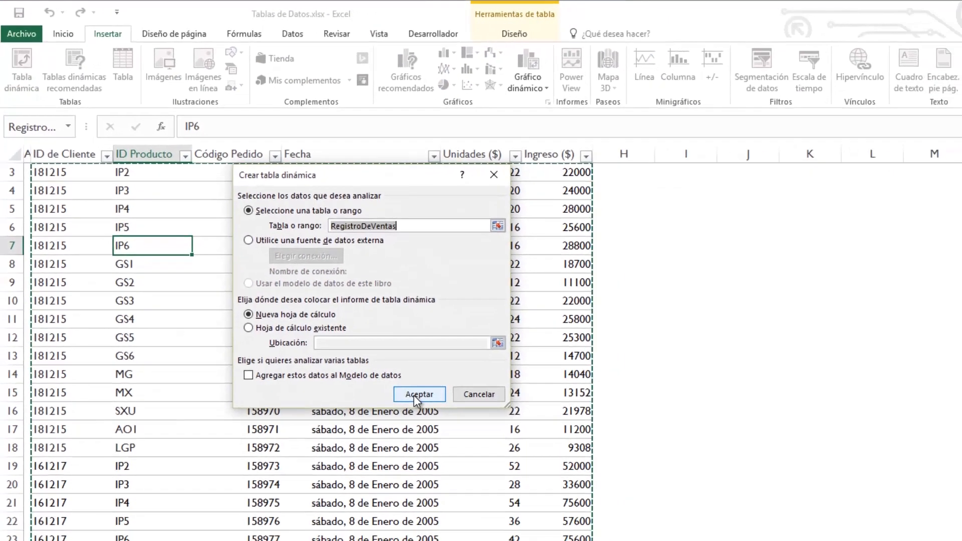
left_click(486, 461)
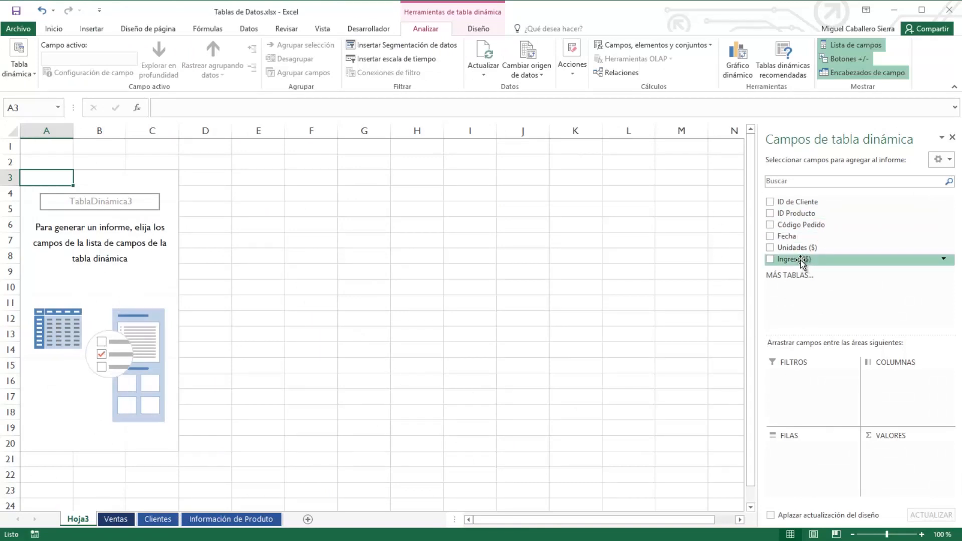
- Lay out the pivot table with Ingreso ($) as summed values, ID de Cliente as rows and ID Producto as columns
left_click_drag(800, 260, 910, 456)
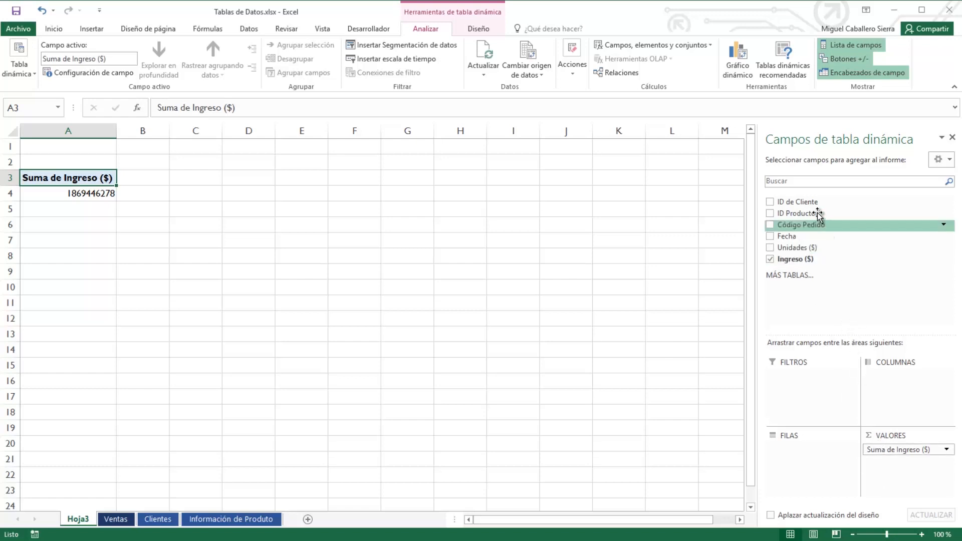
left_click_drag(814, 203, 829, 453)
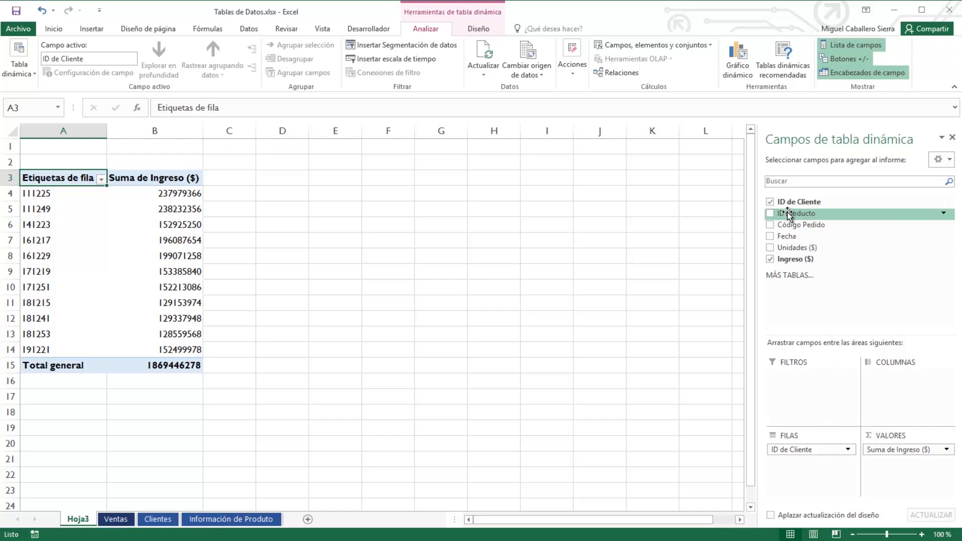
left_click_drag(788, 215, 896, 393)
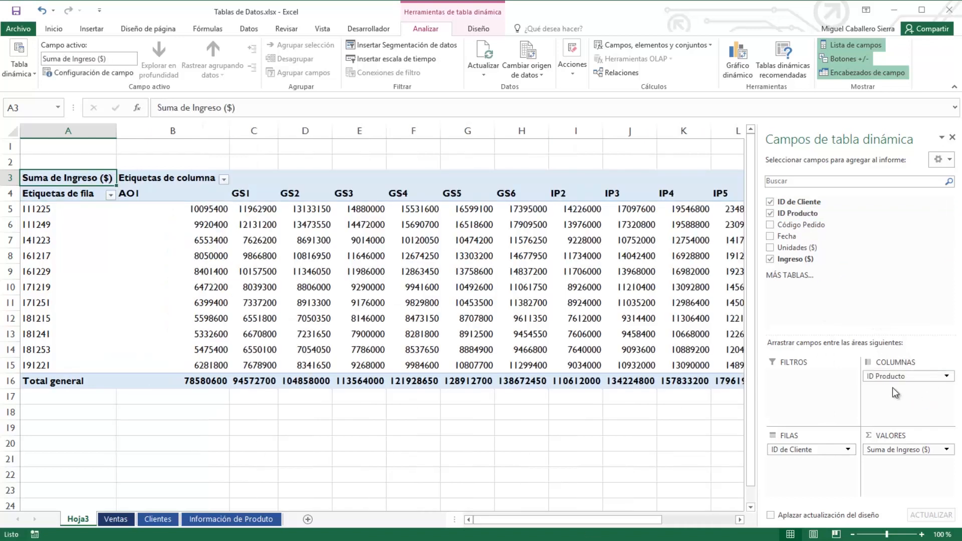
- Examine the pivot table's summed income values against the customer identifiers in the rows and the product identifiers in the columns
left_click(432, 273)
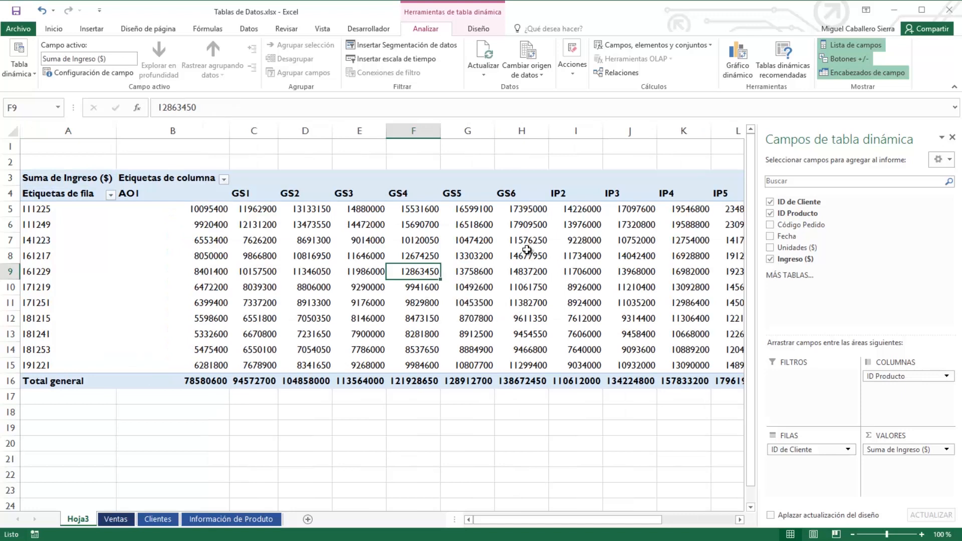
left_click(280, 235)
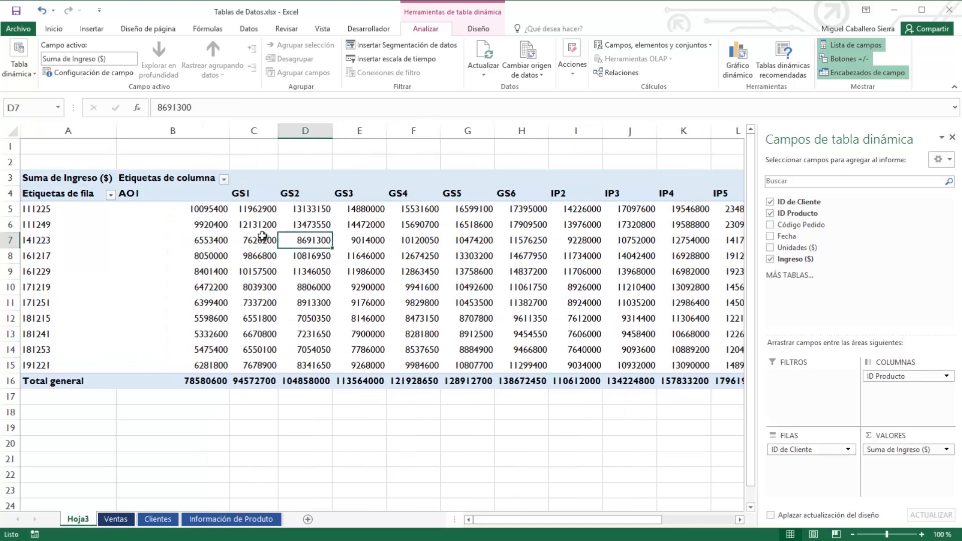
left_click(177, 229)
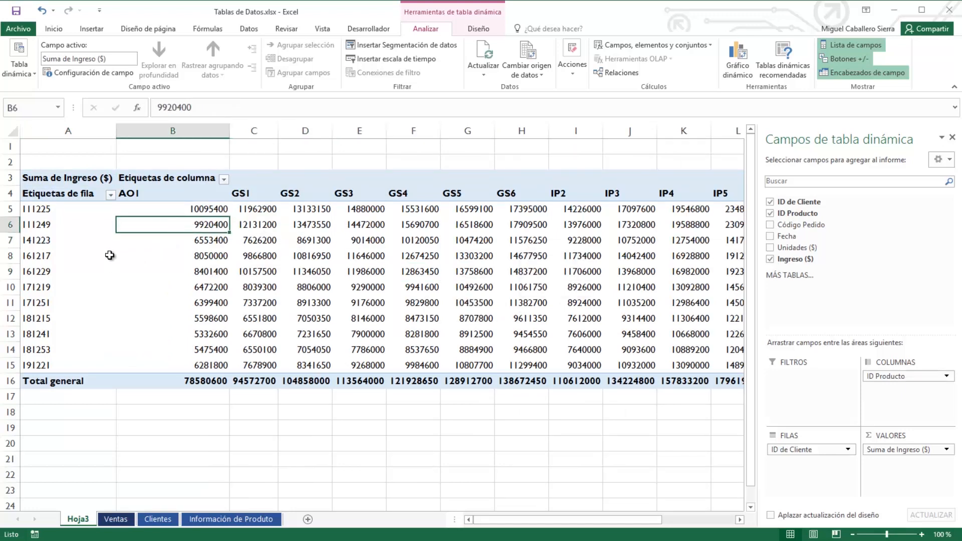
left_click(38, 241)
left_click(48, 240)
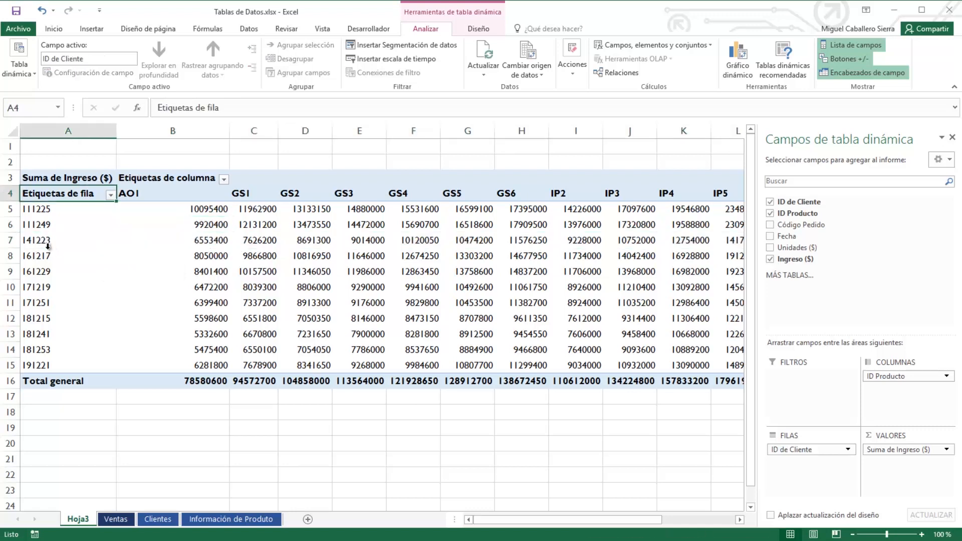
left_click(46, 253)
left_click(44, 257)
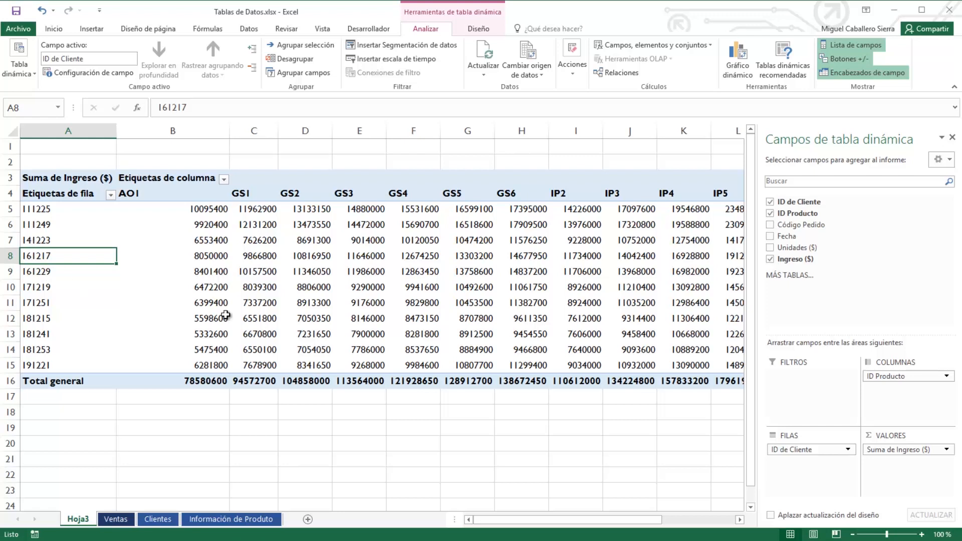
left_click(292, 200)
left_click_drag(296, 197, 427, 196)
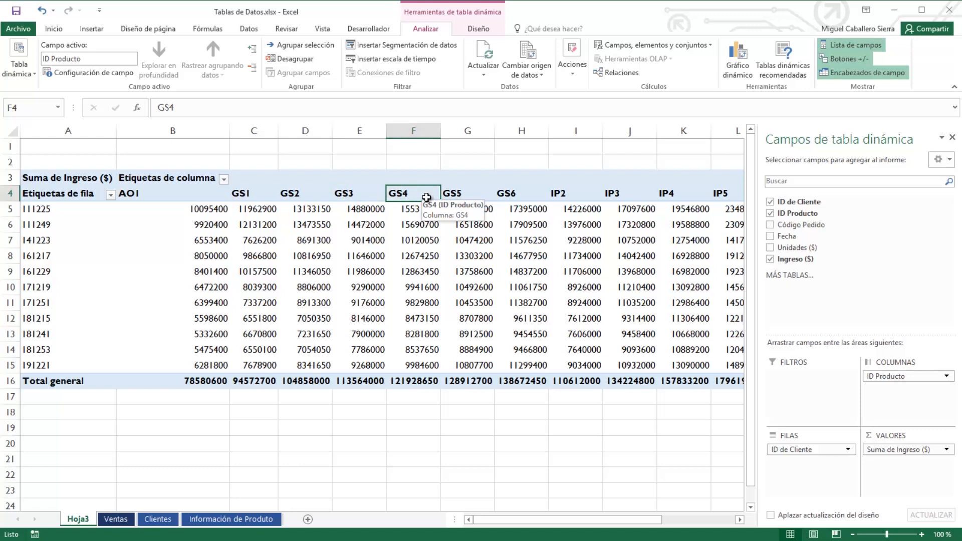
left_click(354, 272)
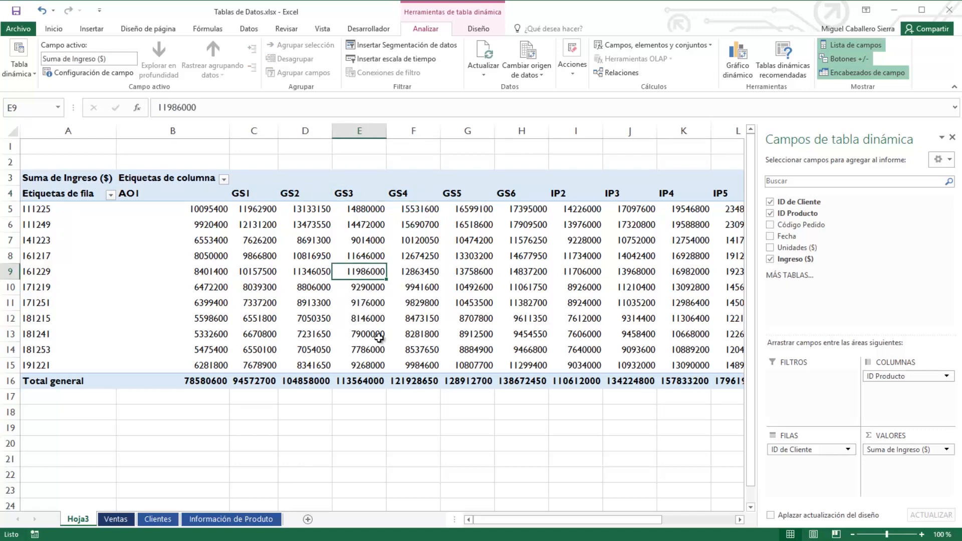
mouse_move(402, 299)
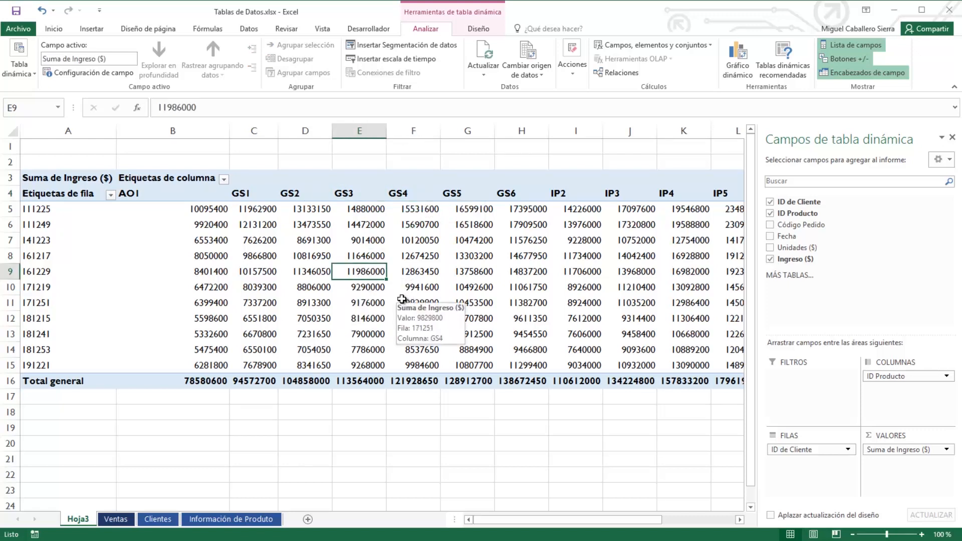
left_click(320, 302)
left_click_drag(73, 210, 75, 366)
left_click(176, 190)
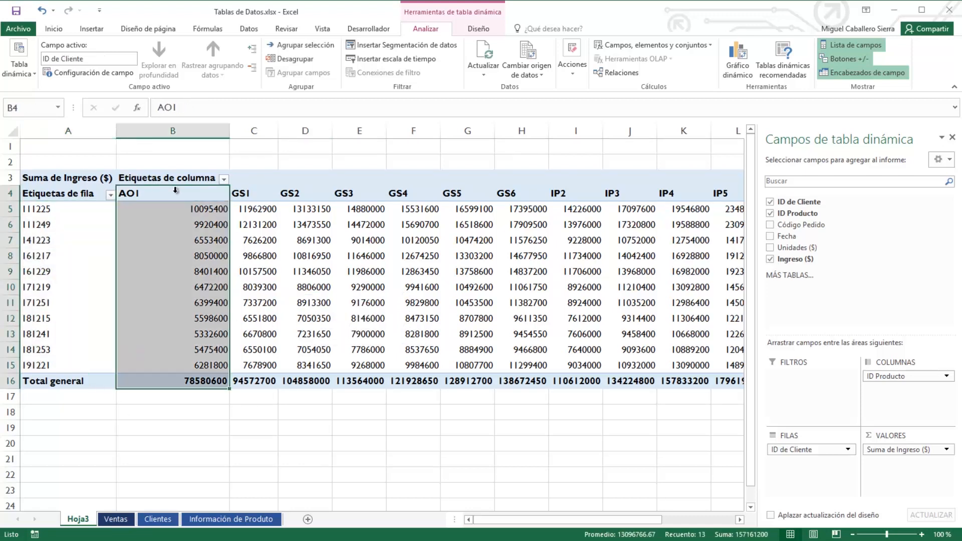
left_click(310, 258)
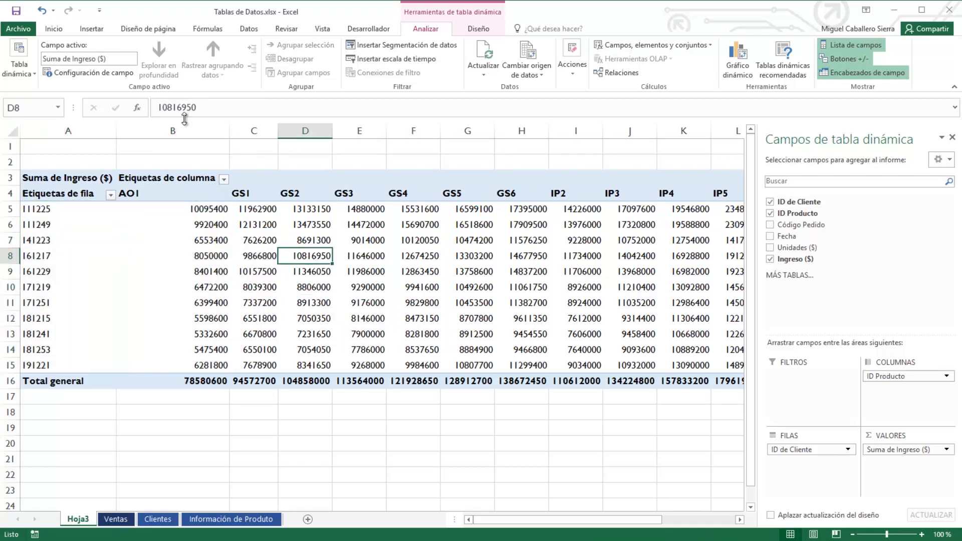
- Delete the Hoja3 worksheet containing the pivot table
right_click(85, 522)
left_click(111, 380)
left_click(444, 352)
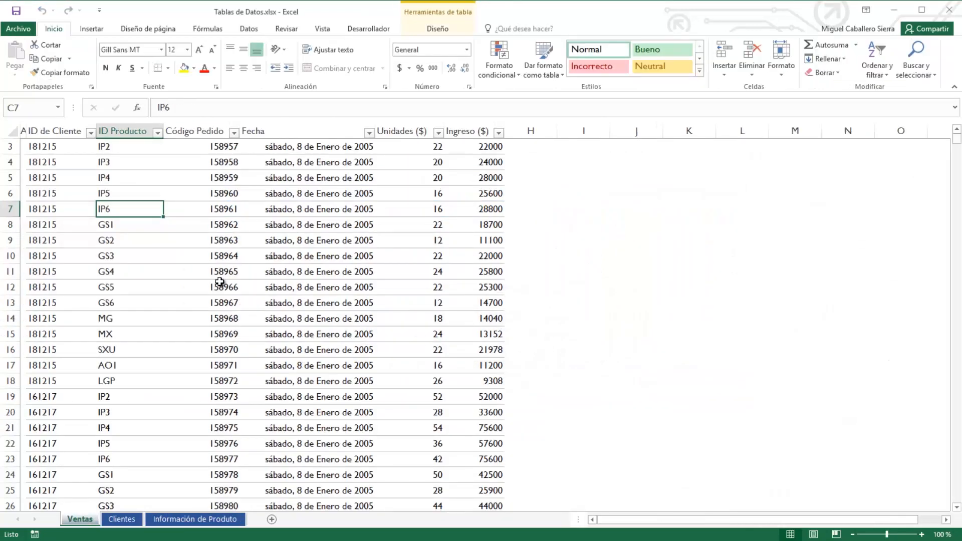
- Add a column headed "Nombre Cleinte" in cell H2, directly beside Ingreso ($) in the Ventas table
scroll(220, 281, "up", 1)
left_click(206, 217)
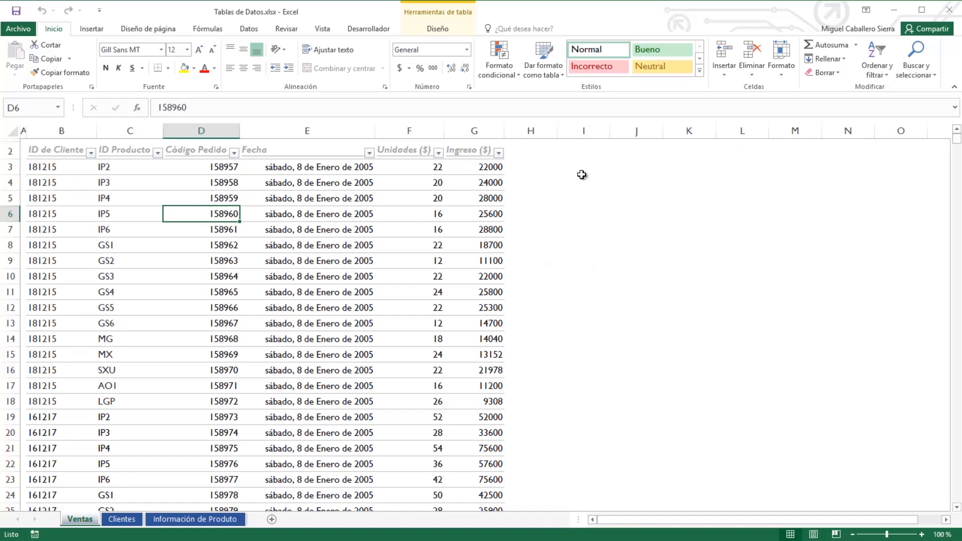
left_click(517, 164)
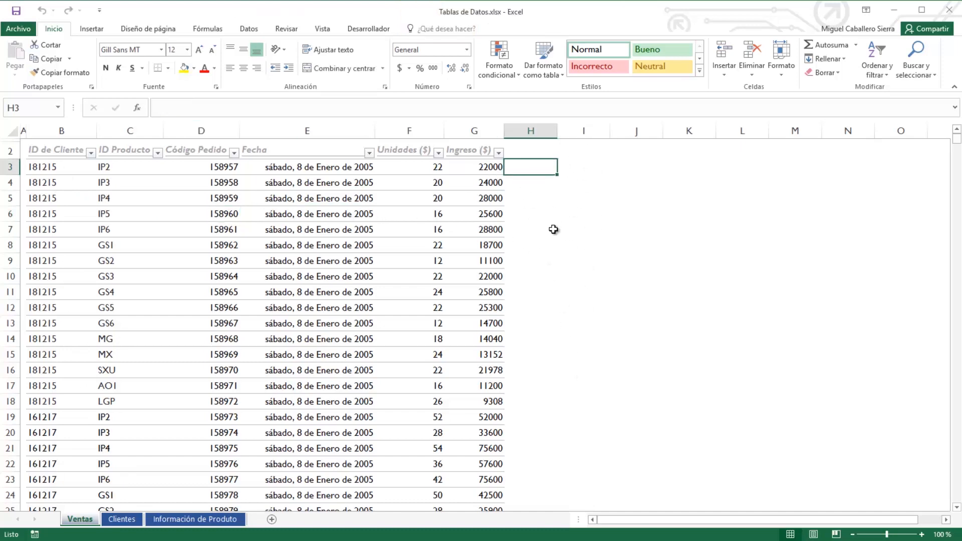
left_click(522, 149)
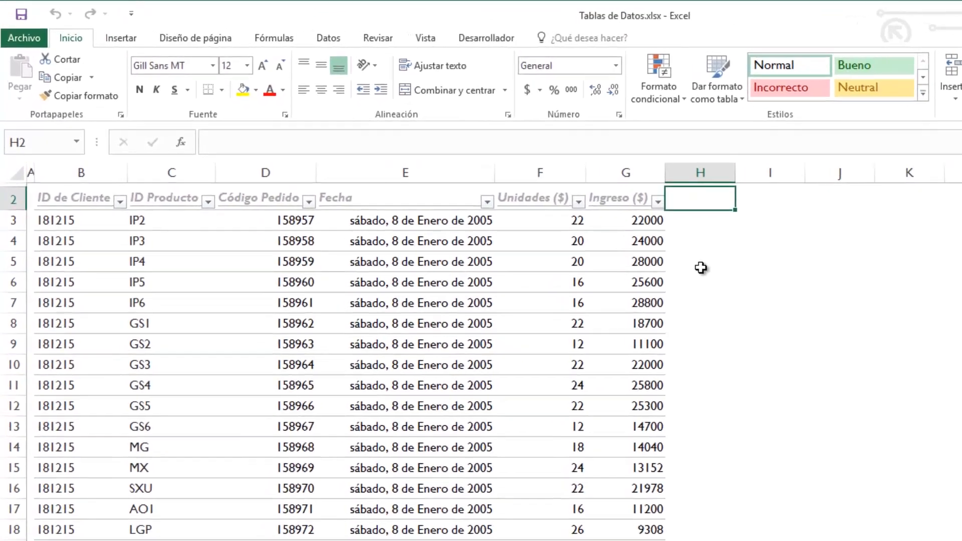
type("No")
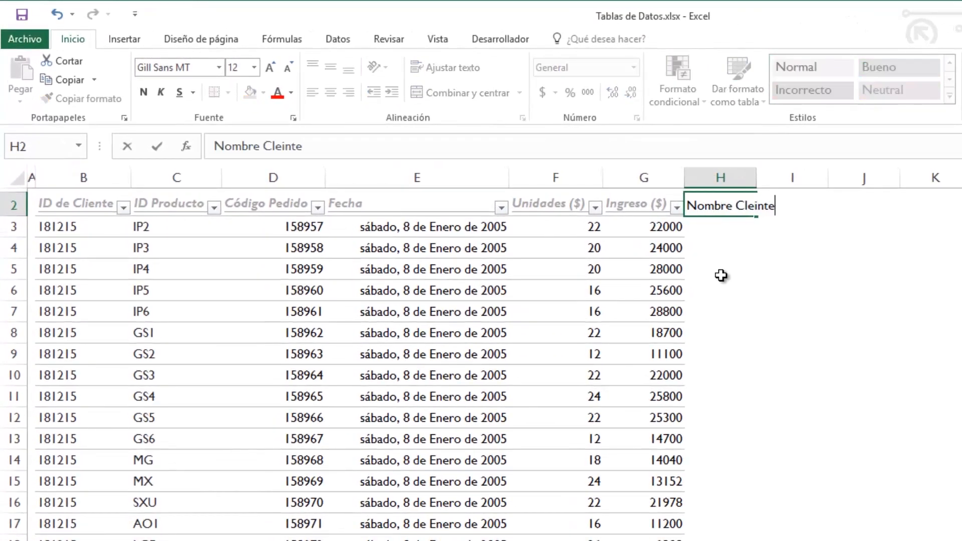
type("mbre Cleinte")
key("ctrl+Return")
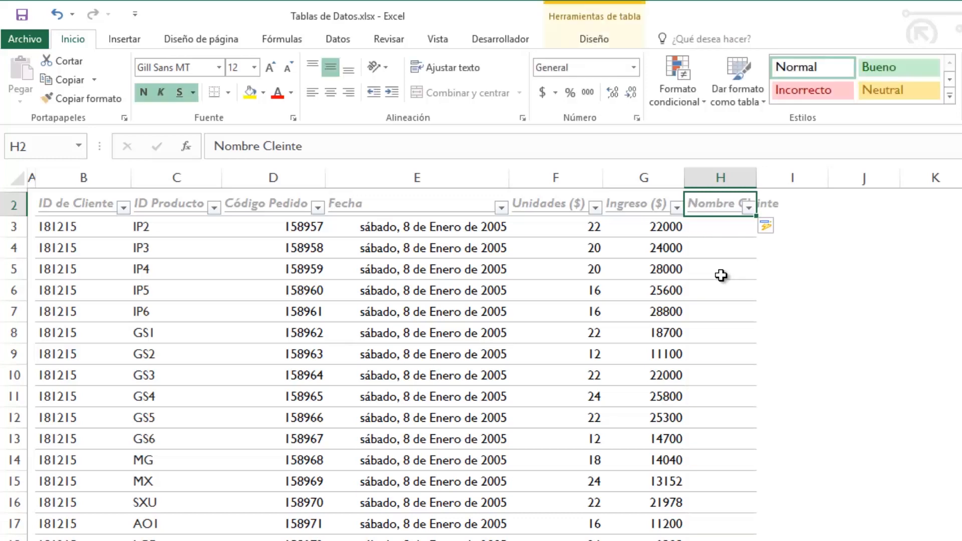
- Start a BUSCARV formula in cell H3 with the row's ID de Cliente as the lookup value
key("Down")
type("=bus")
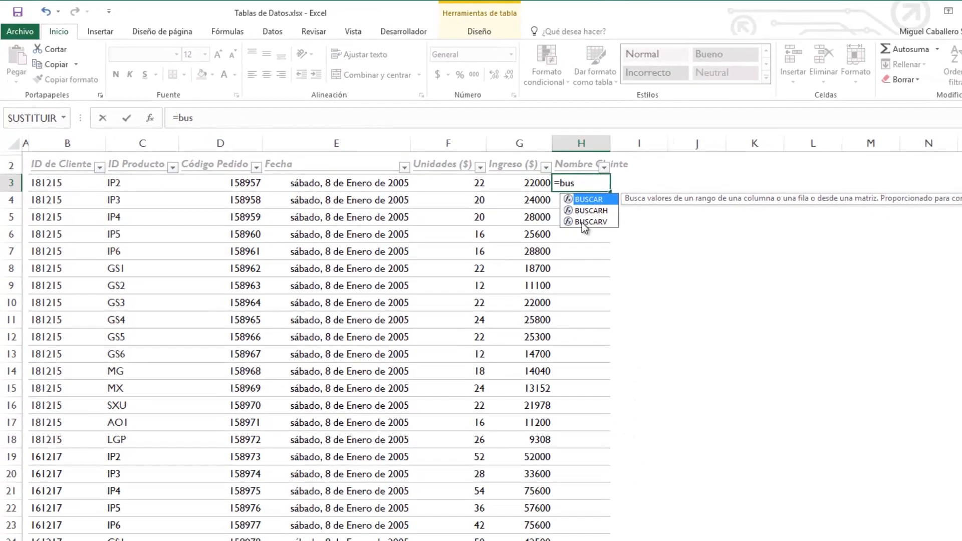
left_click(584, 223)
double_click(582, 222)
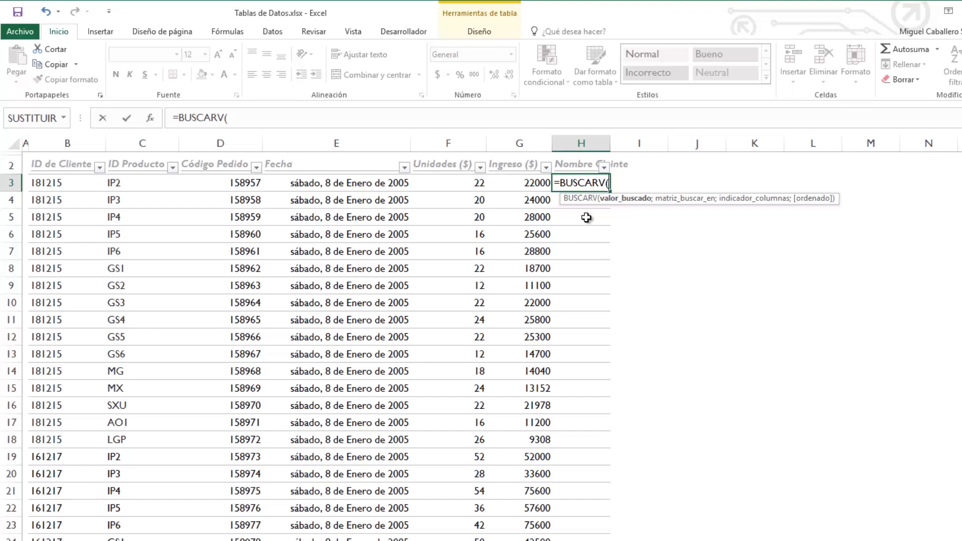
left_click(40, 183)
left_click(75, 203)
left_click(60, 186)
type(";")
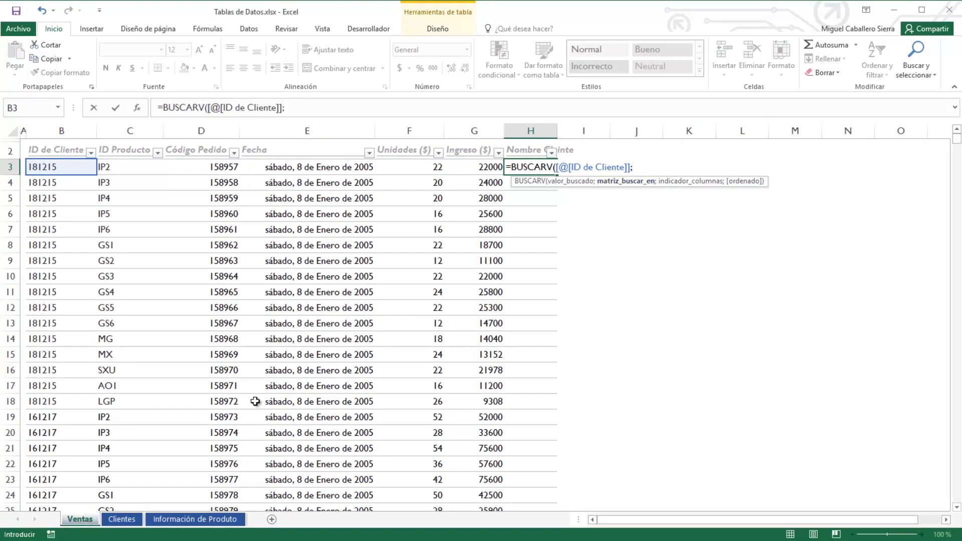
- Complete the BUSCARV formula with the INFOClientes table as lookup range, column index 2 and exact match 0
left_click(122, 519)
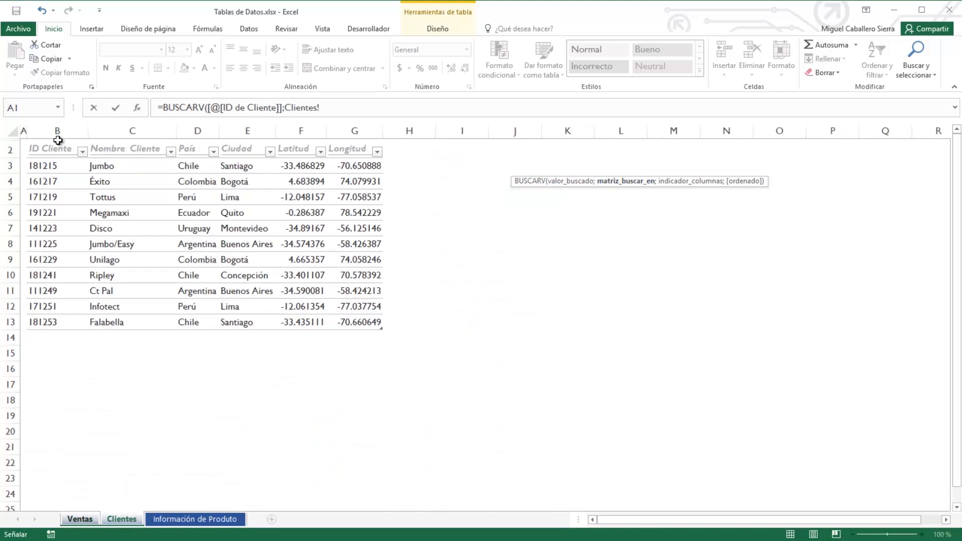
left_click_drag(46, 168, 377, 323)
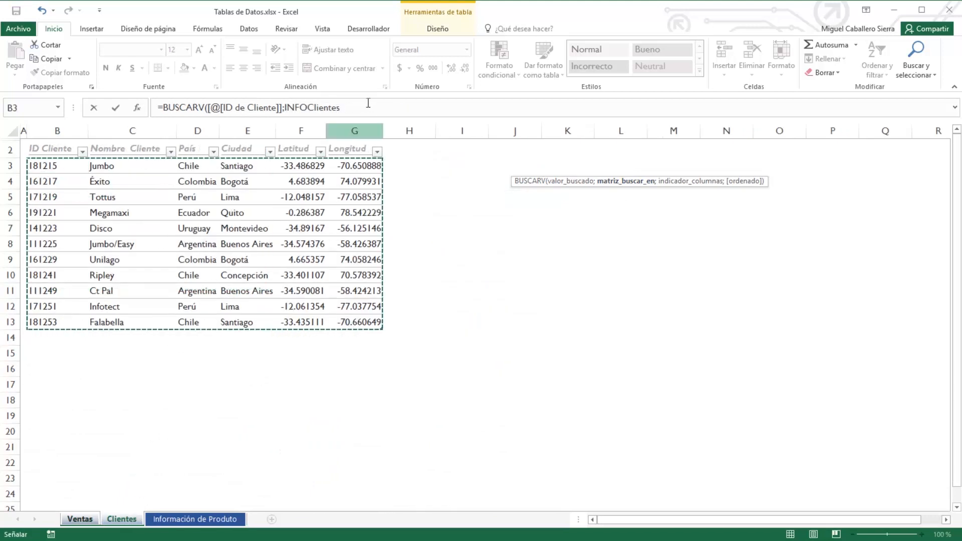
left_click(361, 116)
type(";")
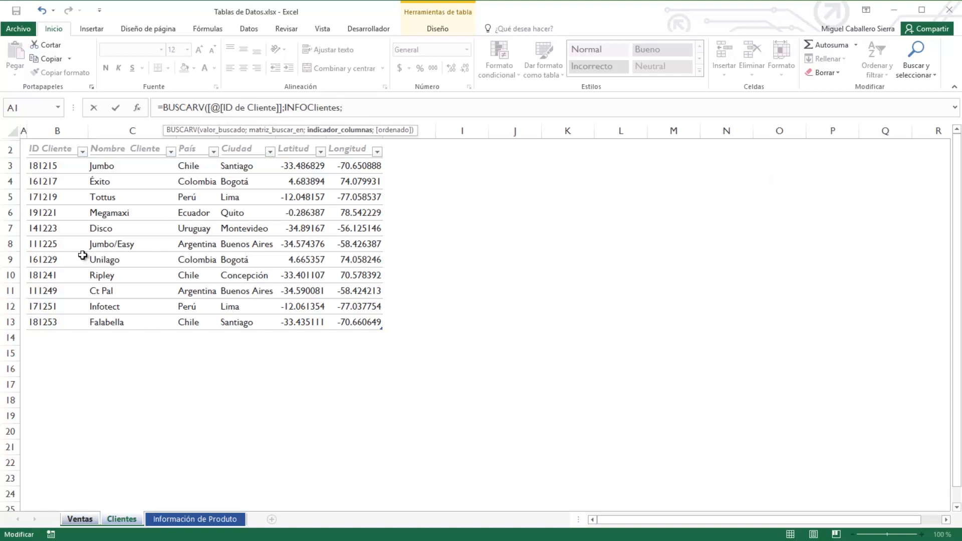
type("2;0)")
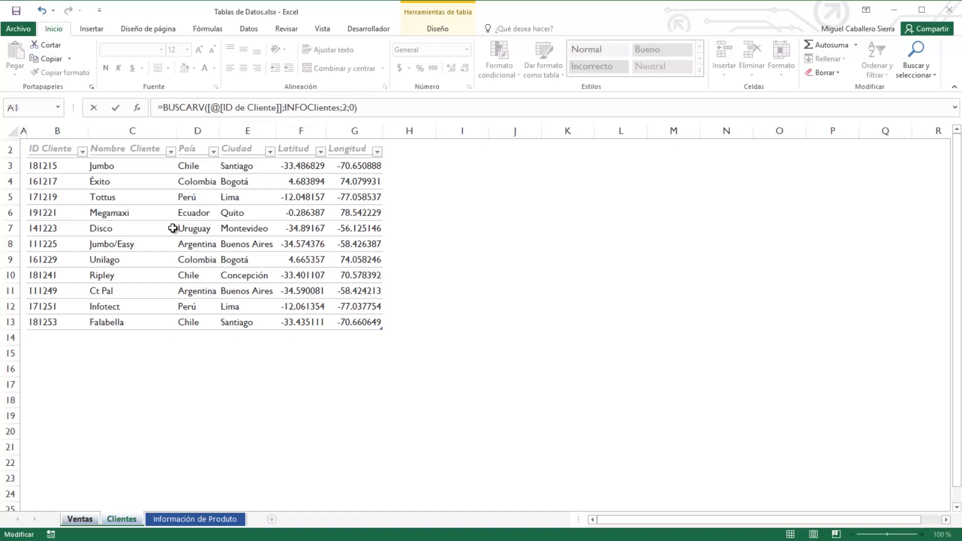
key("Return")
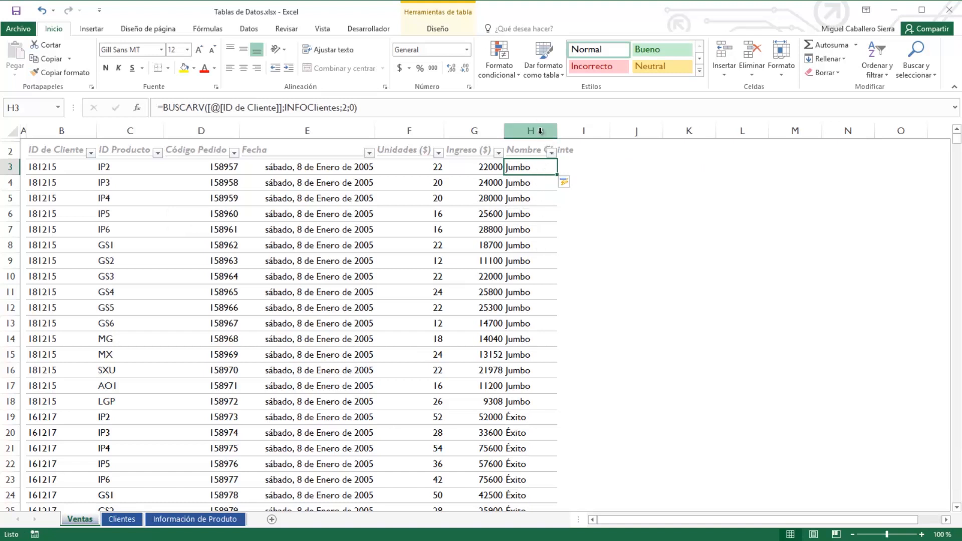
- Fit column H to its contents and correct its header to "Nombre Cliente"
left_click(542, 132)
double_click(558, 131)
left_click(549, 149)
left_click(262, 113)
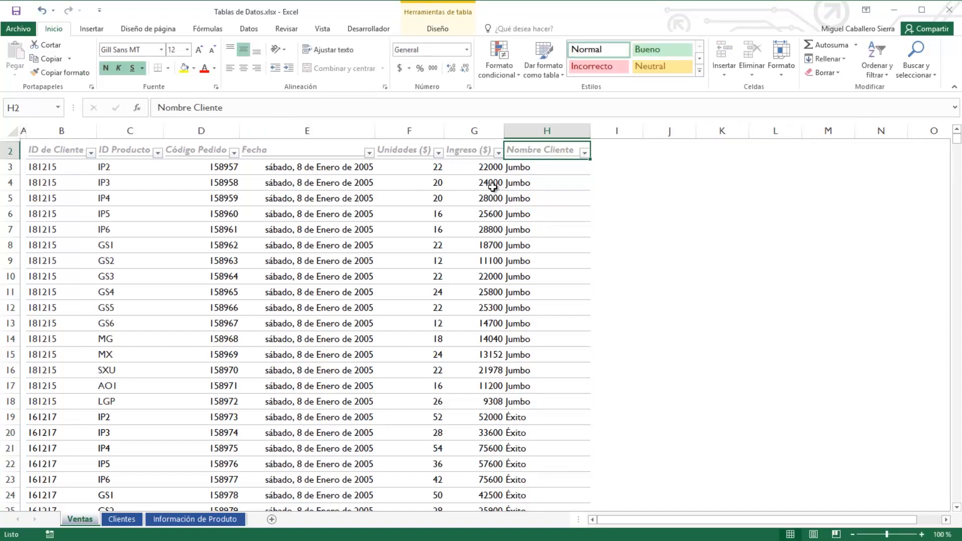
- Apply a grey fill to all data cells of the Nombre Cliente column, from H3 to the table's last row
left_click(557, 169)
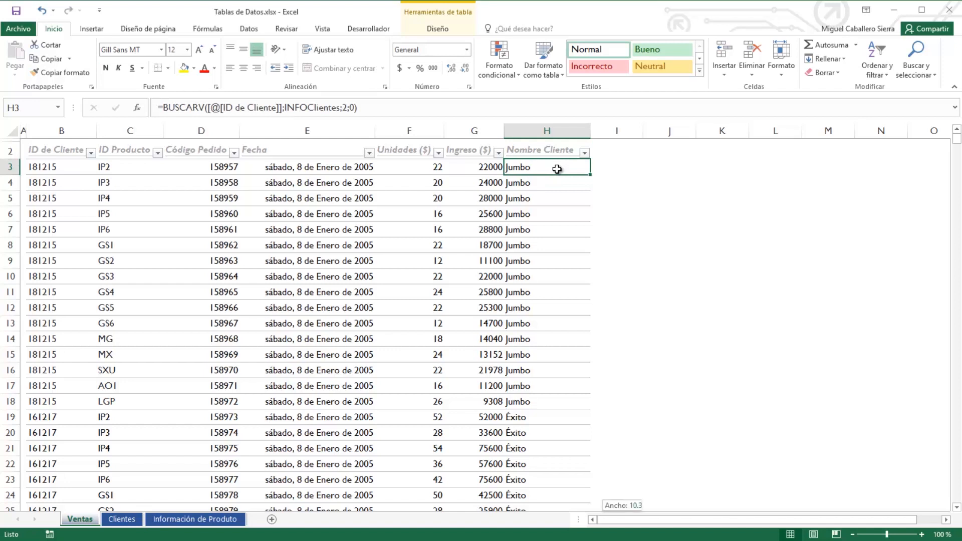
key("ctrl+shift+Down")
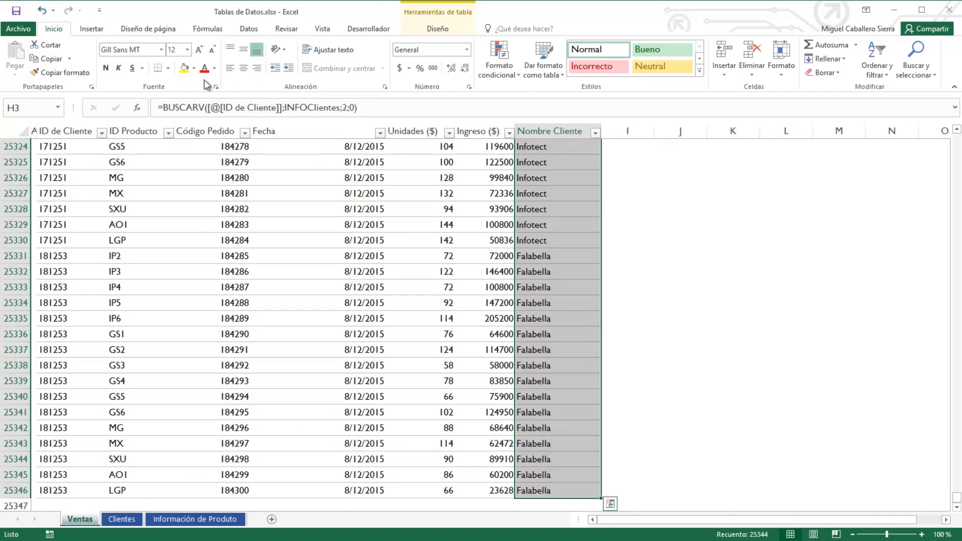
left_click(194, 68)
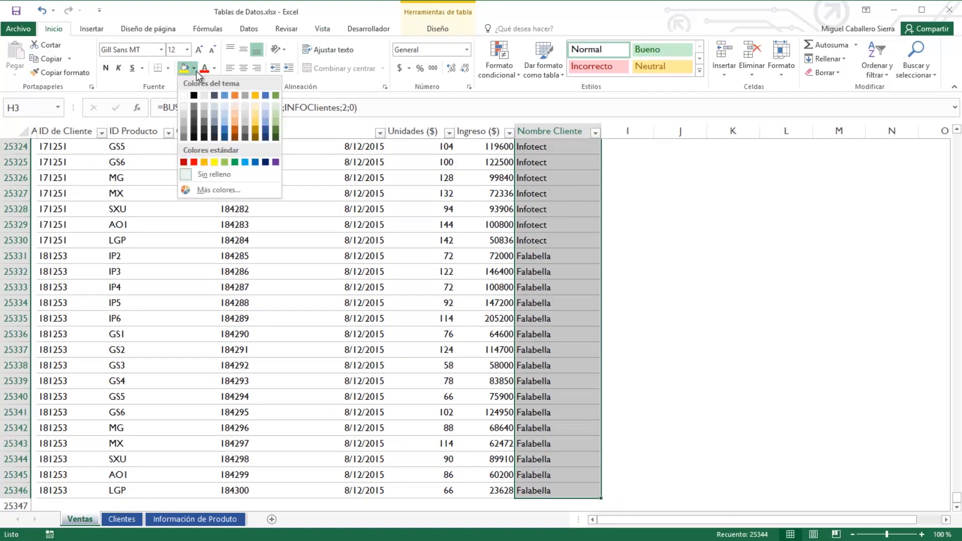
left_click(184, 130)
key("ctrl+BackSpace")
left_click(533, 214)
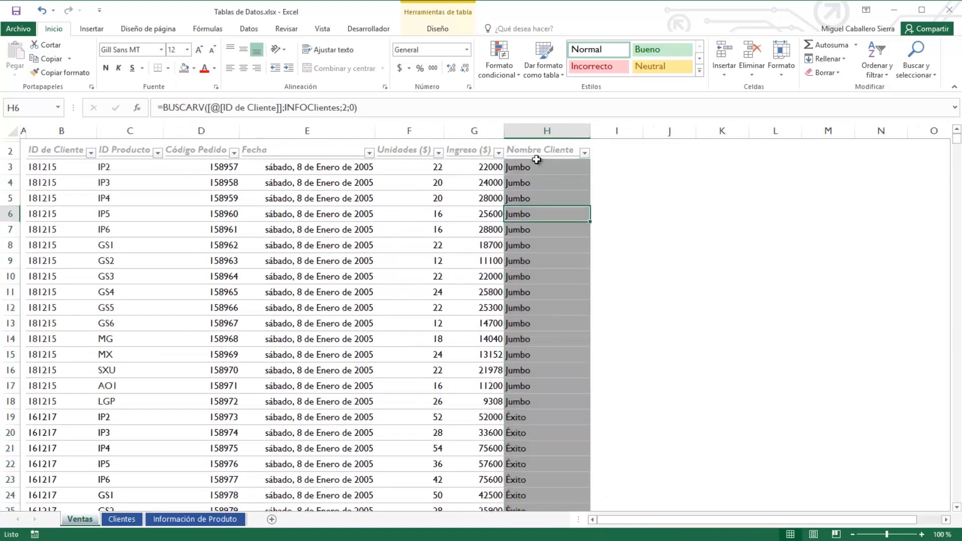
left_click(531, 154)
- Add a column headed "Nomre Producto" in cell I2, beside Nombre Cliente
left_click(610, 154)
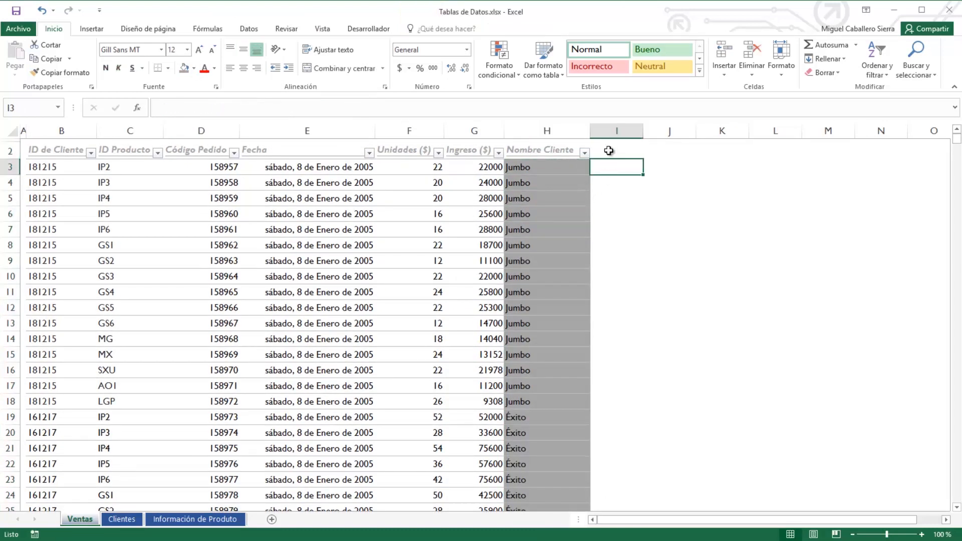
type("Nomre Pro")
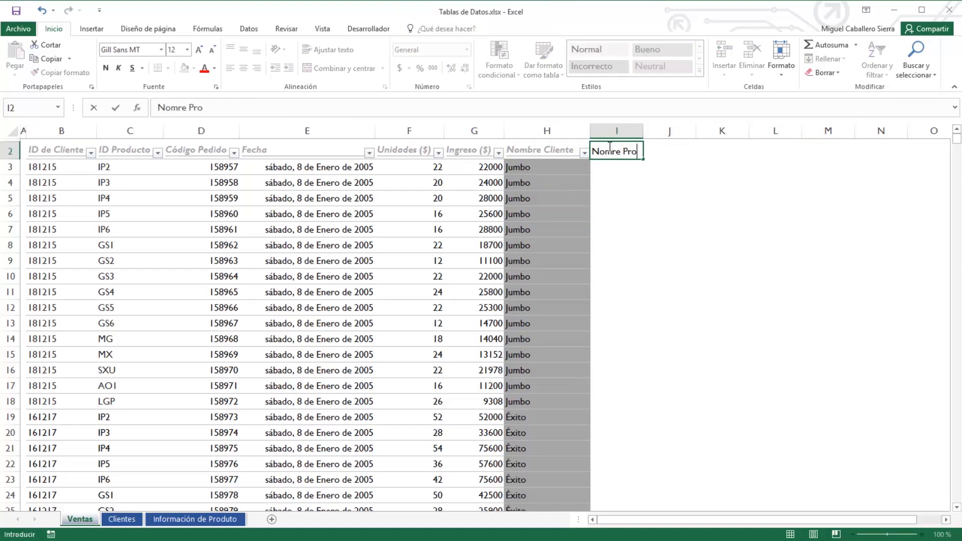
type("duxc")
key("Return")
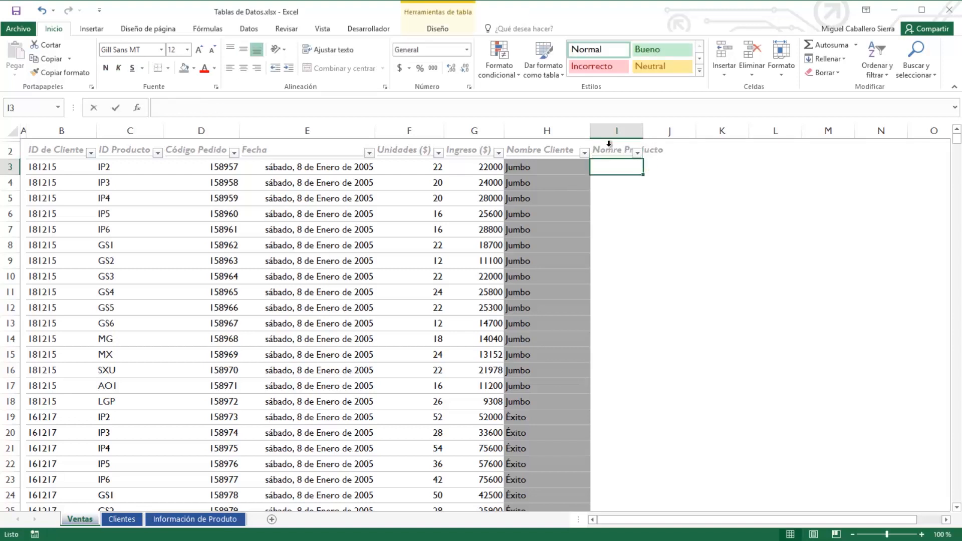
- Start a BUSCARV formula in cell I3 with the row's ID Producto as the lookup value
type("=Bus")
key("Down")
key("Down")
key("Tab")
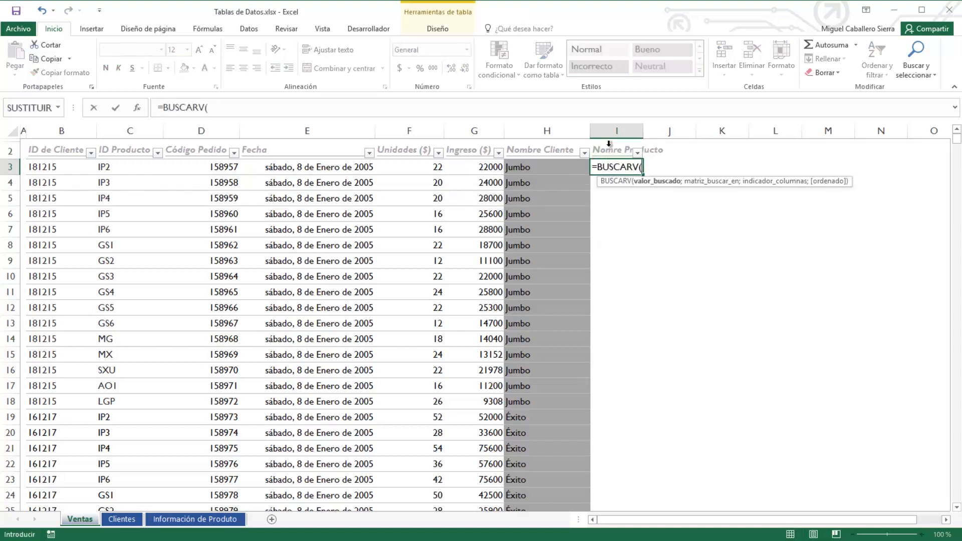
left_click(123, 163)
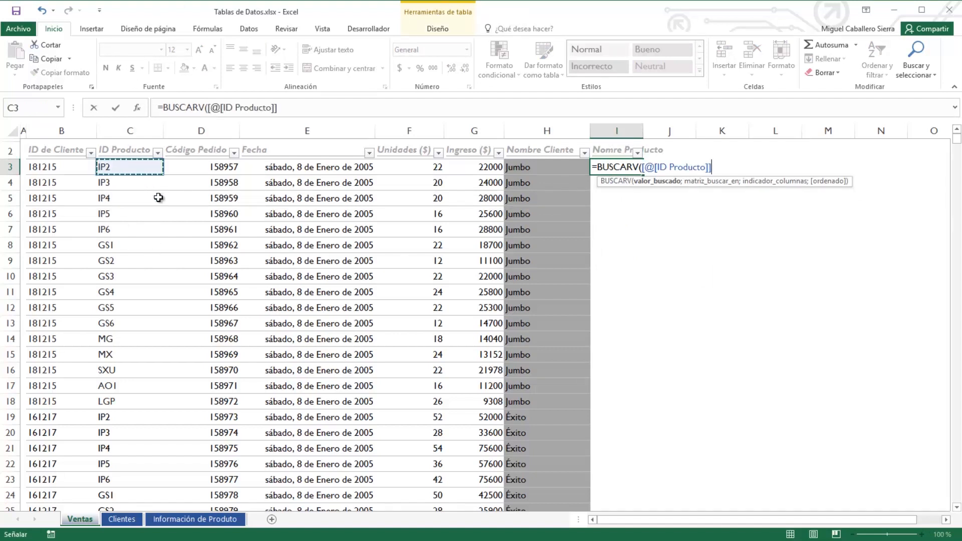
type(";")
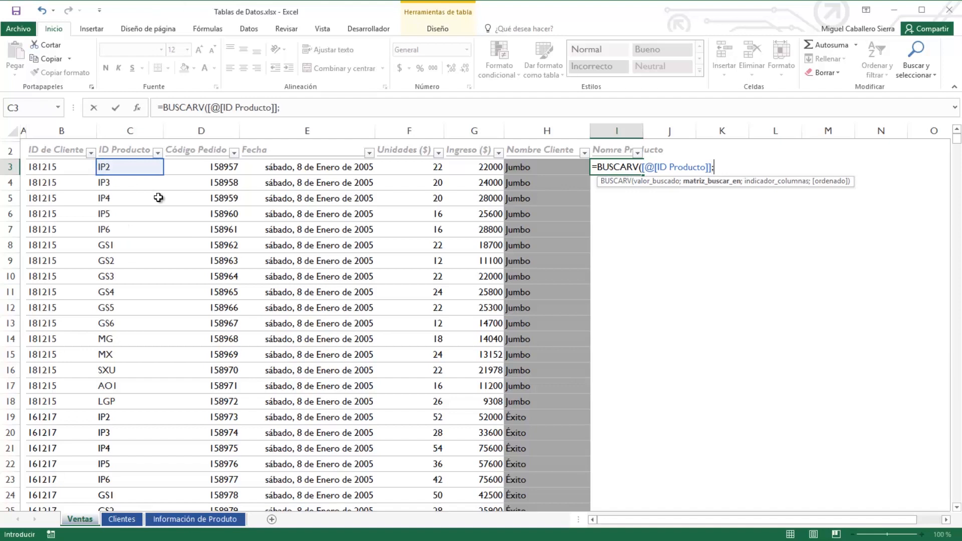
- Complete the BUSCARV formula with the INFOProductos table as lookup range, column index 2 and exact match 0
left_click(192, 519)
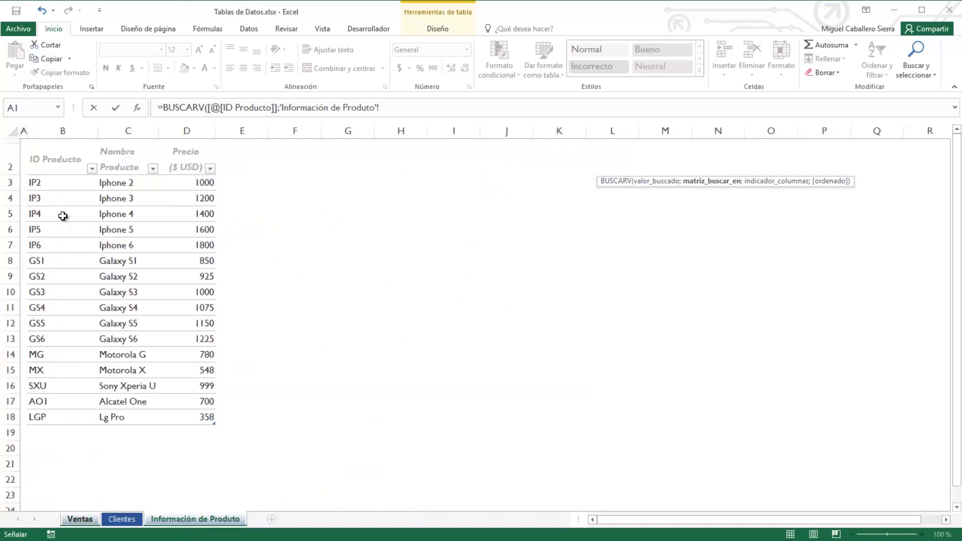
left_click_drag(72, 186, 190, 418)
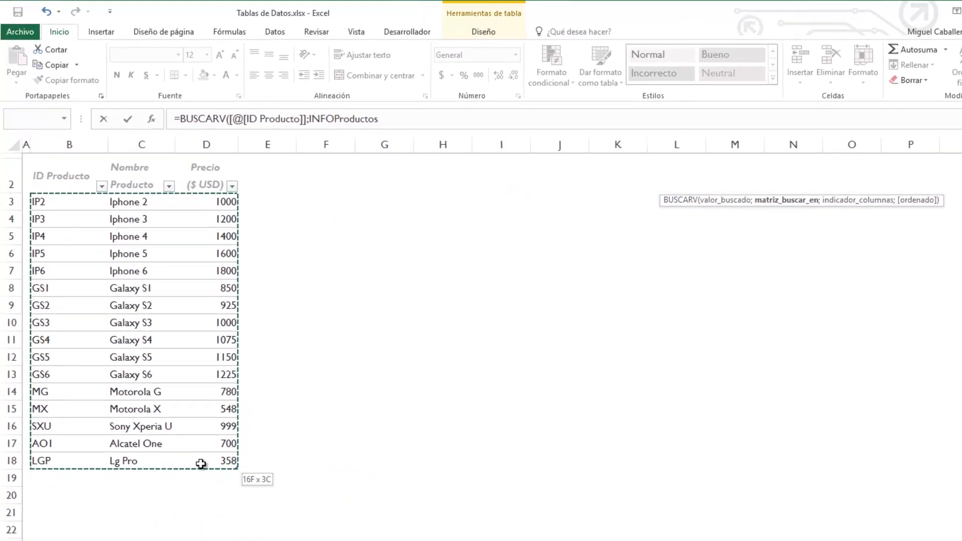
left_click(393, 119)
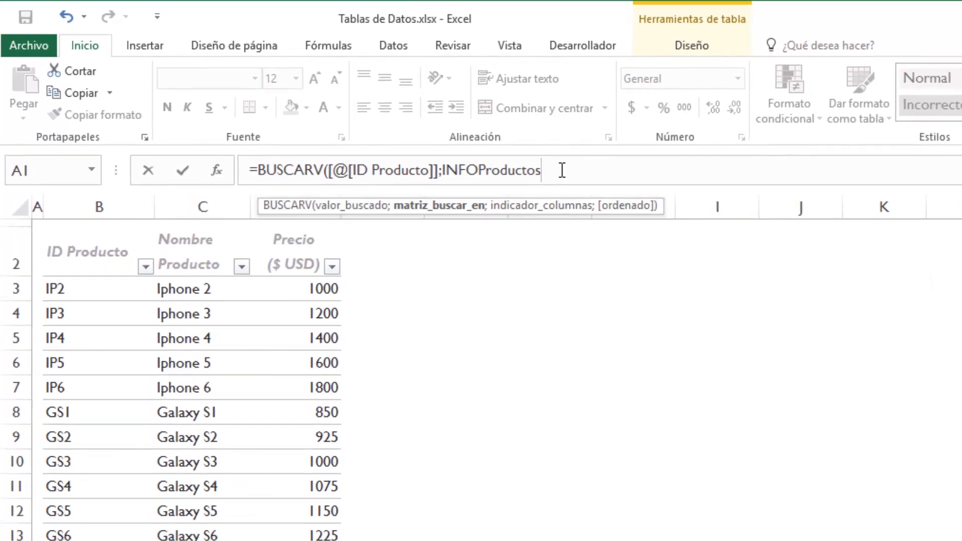
type(";")
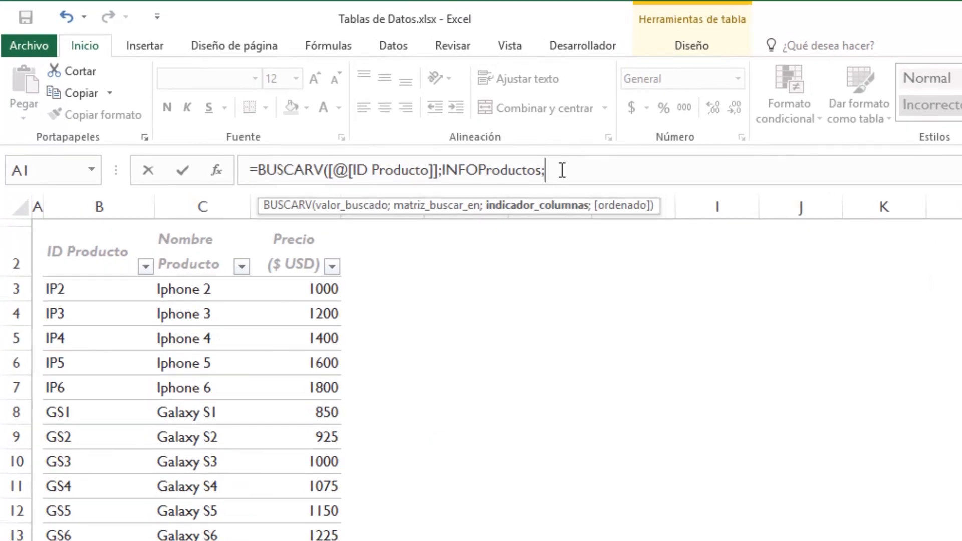
type("2;")
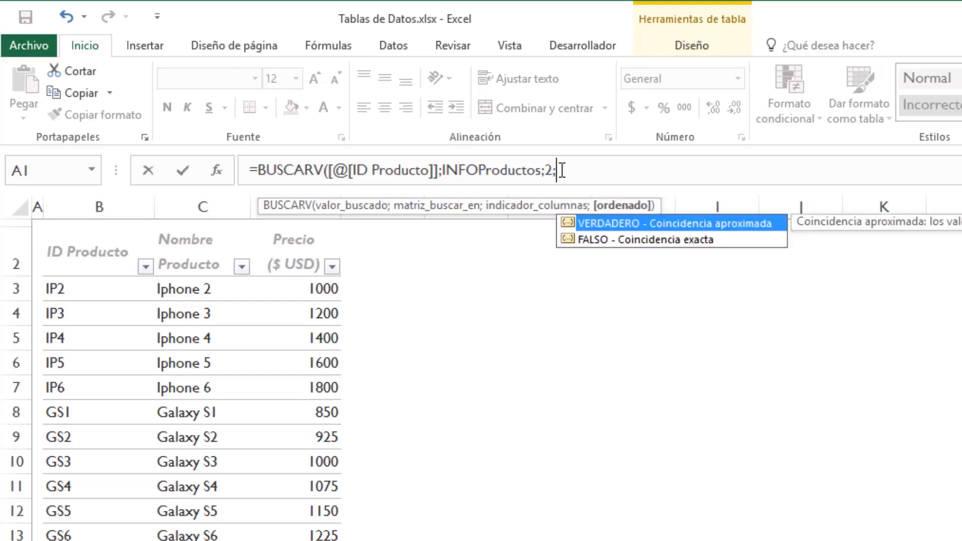
type("0)")
key("Return")
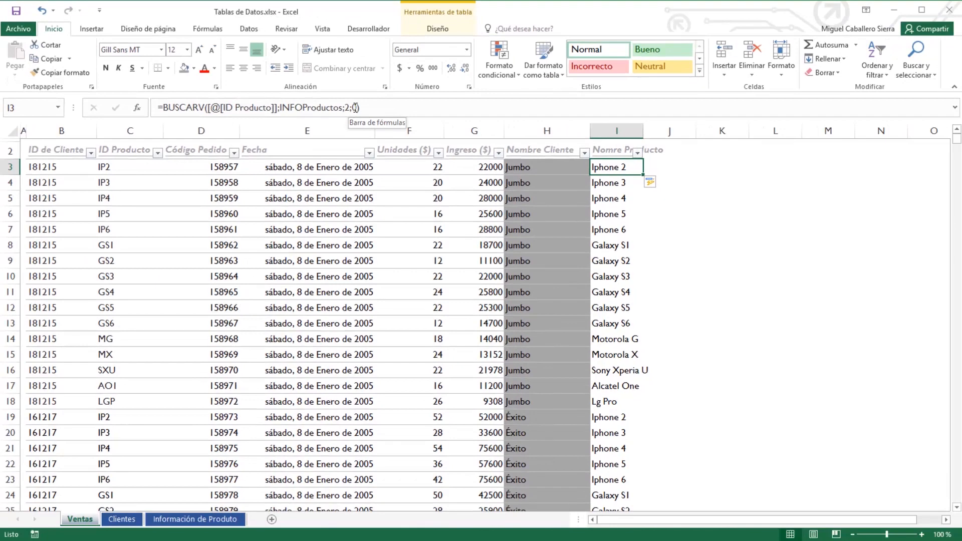
- Apply the grey fill to all data cells of the product name column and fit column I to its contents
key("ctrl+shift+Down")
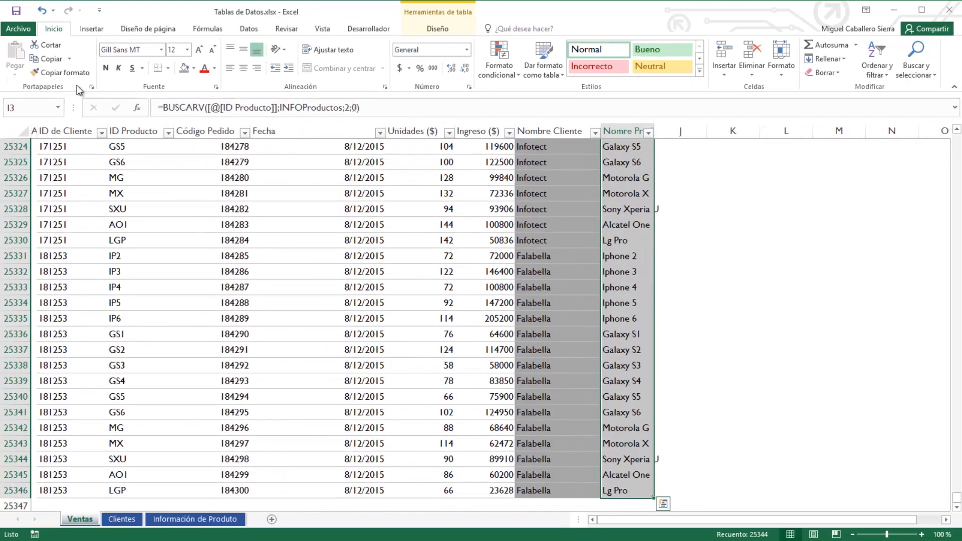
left_click(184, 69)
key("ctrl+BackSpace")
left_click(605, 252)
left_click(601, 124)
double_click(644, 130)
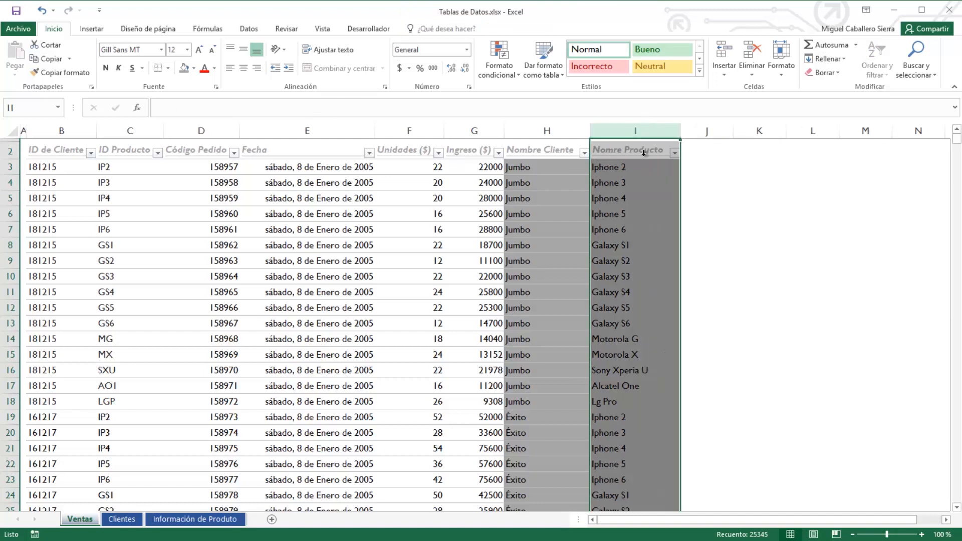
left_click(643, 281)
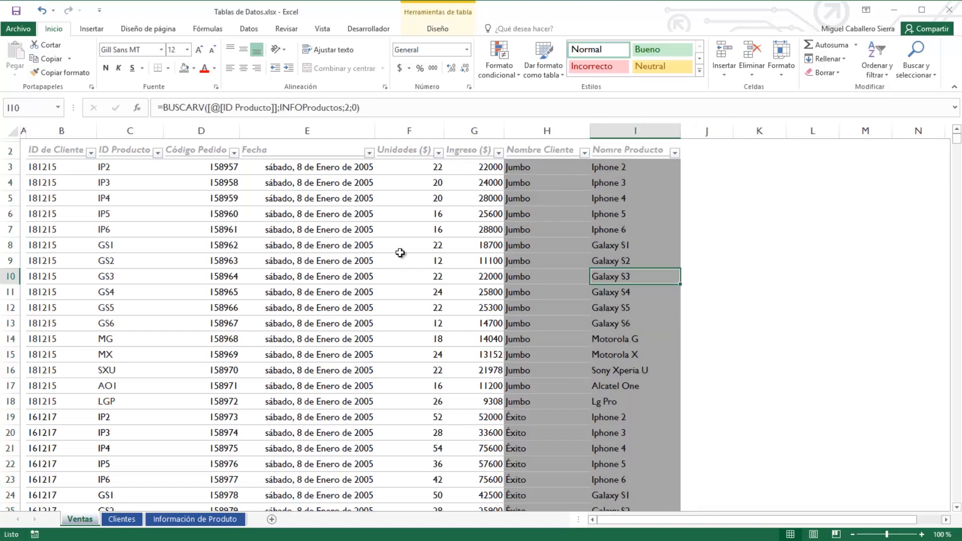
- Compare the looked-up name columns in Ventas with the source tables on the Clientes and Información de Produto sheets
left_click(565, 292)
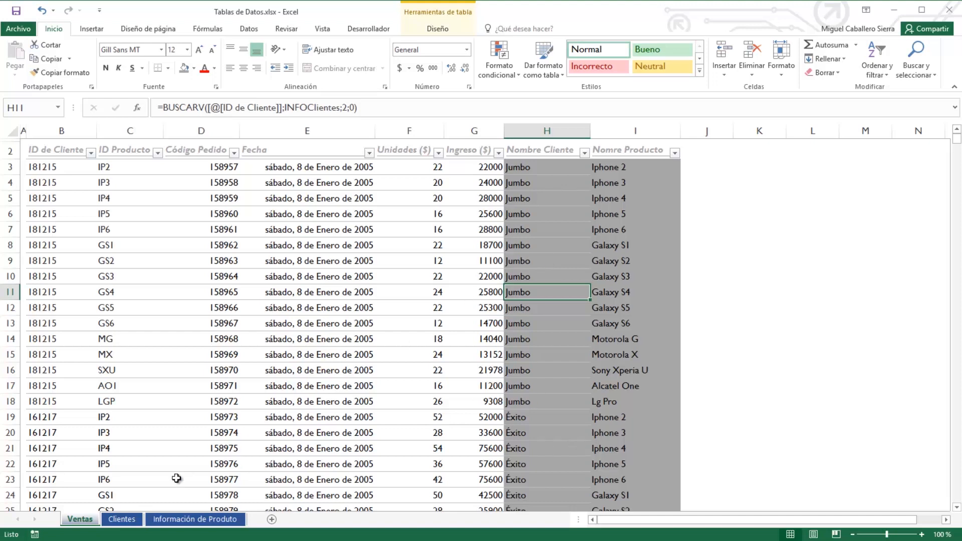
left_click(113, 524)
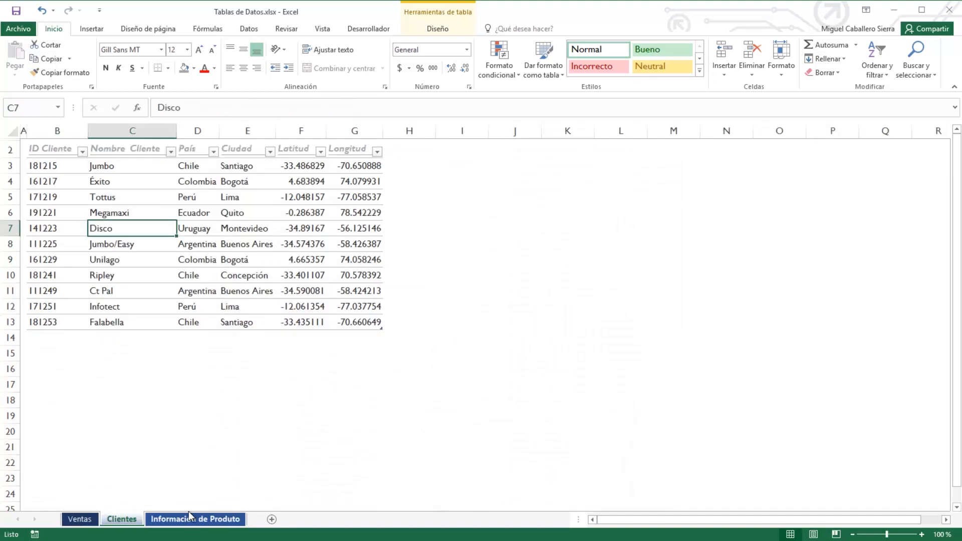
left_click(80, 525)
left_click(519, 215)
left_click(122, 521)
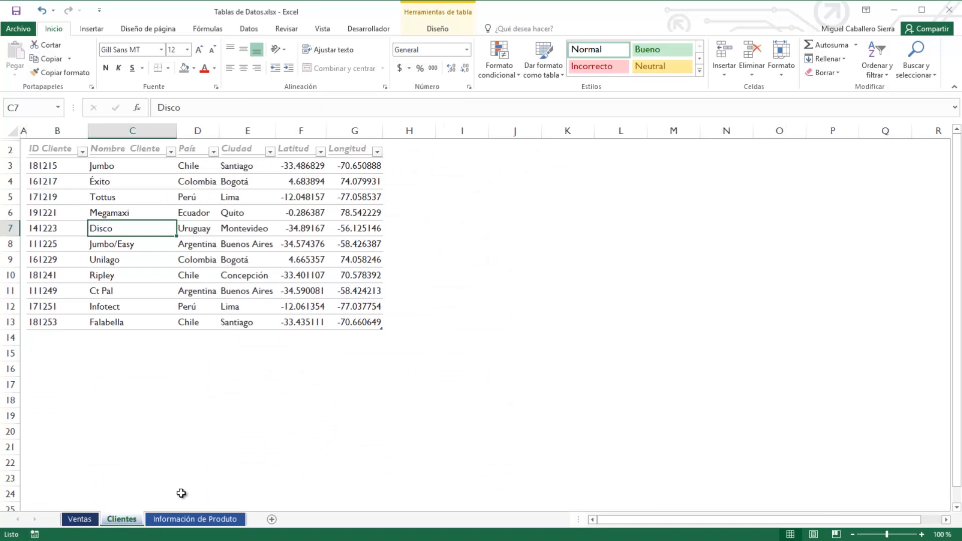
left_click(186, 523)
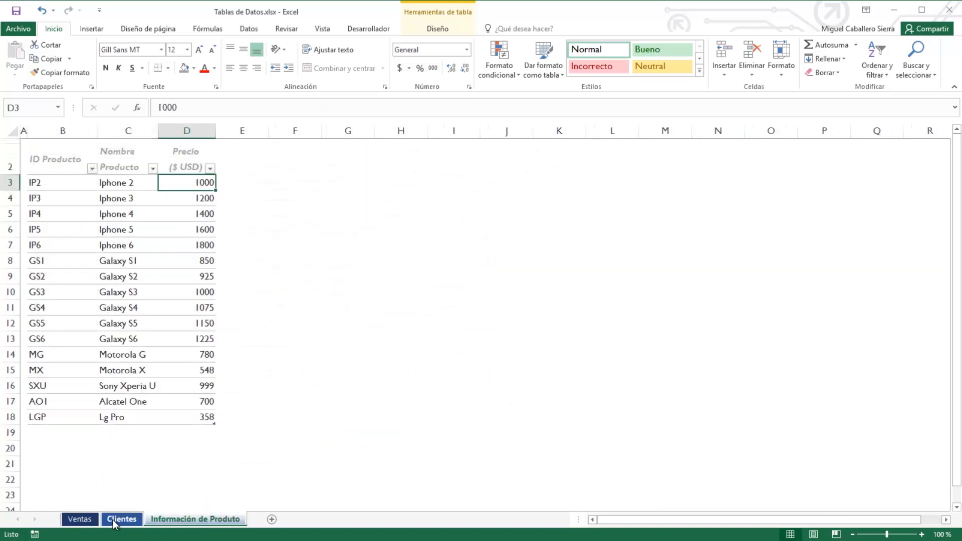
left_click(114, 521)
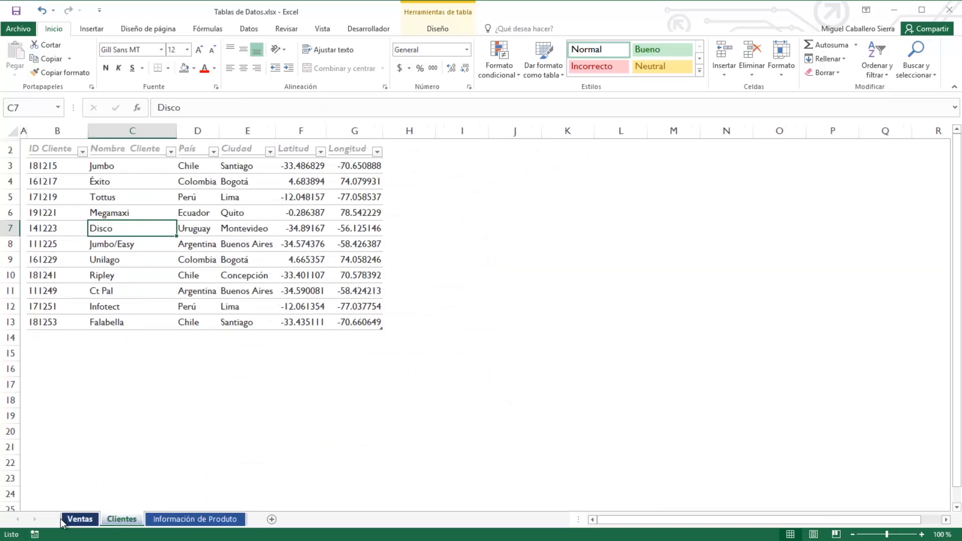
left_click(72, 521)
left_click(558, 278)
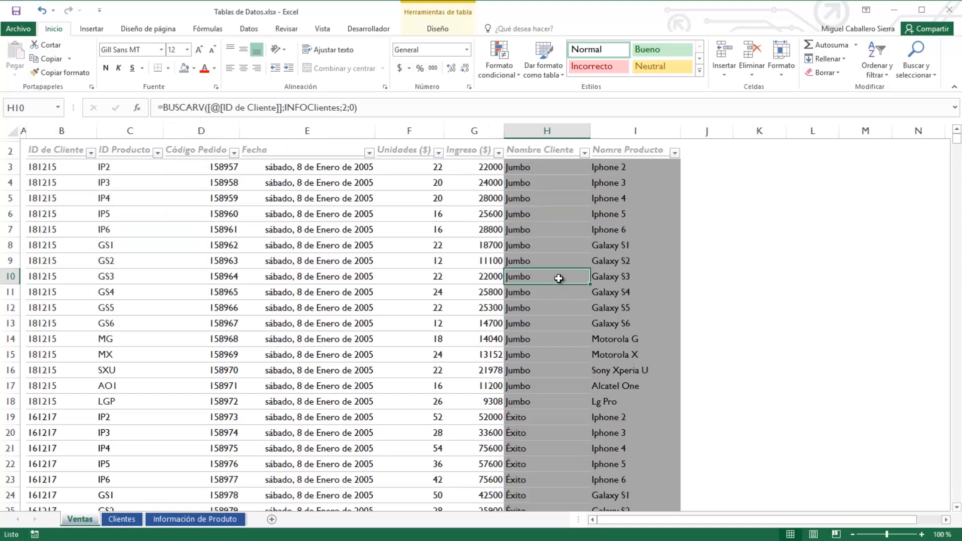
- Examine how customer IDs occur in the Ventas ID de Cliente column versus the ID Cliente column on the Clientes sheet
left_click(73, 172)
left_click(63, 224)
left_click(60, 309)
left_click(64, 400)
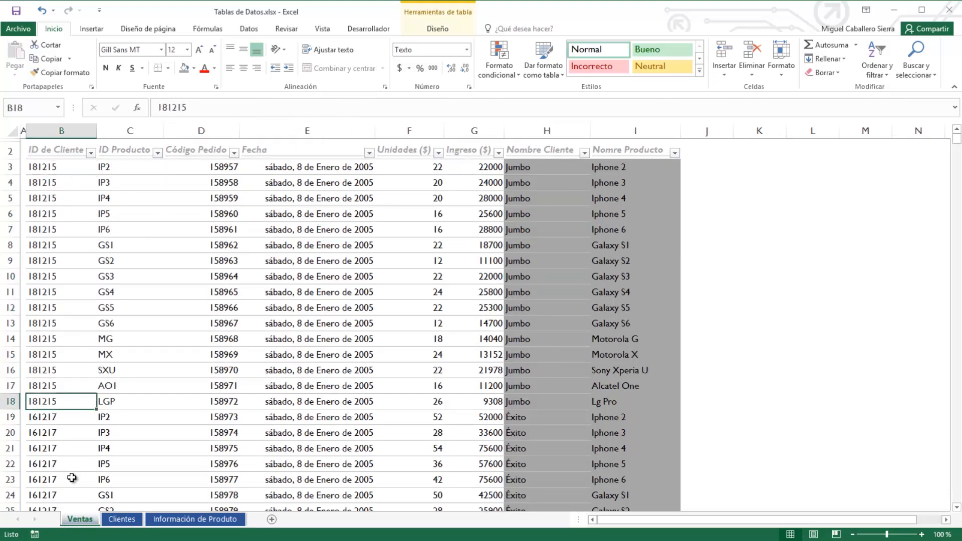
left_click(122, 519)
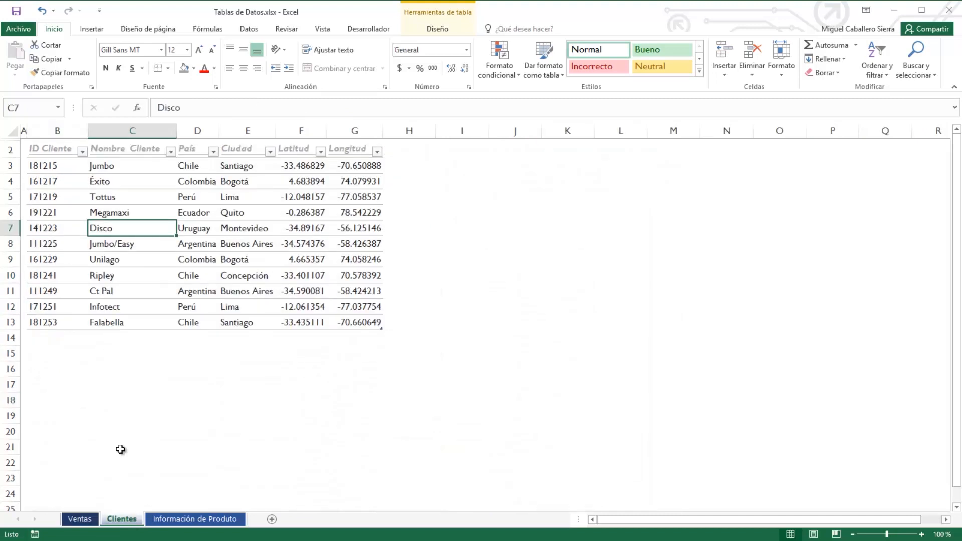
left_click(51, 183)
left_click(55, 233)
left_click(60, 287)
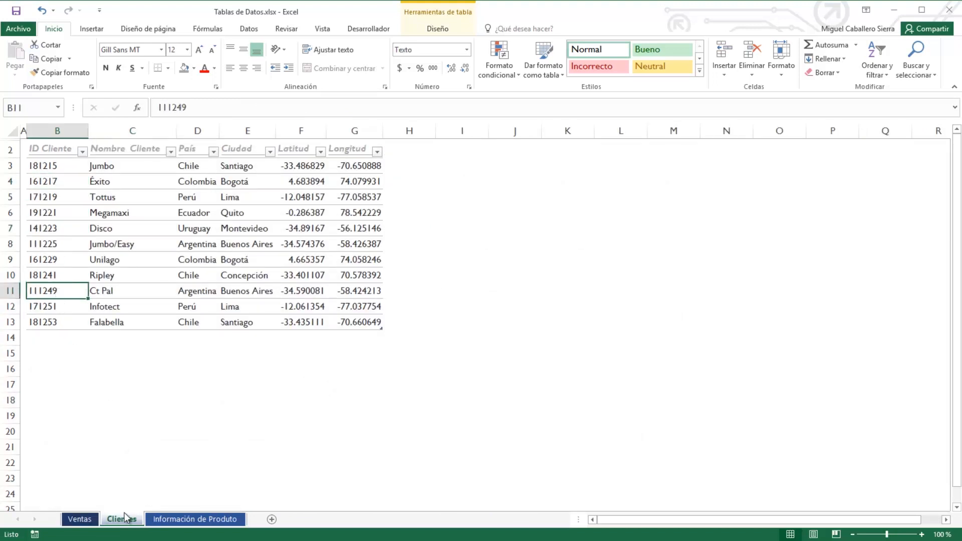
left_click_drag(58, 164, 58, 322)
left_click(89, 519)
left_click(66, 265)
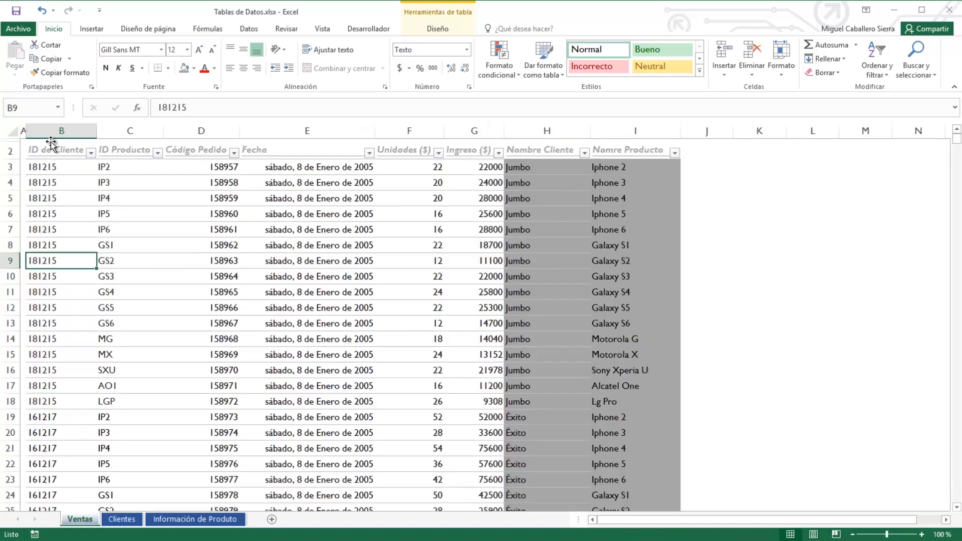
left_click(121, 519)
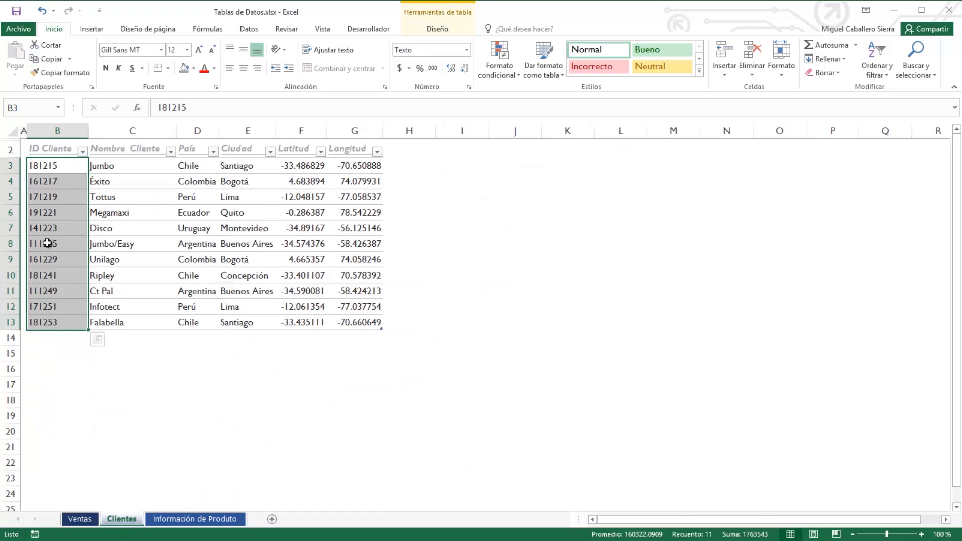
left_click(64, 200)
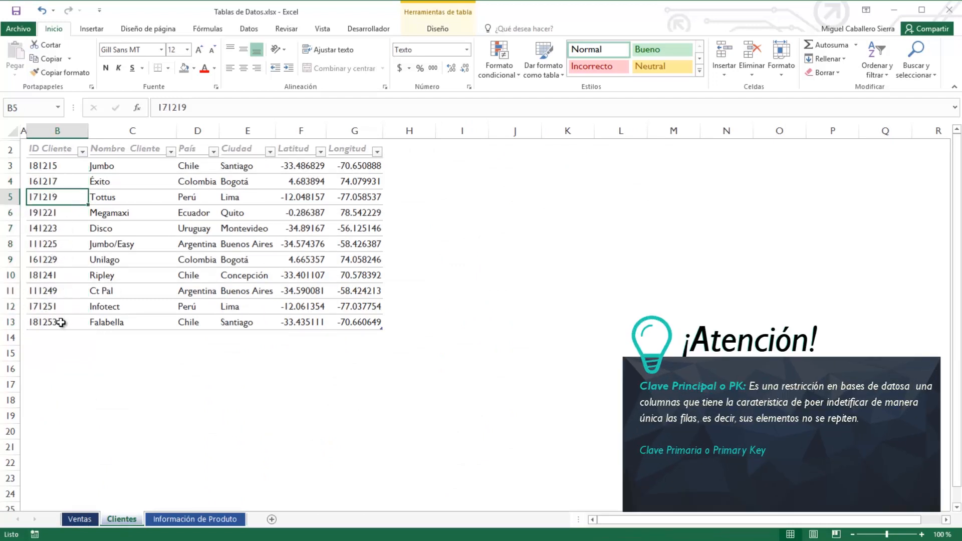
left_click(80, 519)
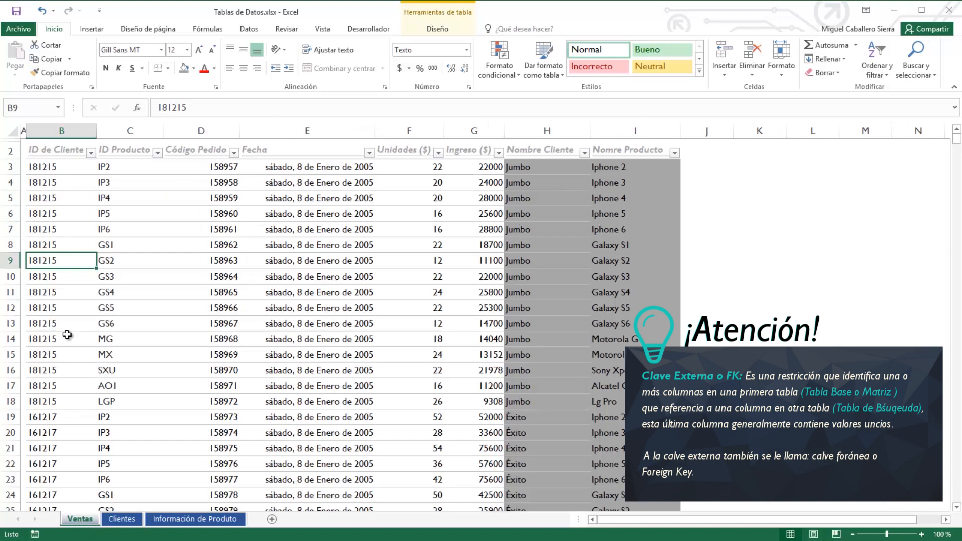
- Correct the header in cell I2 of the Ventas sheet to "Nombre Producto"
left_click(620, 263)
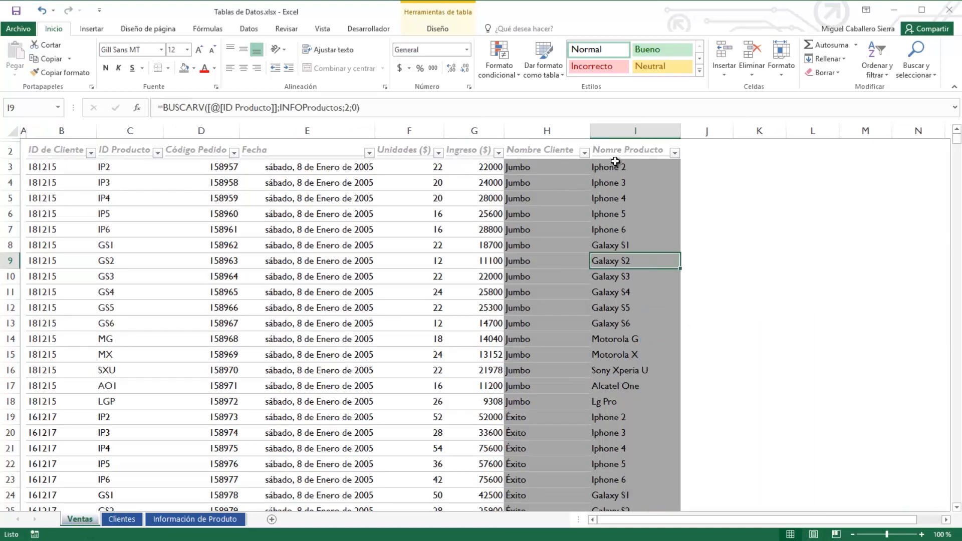
left_click(615, 154)
left_click(179, 112)
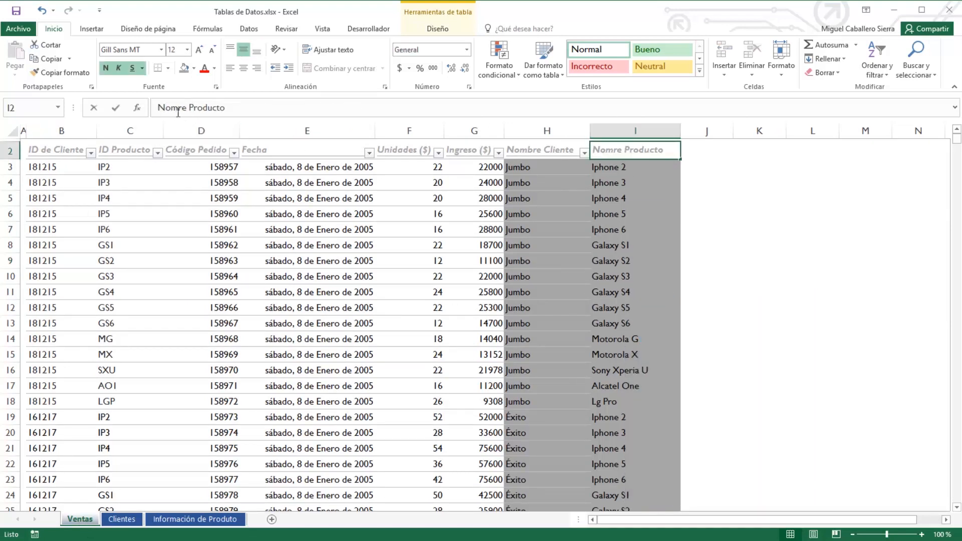
type("b")
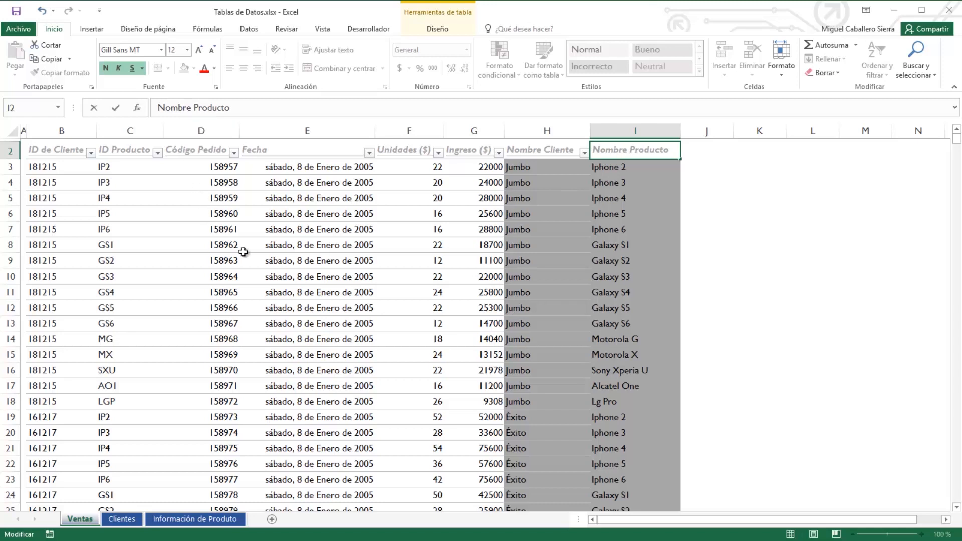
key("Return")
left_click(632, 213)
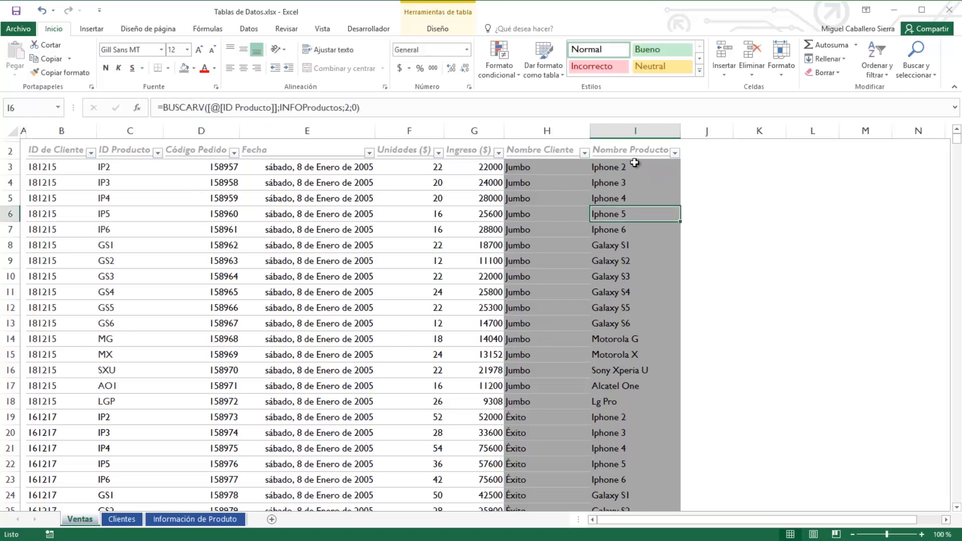
- Examine the ID Producto values from B3 to B18 on the Información de Produto sheet, then return to Ventas
left_click(216, 520)
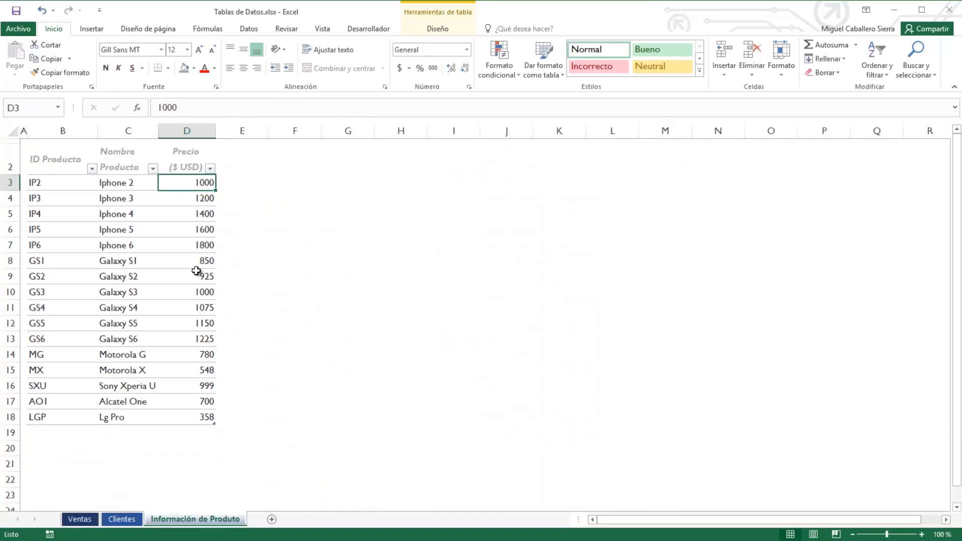
left_click(33, 181)
left_click_drag(44, 183, 48, 412)
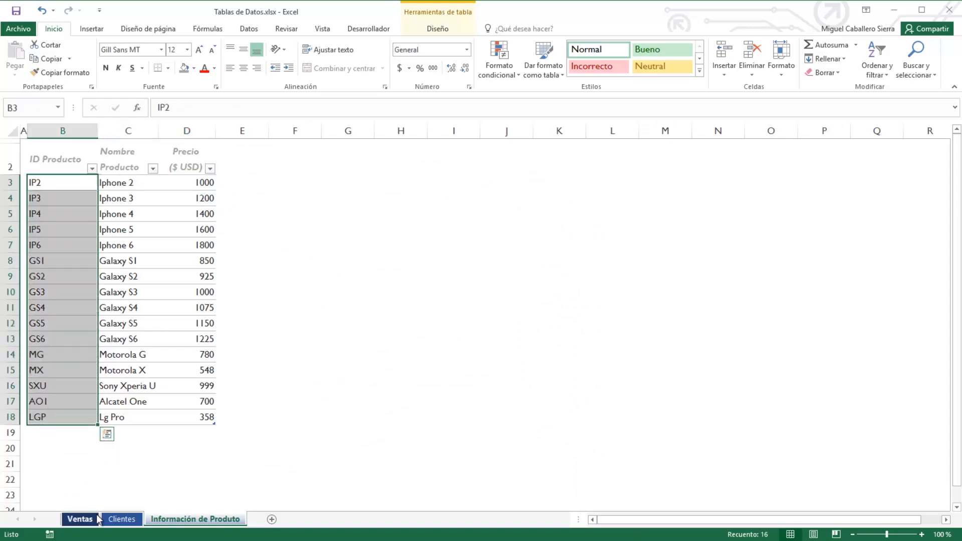
left_click(80, 519)
left_click_drag(237, 353, 245, 352)
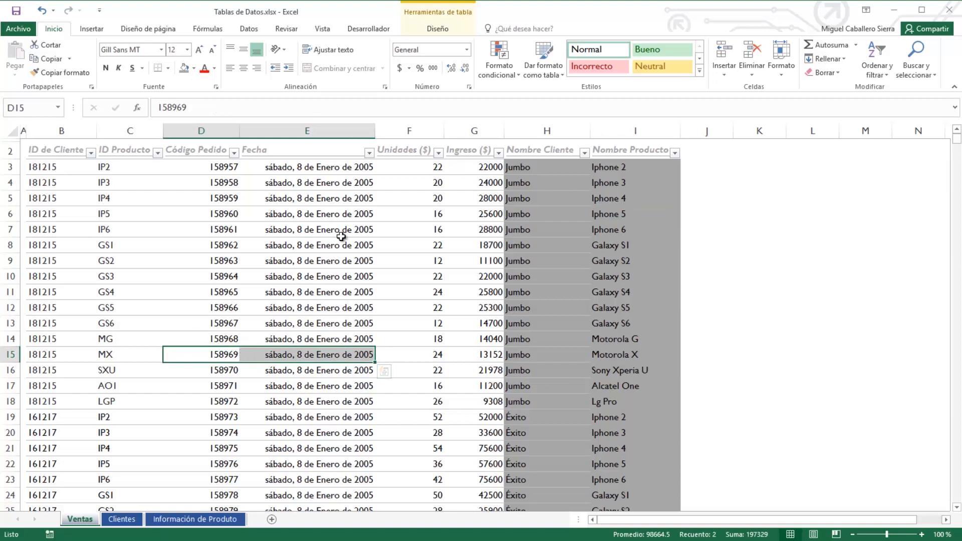
- Insert a pivot table based on the Ventas sales table on a new worksheet
left_click(318, 275)
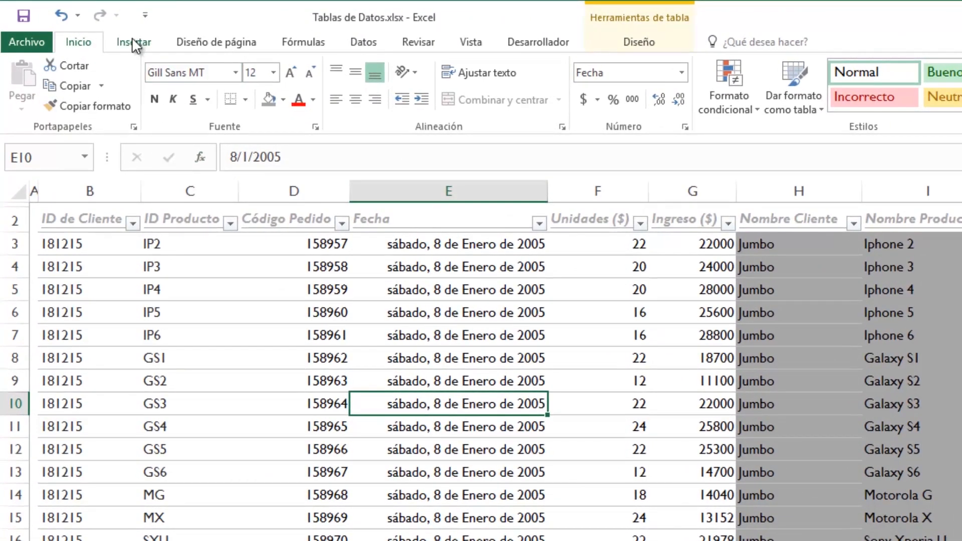
left_click(131, 39)
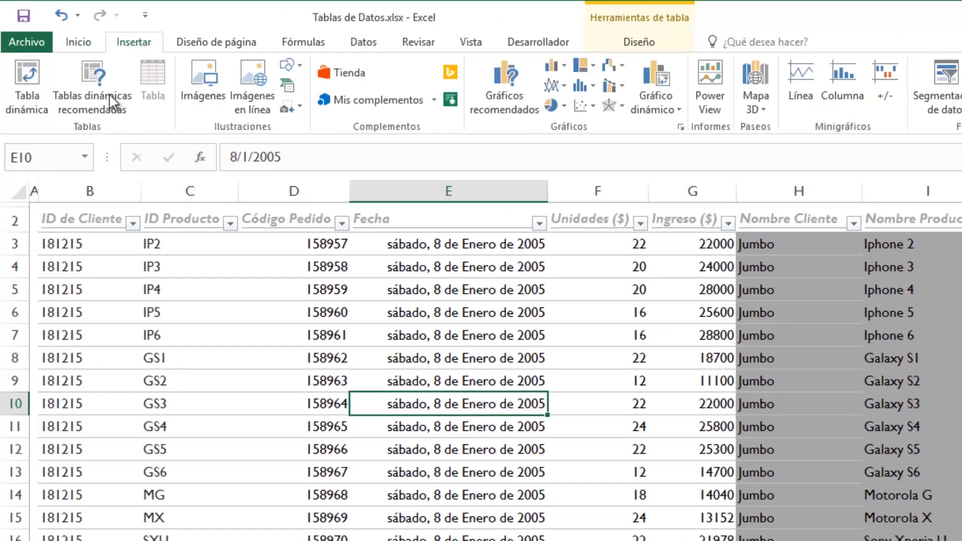
left_click(40, 98)
left_click(540, 491)
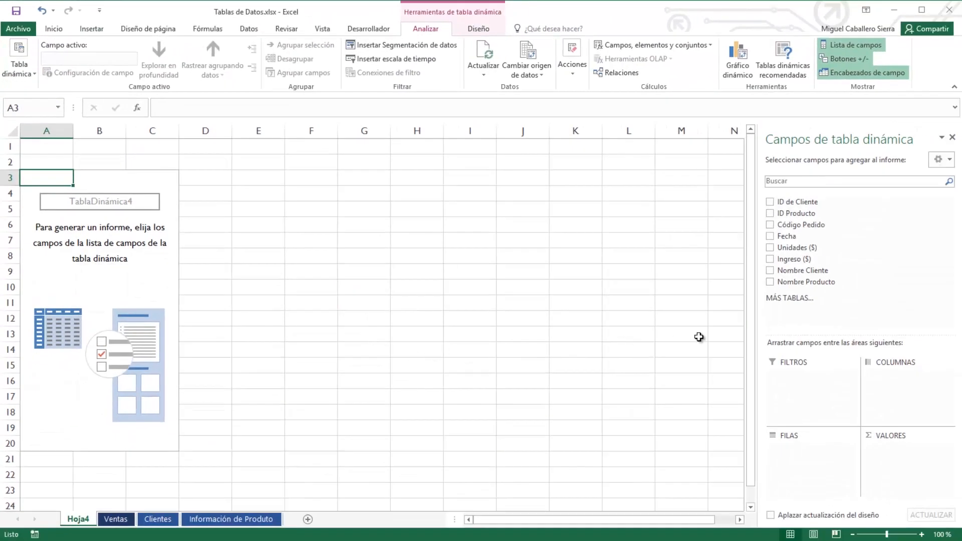
- Lay out the pivot table with Ingreso ($) as values, Nombre Cliente as rows and Nombre Producto as columns
left_click_drag(799, 258, 897, 457)
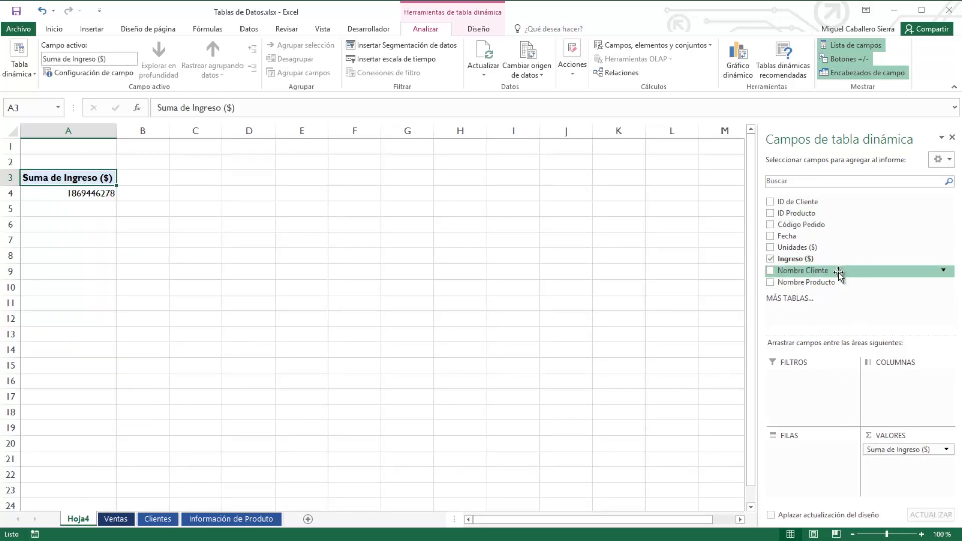
left_click_drag(838, 273, 823, 469)
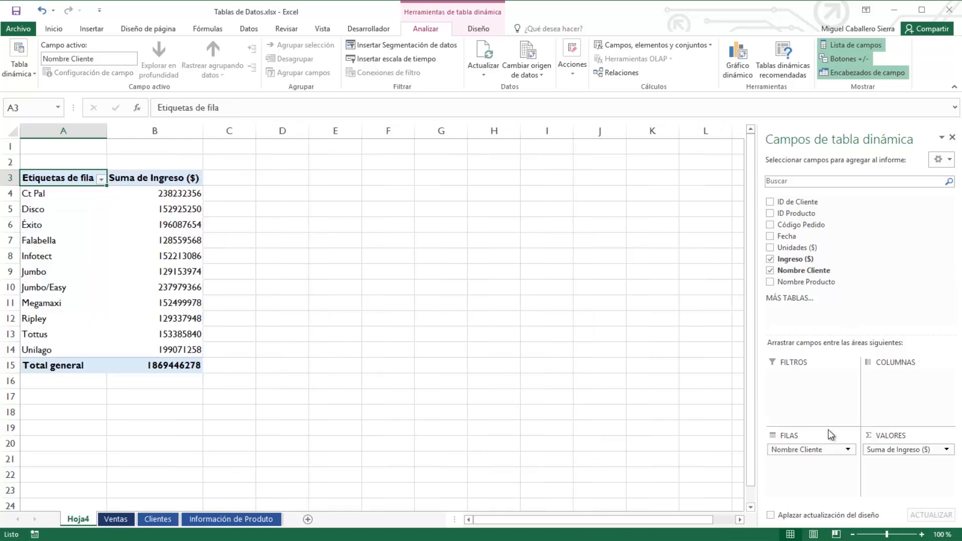
left_click_drag(831, 284, 916, 394)
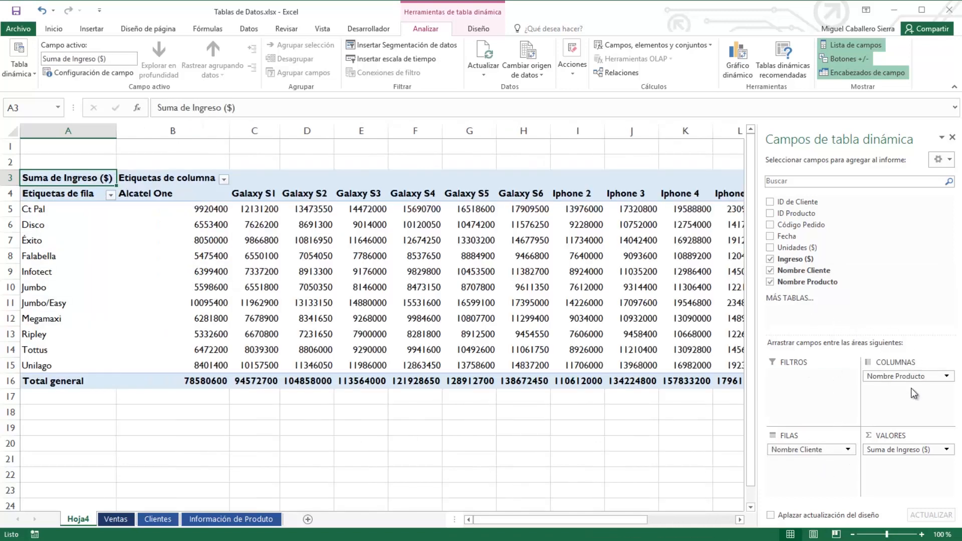
- Examine the pivot table's income for the Infotect and Jumbo rows, including Jumbo's value under Galaxy S3
left_click(296, 269)
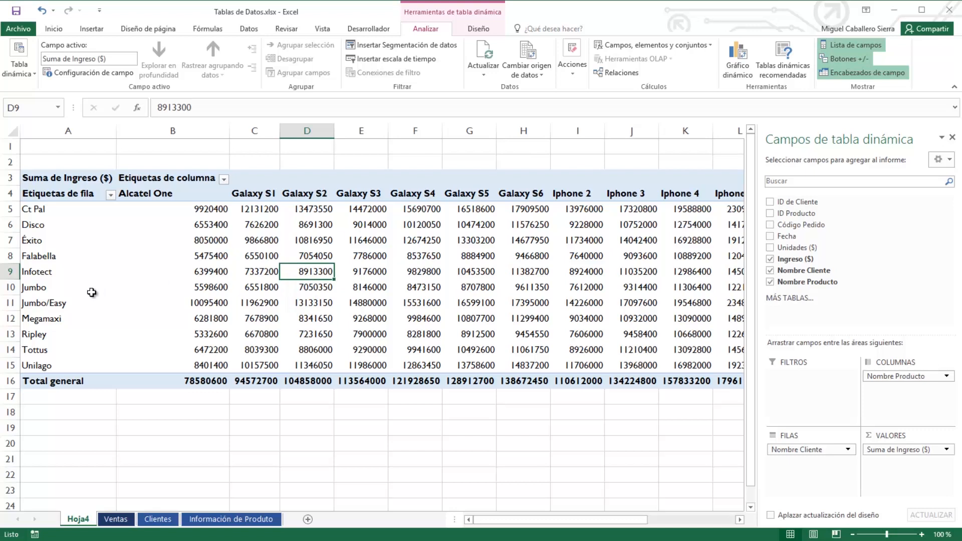
left_click(43, 273)
left_click(40, 290)
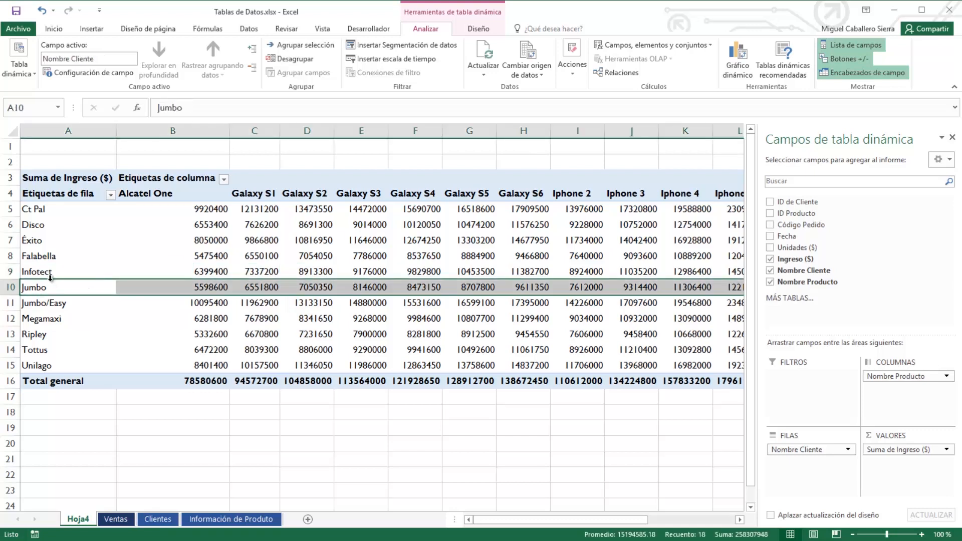
left_click(50, 278)
left_click(47, 291)
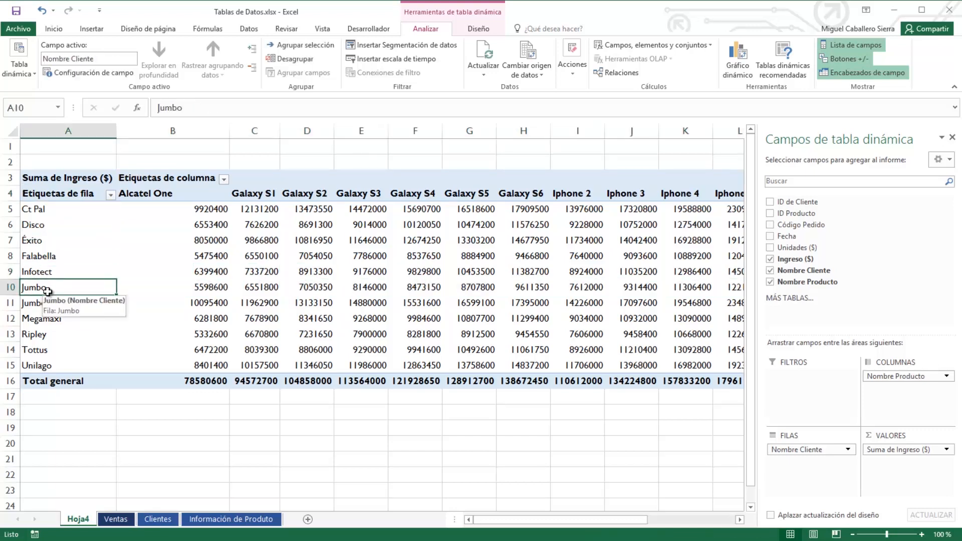
left_click(344, 288)
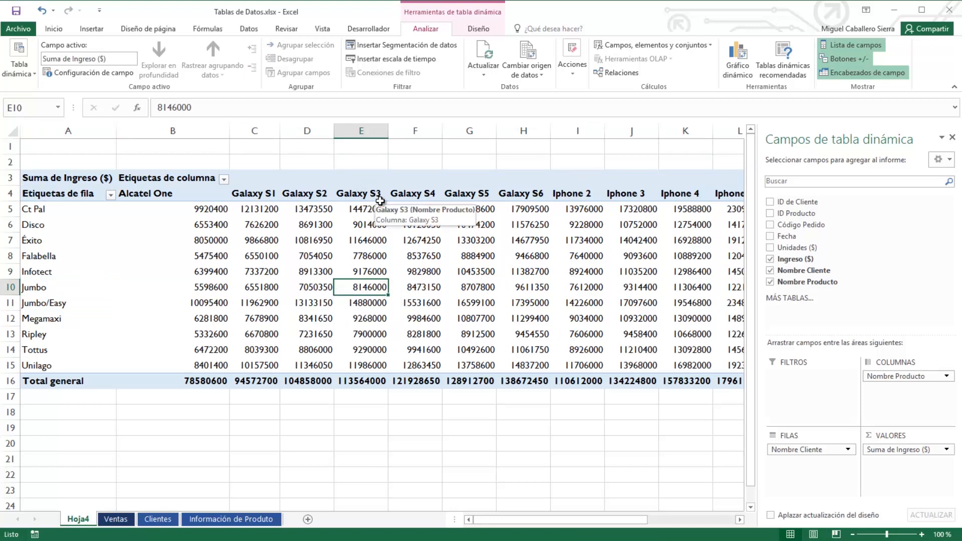
key("alt+Tab")
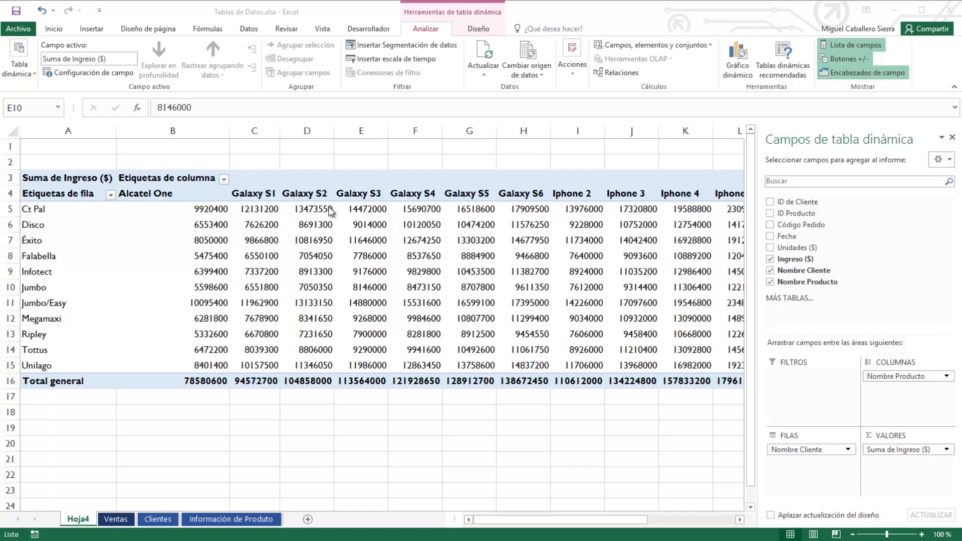
- Examine the looked-up Nombre Cliente and Nombre Producto columns of the sales table on the Ventas sheet
left_click(115, 519)
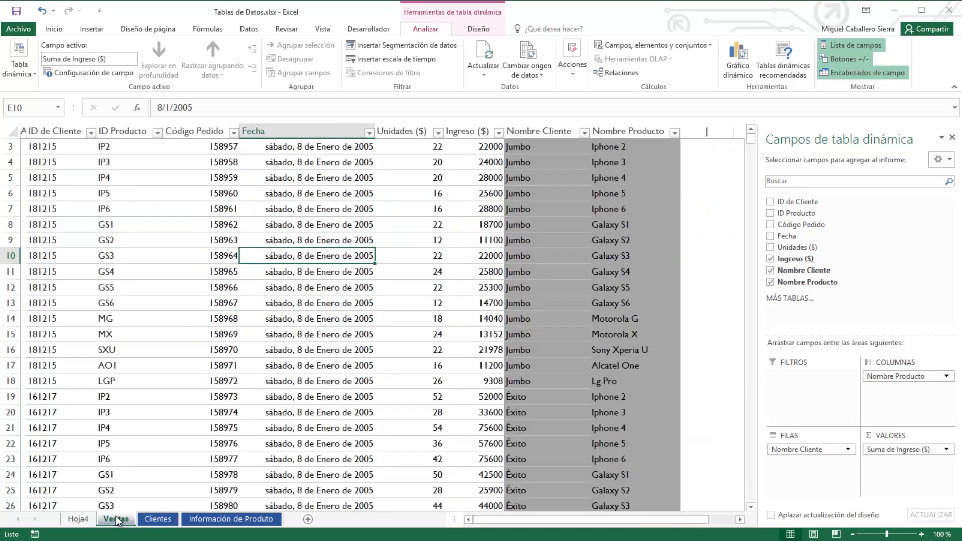
left_click(547, 273)
left_click(632, 273)
scroll(608, 274, "up", 1)
left_click(536, 171)
left_click(547, 188)
left_click(544, 235)
left_click(599, 256)
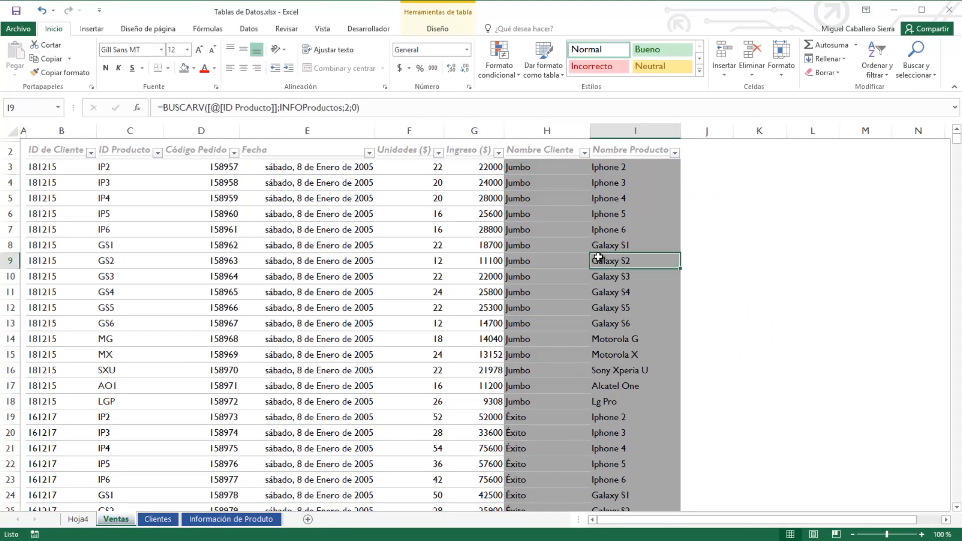
- Review the extent of the sales table down to its last record, then return to its first rows
scroll(598, 256, "down", 1)
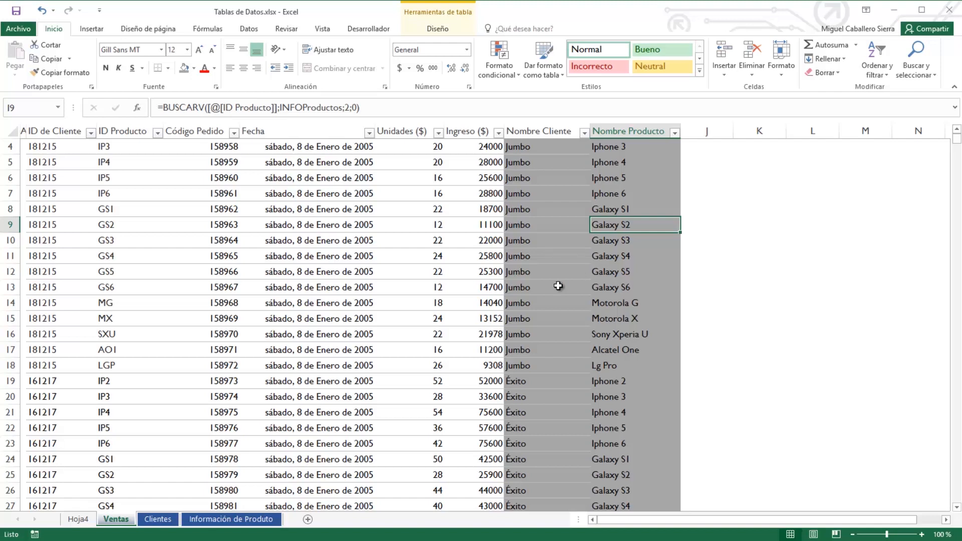
left_click(64, 318)
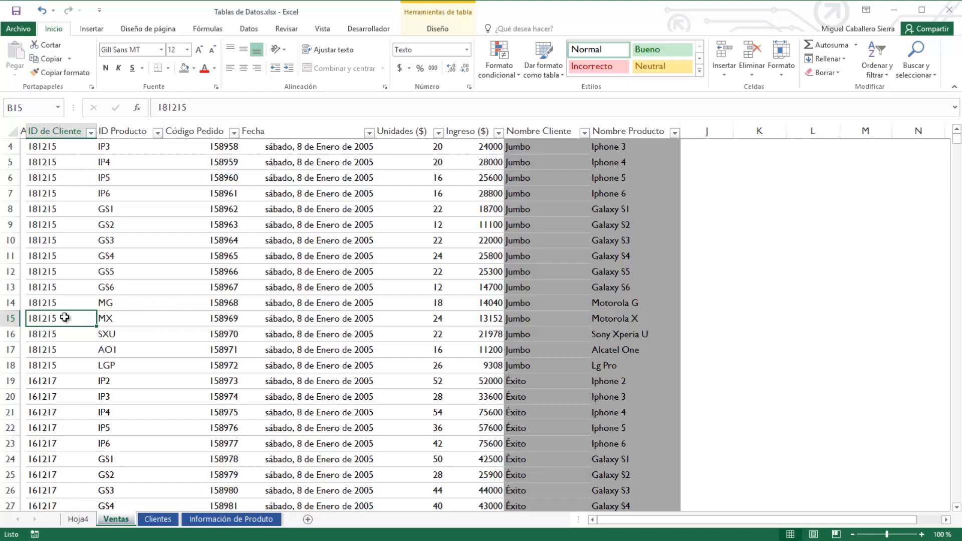
key("ctrl+Down")
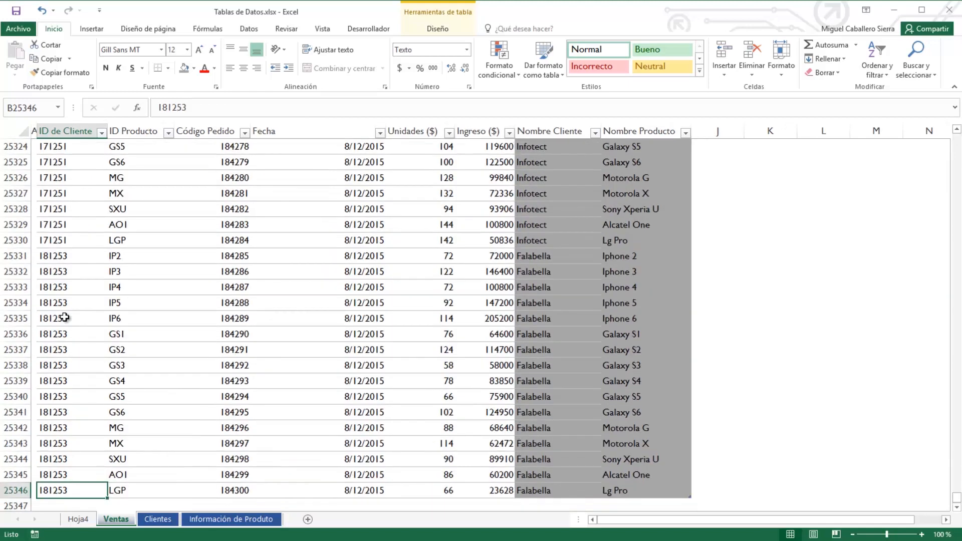
scroll(249, 302, "up", 20)
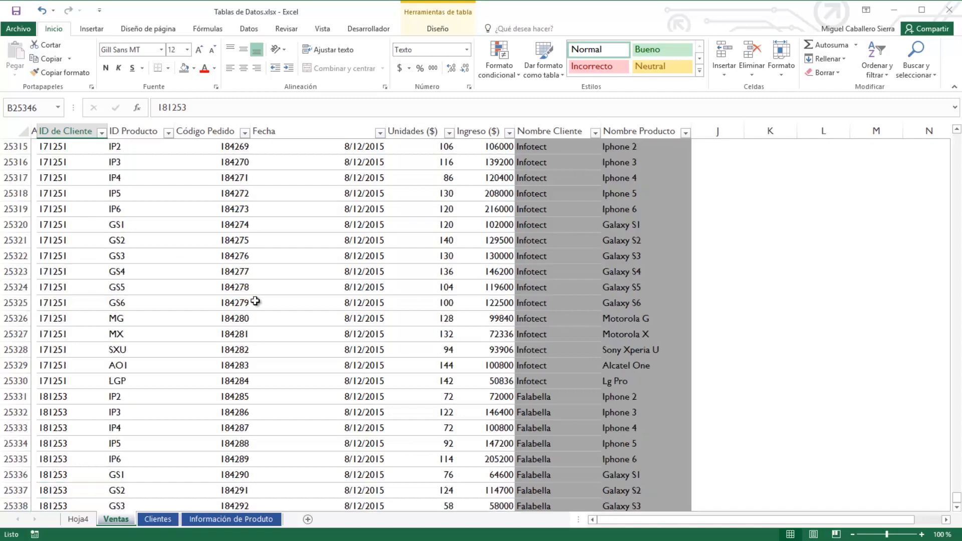
scroll(250, 301, "up", 20)
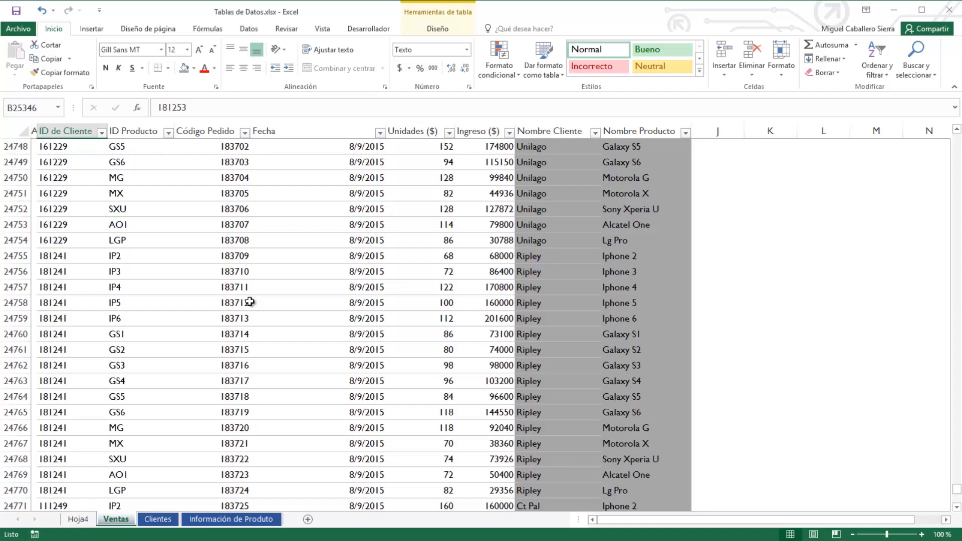
scroll(249, 302, "up", 20)
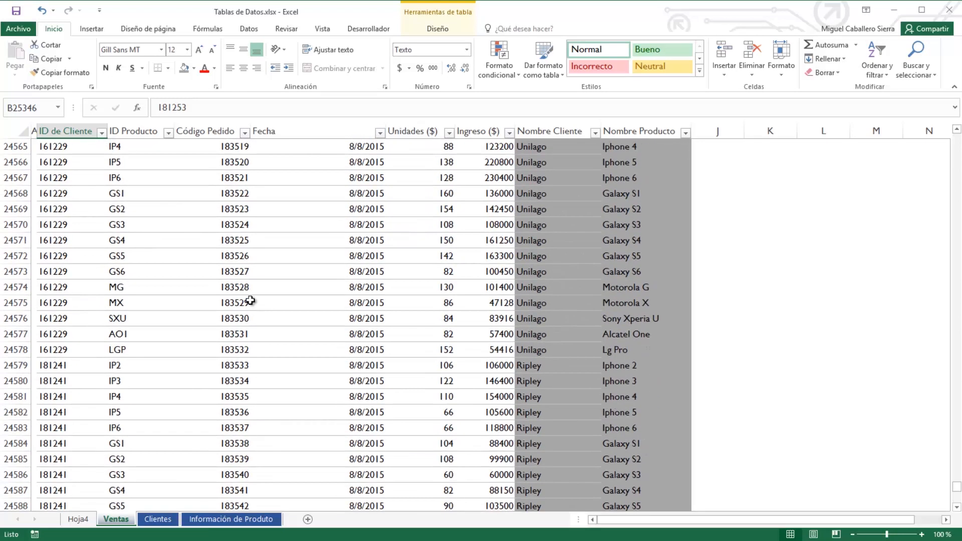
left_click(250, 300)
key("ctrl+Home")
scroll(250, 301, "up", 2)
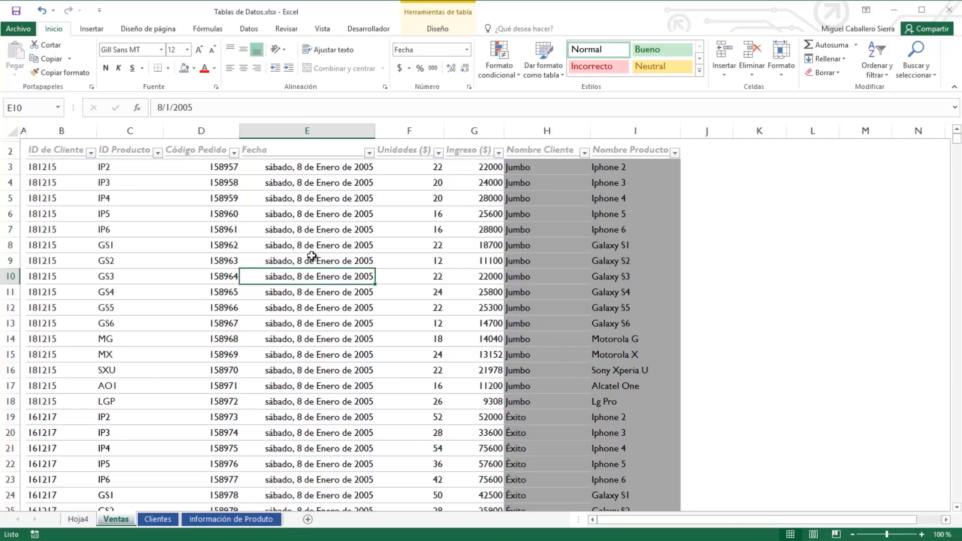
left_click(311, 257)
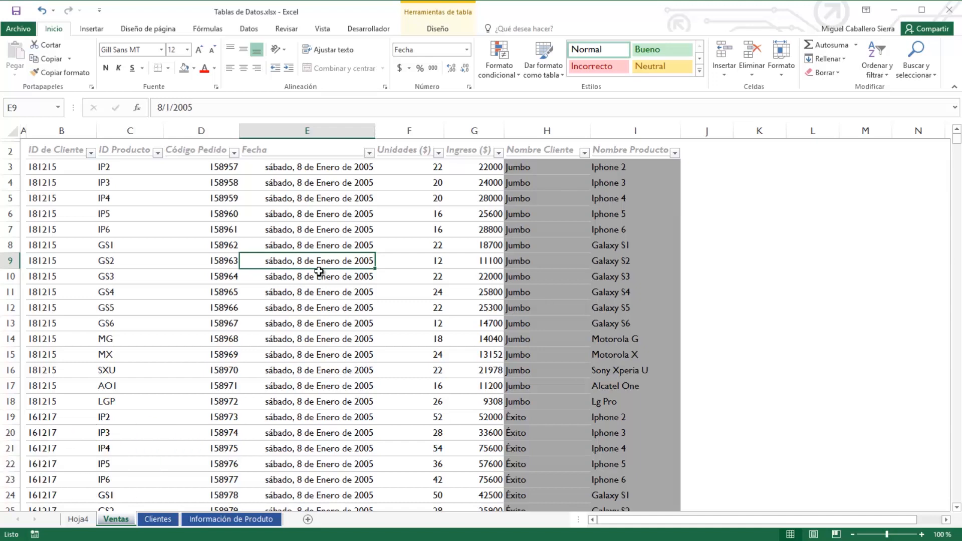
- Enable the Microsoft Power Pivot for Excel COM add-in
left_click(20, 31)
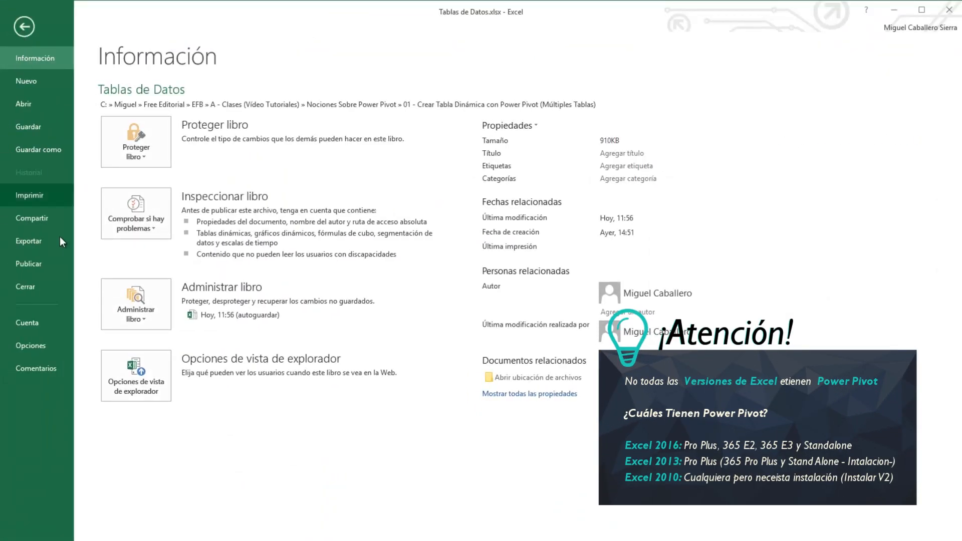
left_click(30, 350)
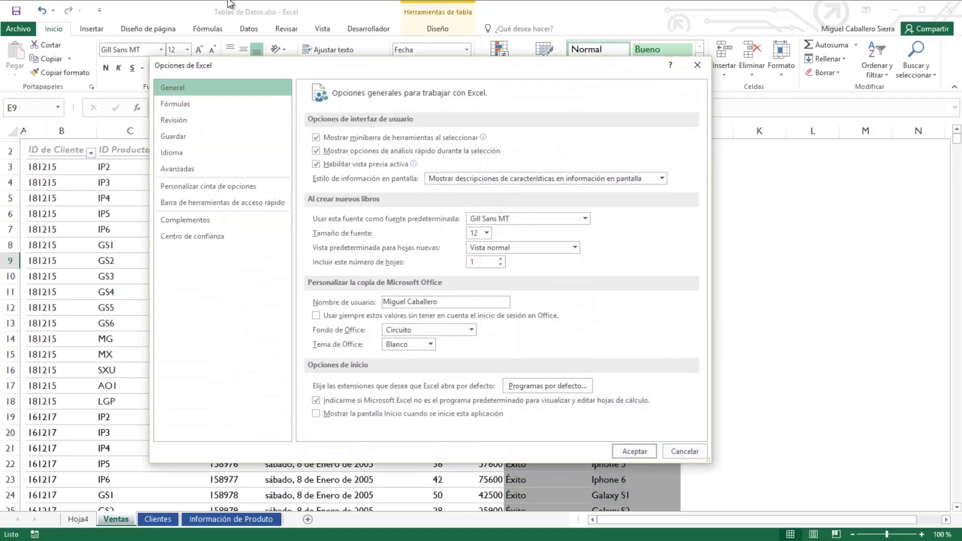
left_click(179, 223)
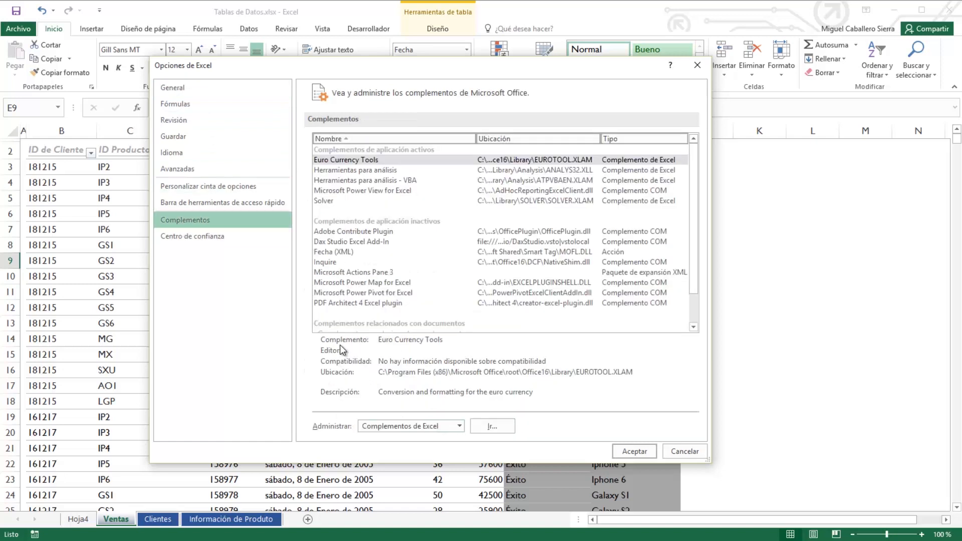
left_click(459, 427)
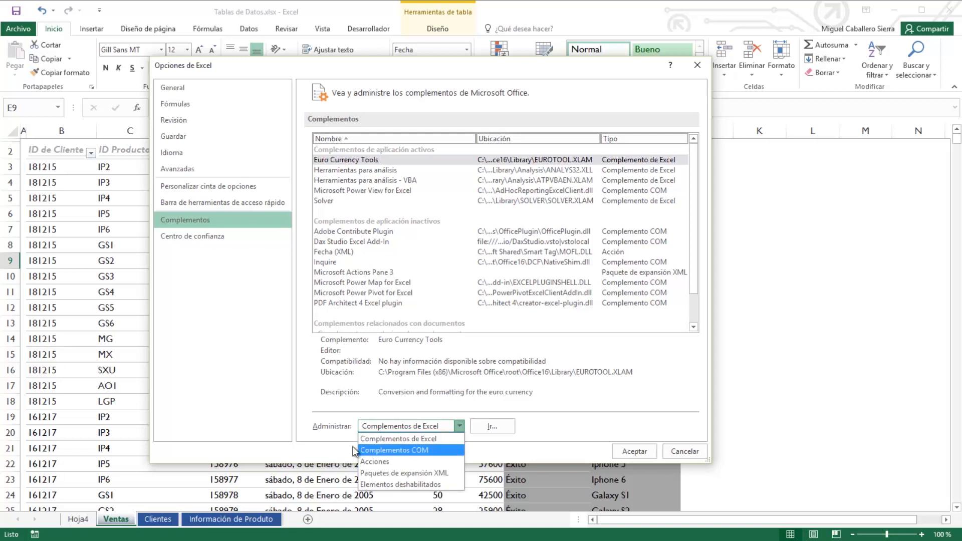
left_click(435, 453)
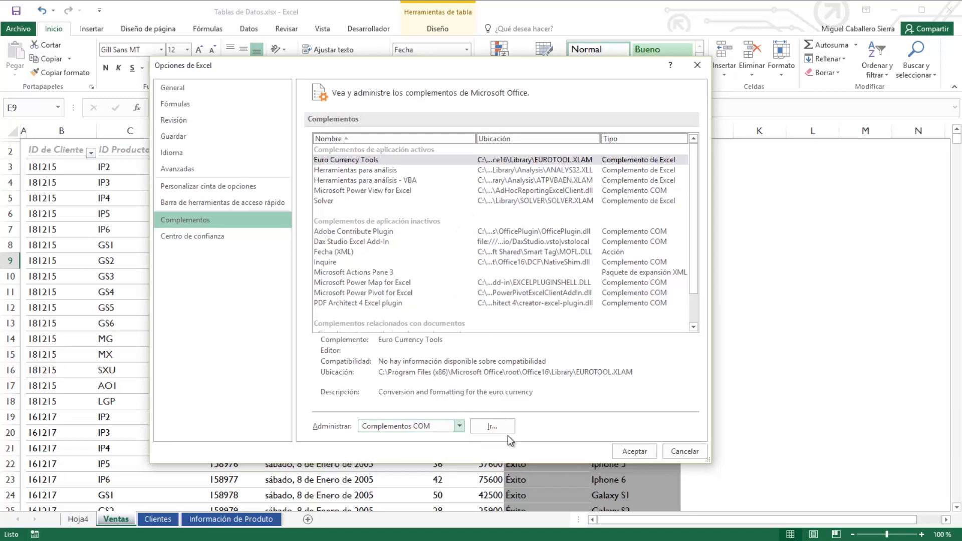
left_click(486, 427)
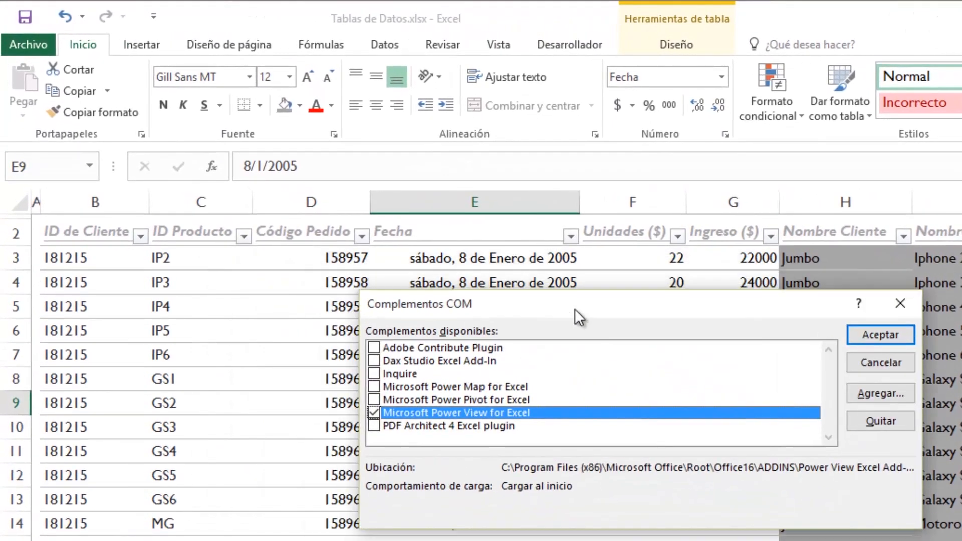
left_click_drag(575, 309, 593, 301)
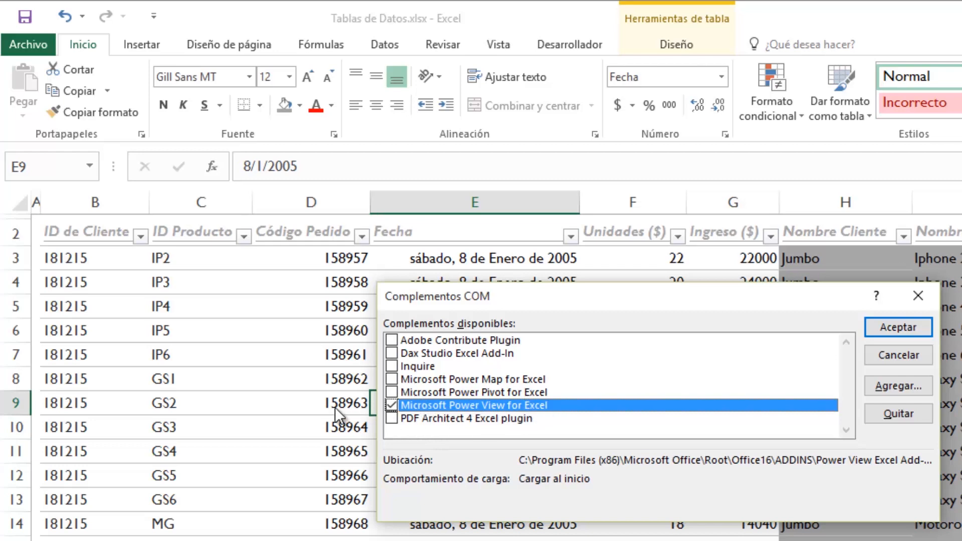
left_click(391, 392)
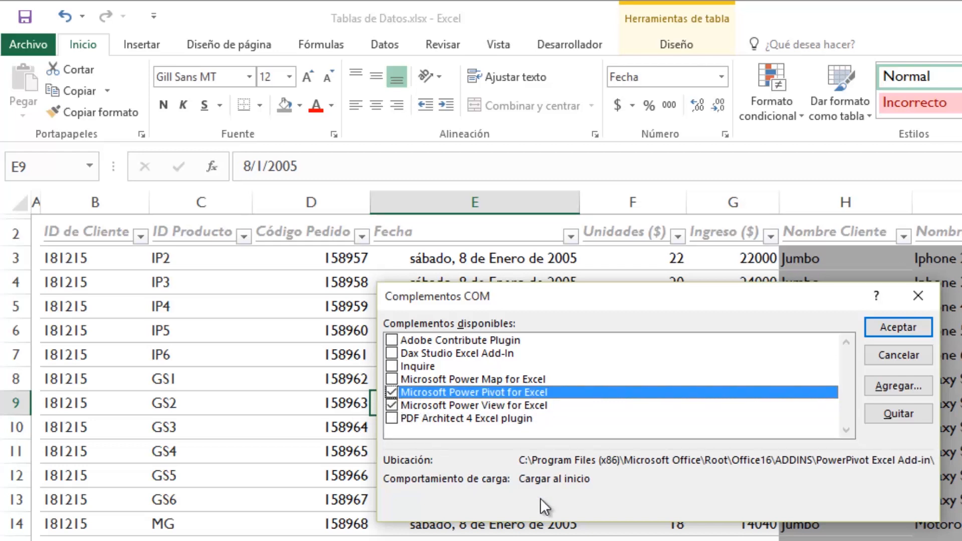
left_click(895, 326)
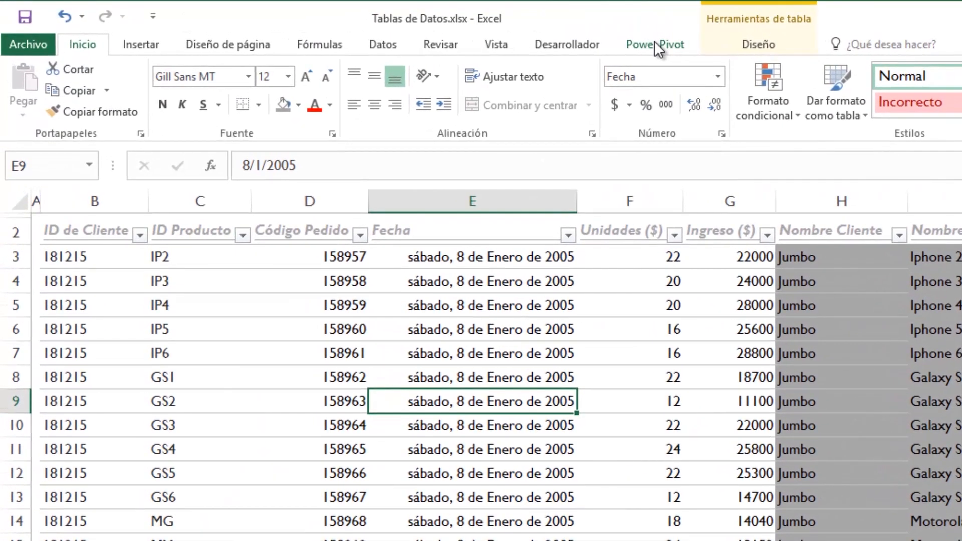
- Check the Ventas table's name, add RegistroDeVentas to the Power Pivot data model and return to the workbook
left_click(621, 42)
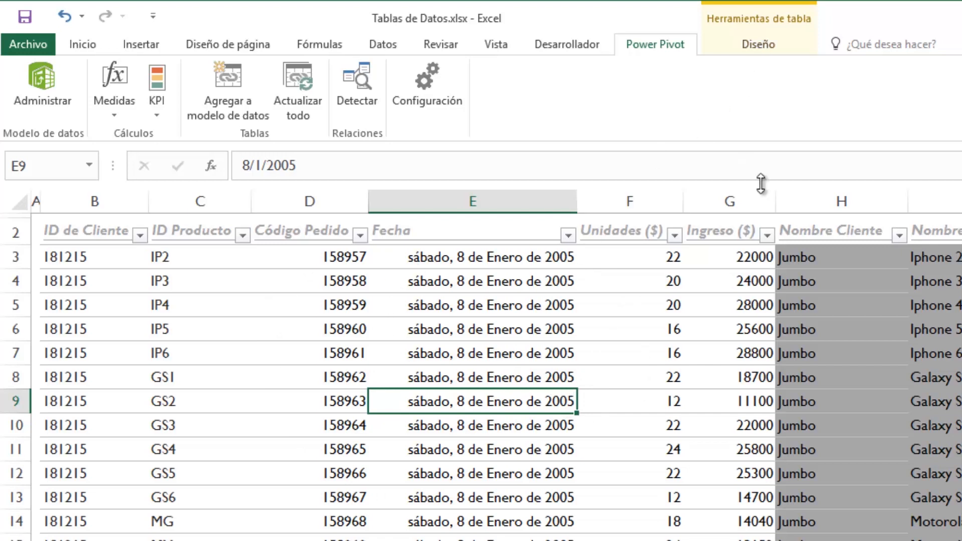
left_click(759, 45)
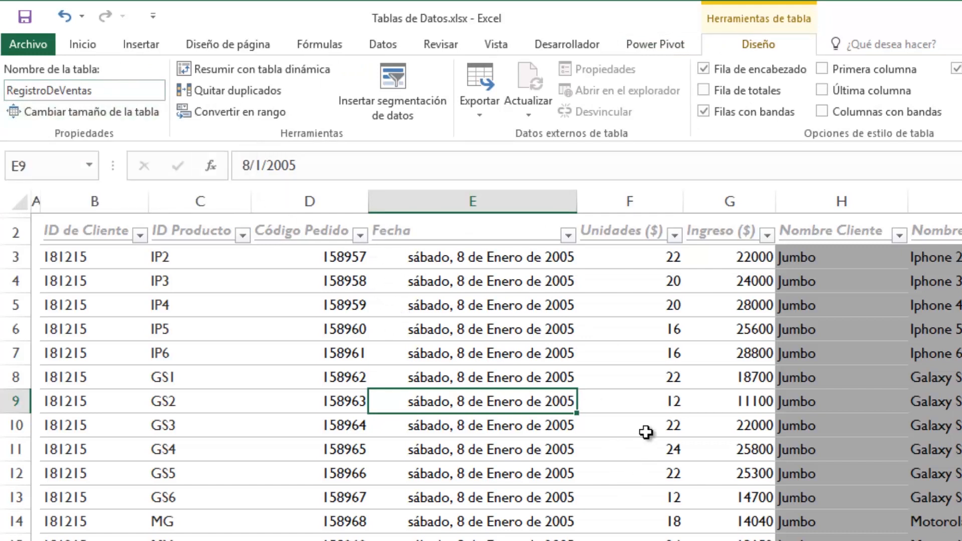
left_click(648, 43)
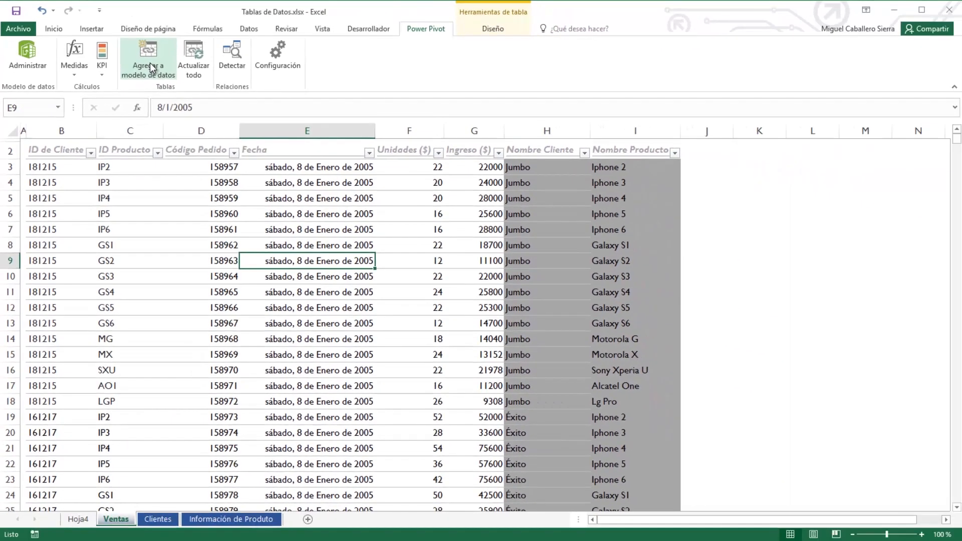
left_click(150, 65)
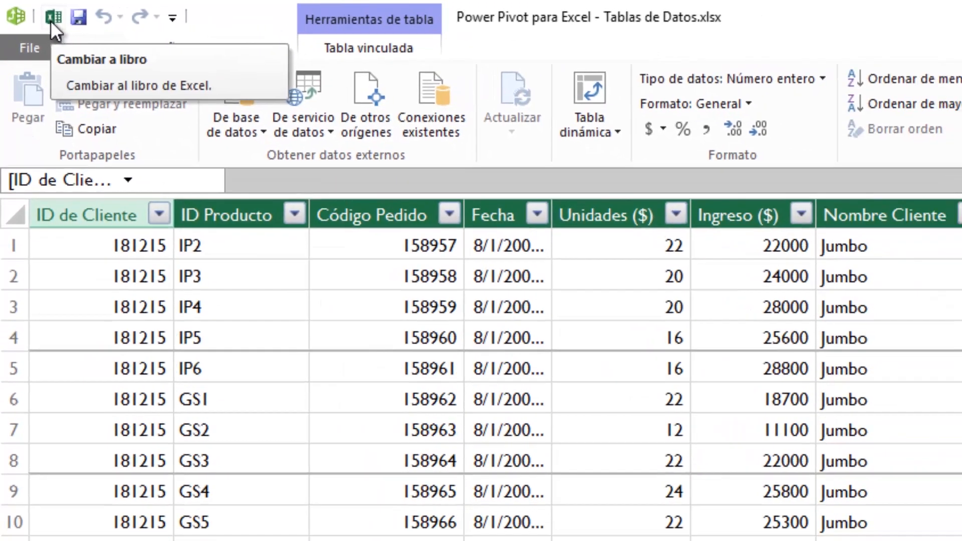
left_click(67, 20)
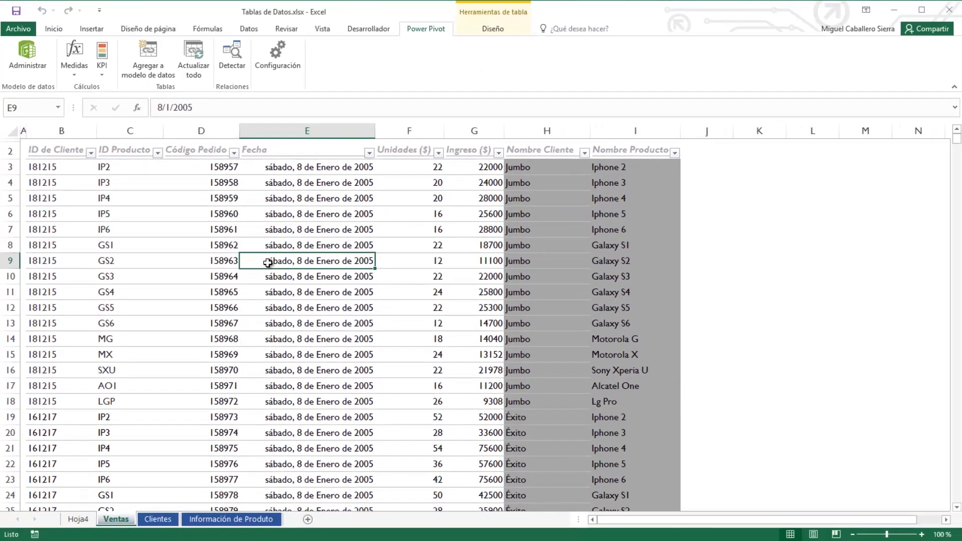
- Add the INFOClientes table from the Clientes sheet to the data model and show the RegistroDeVentas table there
left_click(159, 520)
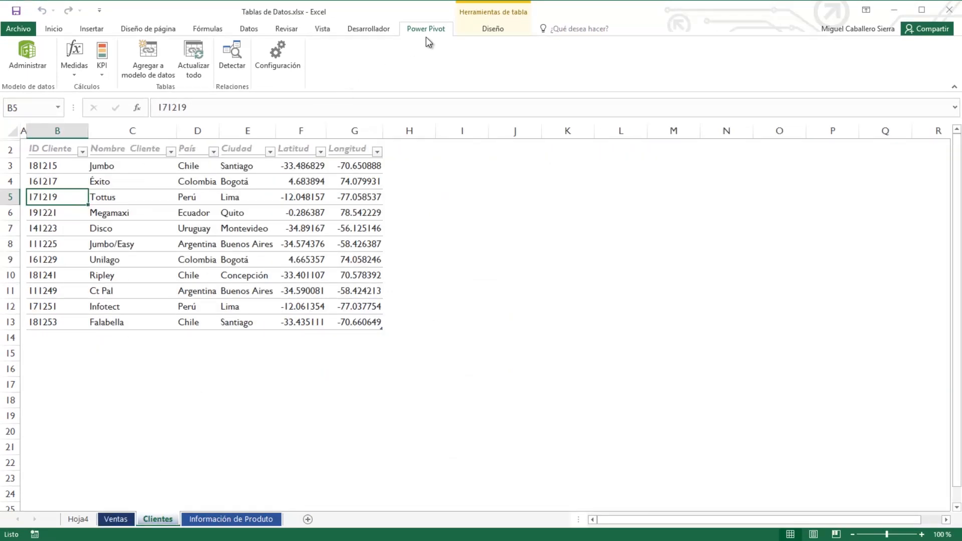
left_click(155, 58)
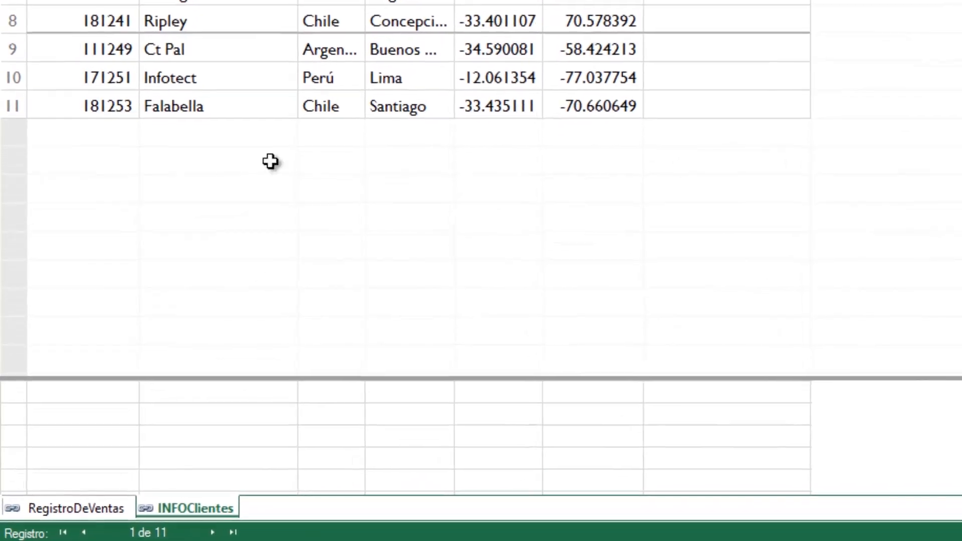
left_click(89, 509)
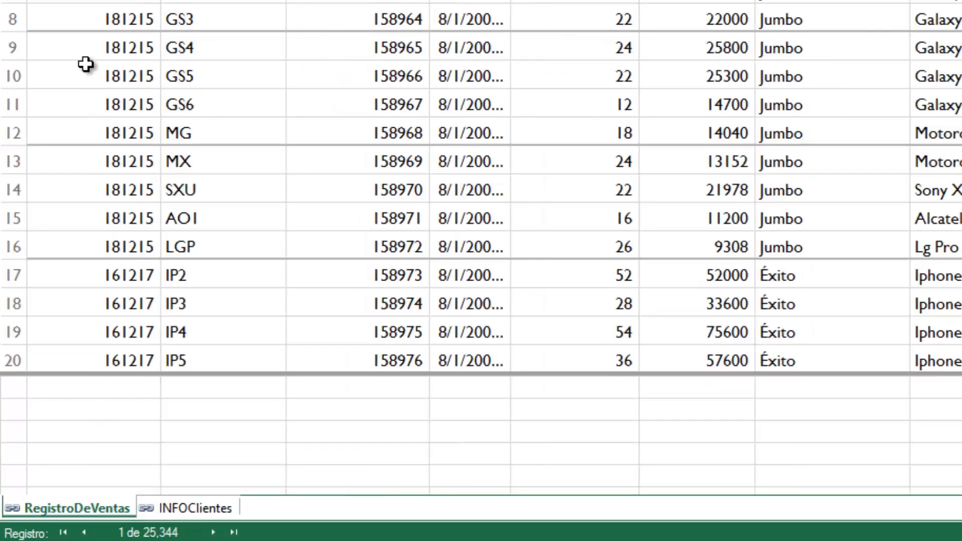
- Check INFOClientes in the data model, then add the INFOProductos table from the Información de Produto sheet to the model
left_click(157, 507)
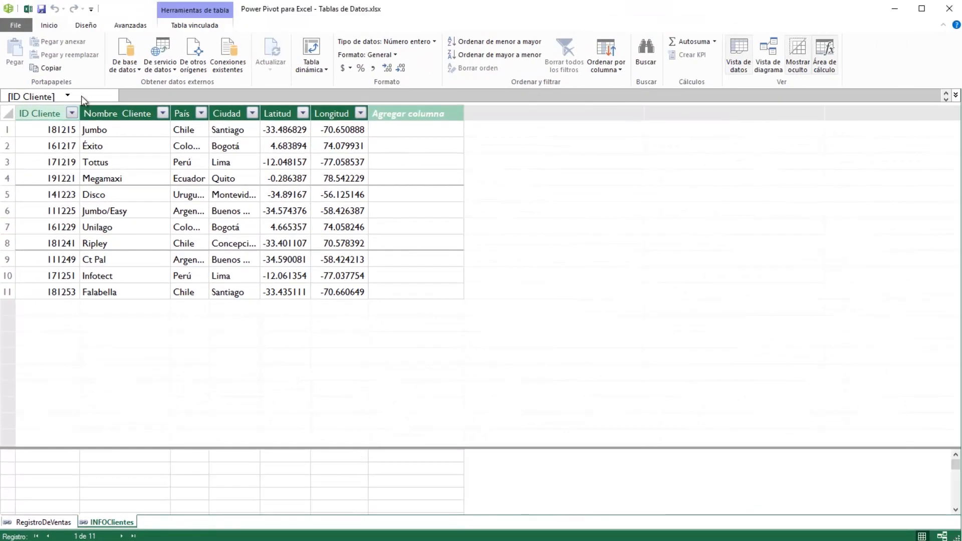
left_click(27, 9)
left_click(55, 27)
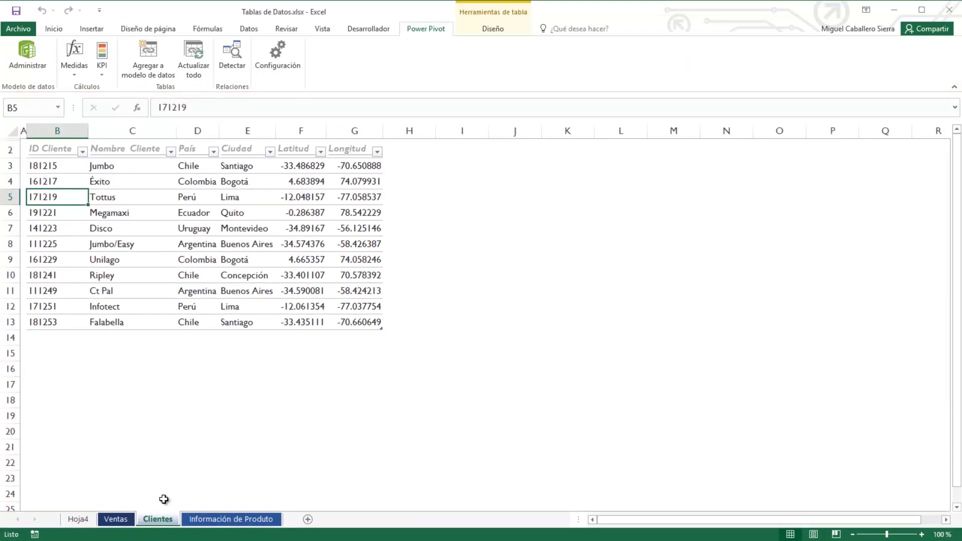
left_click(231, 519)
left_click(116, 260)
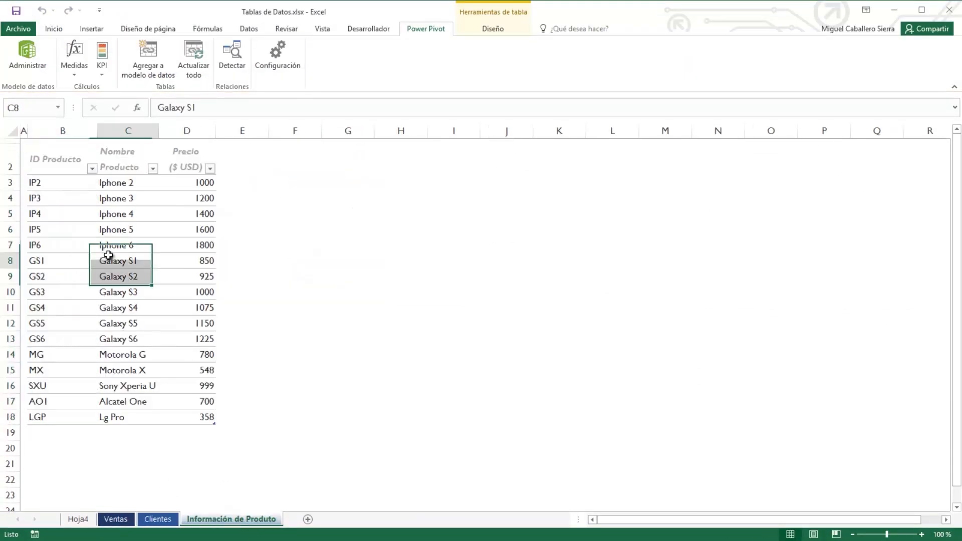
left_click(149, 54)
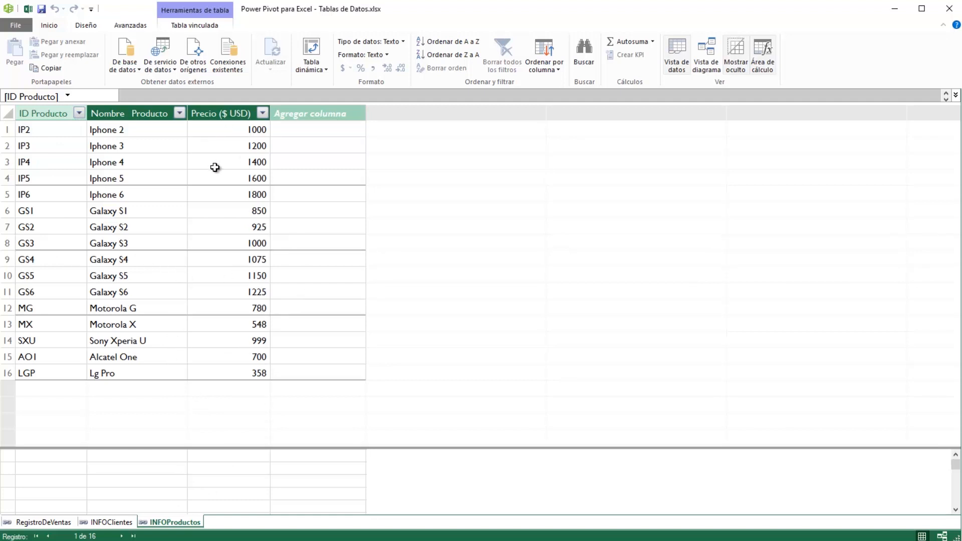
left_click(121, 210)
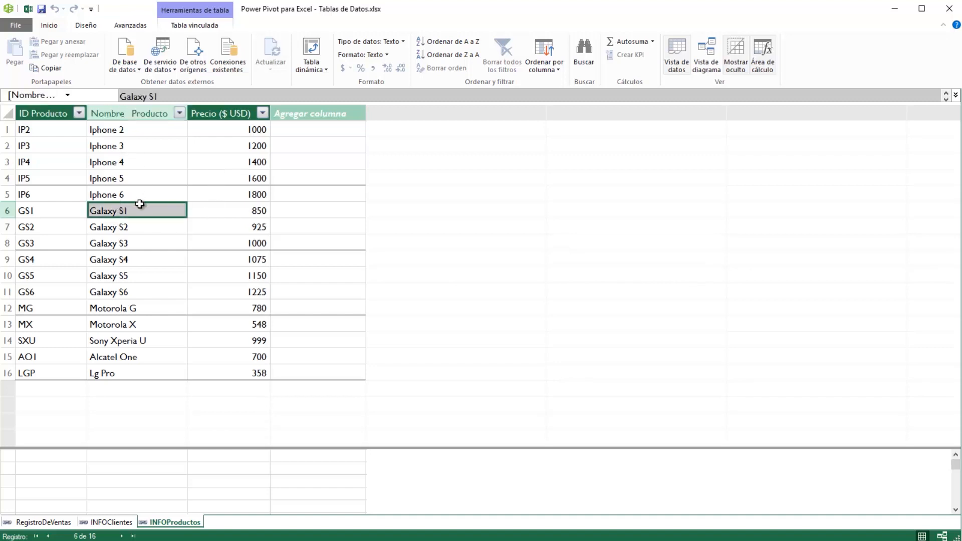
left_click(134, 183)
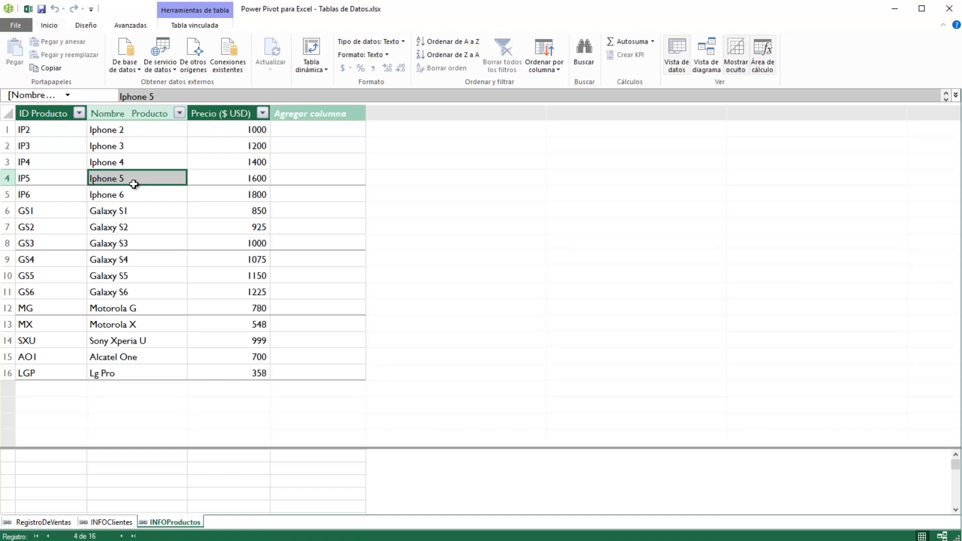
- Review the Ventas sheet's lookup columns and the pivot table on Hoja4, then return to the Power Pivot data model
left_click(29, 9)
left_click(116, 519)
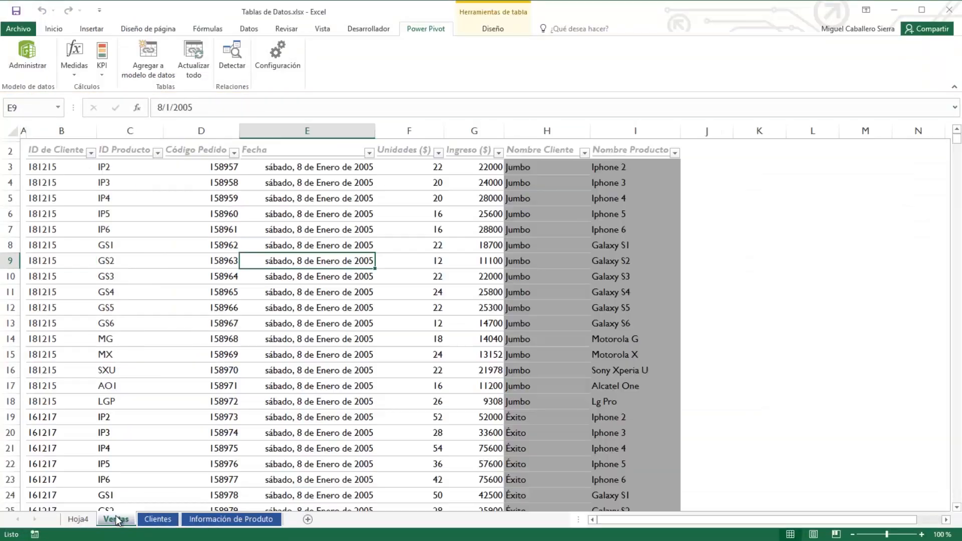
left_click(88, 519)
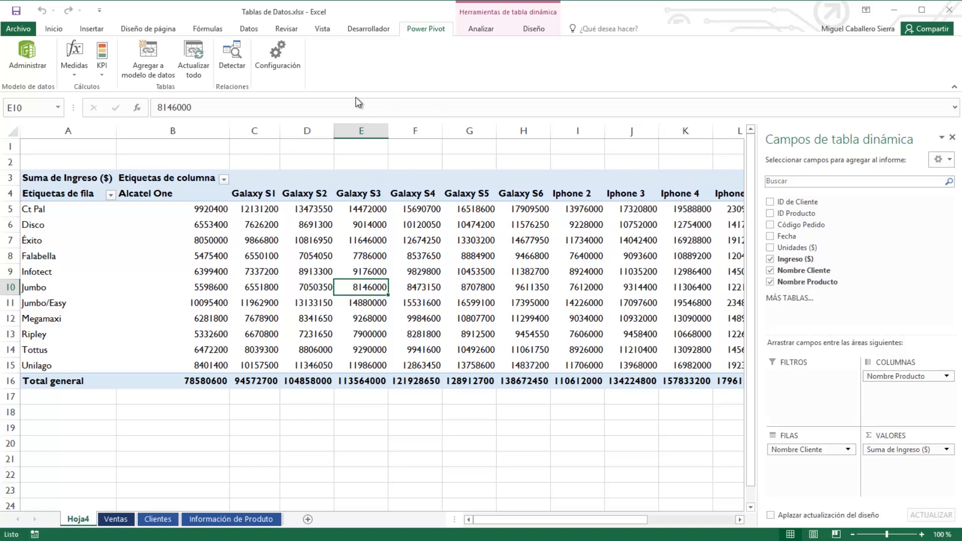
left_click(28, 55)
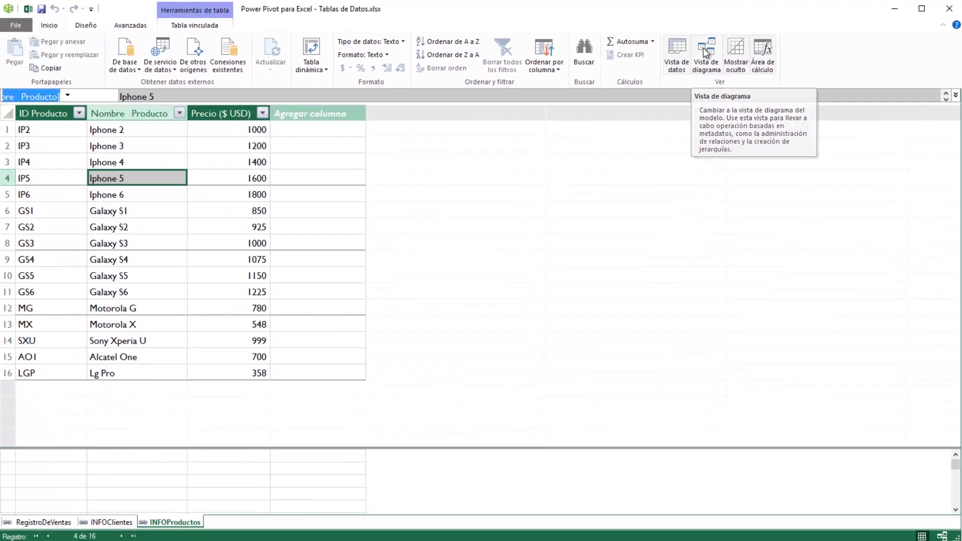
- Show the data model in diagram view, enlarge RegistroDeVentas so all its fields show, and place it below the other two tables
left_click(707, 50)
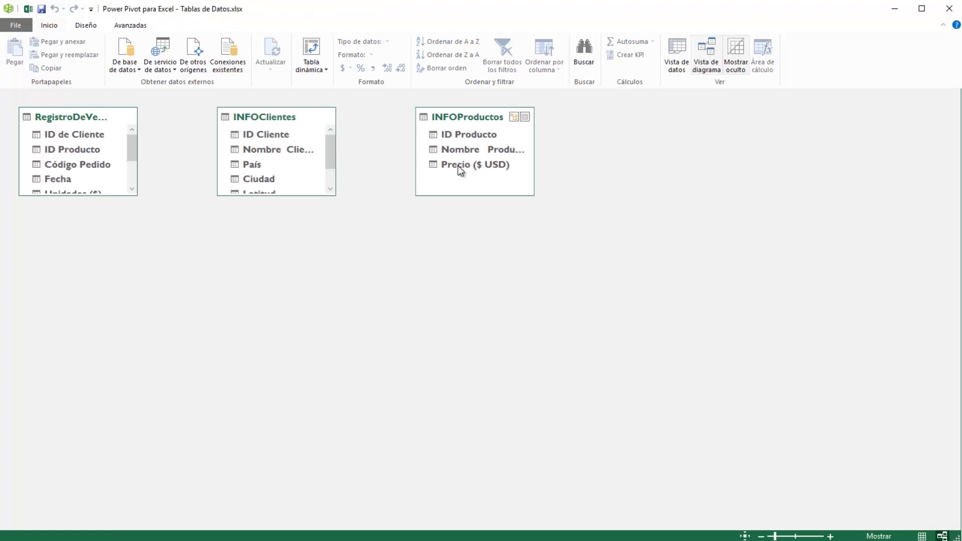
left_click_drag(90, 196, 99, 284)
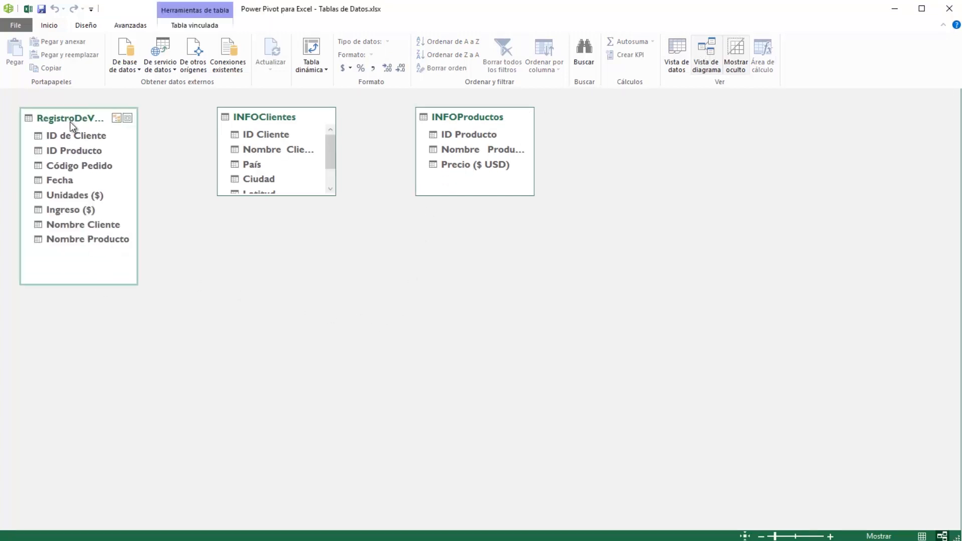
left_click_drag(72, 126, 159, 225)
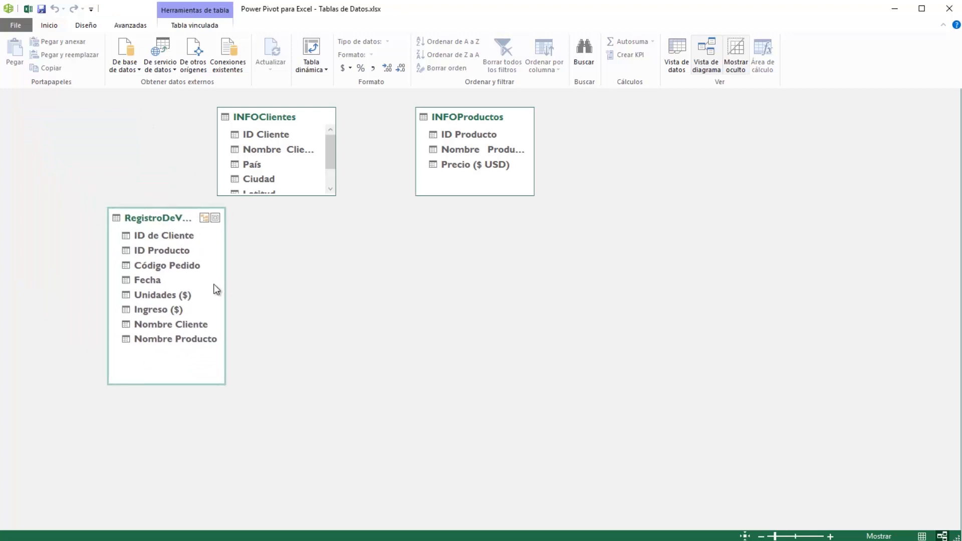
left_click_drag(226, 282, 280, 289)
left_click_drag(229, 384, 231, 359)
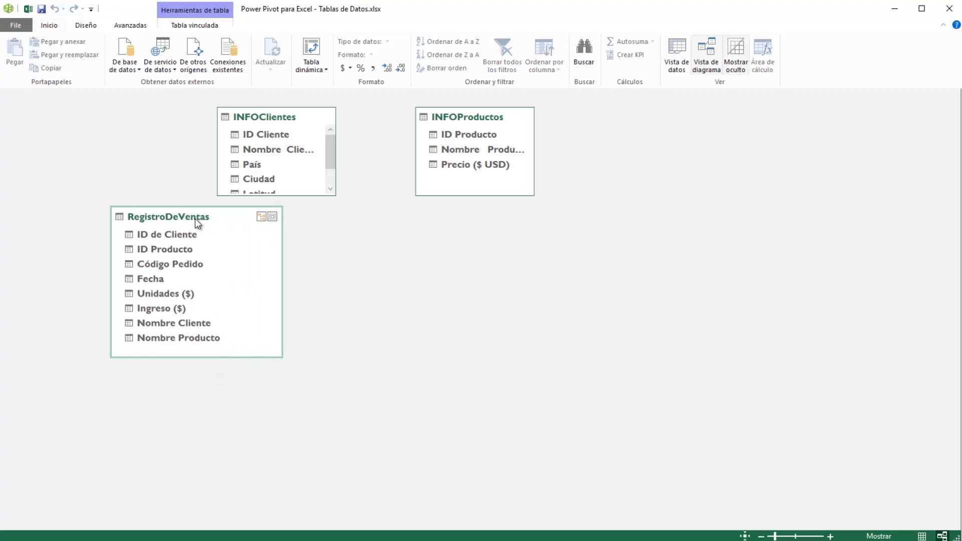
left_click_drag(195, 219, 363, 279)
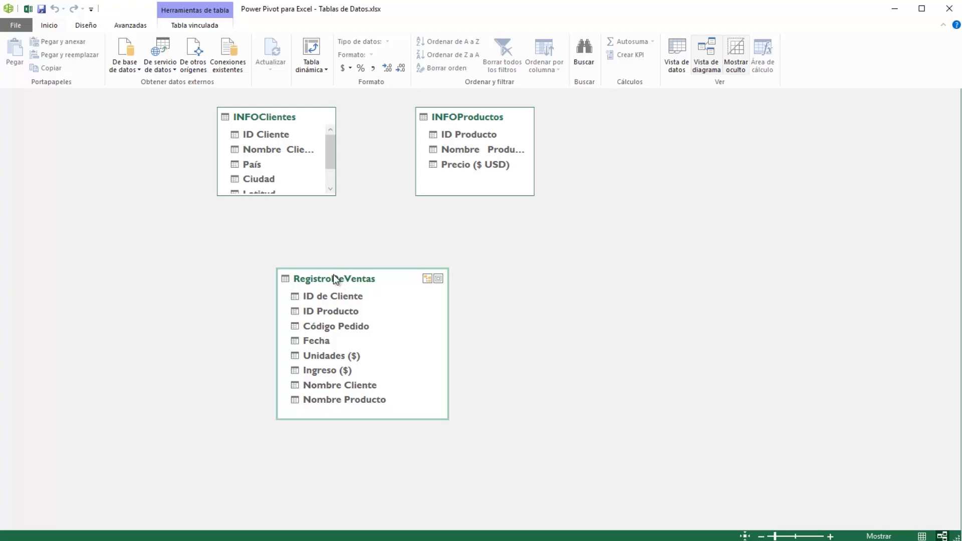
left_click_drag(334, 279, 309, 265)
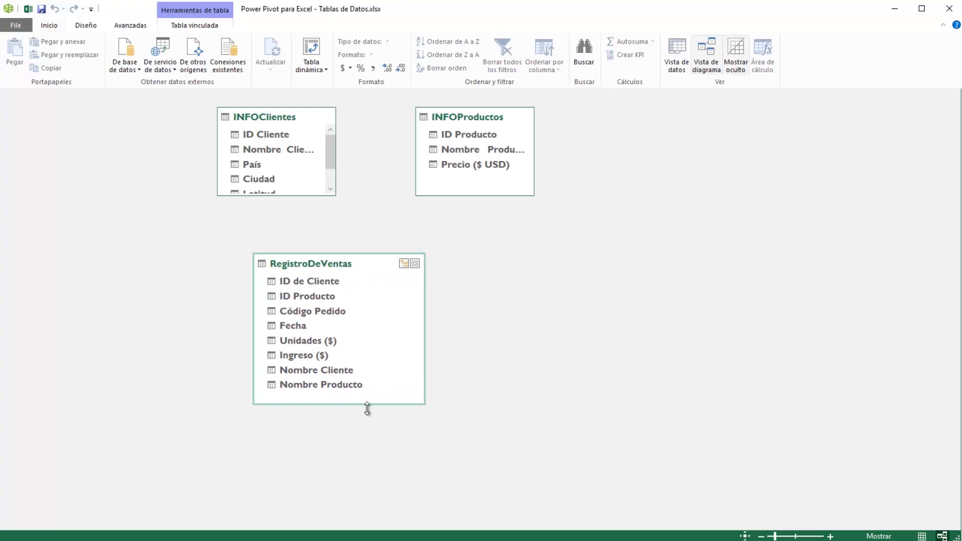
- Spread INFOClientes and INFOProductos apart above RegistroDeVentas, one on each side and at roughly the same height
left_click_drag(277, 119, 213, 121)
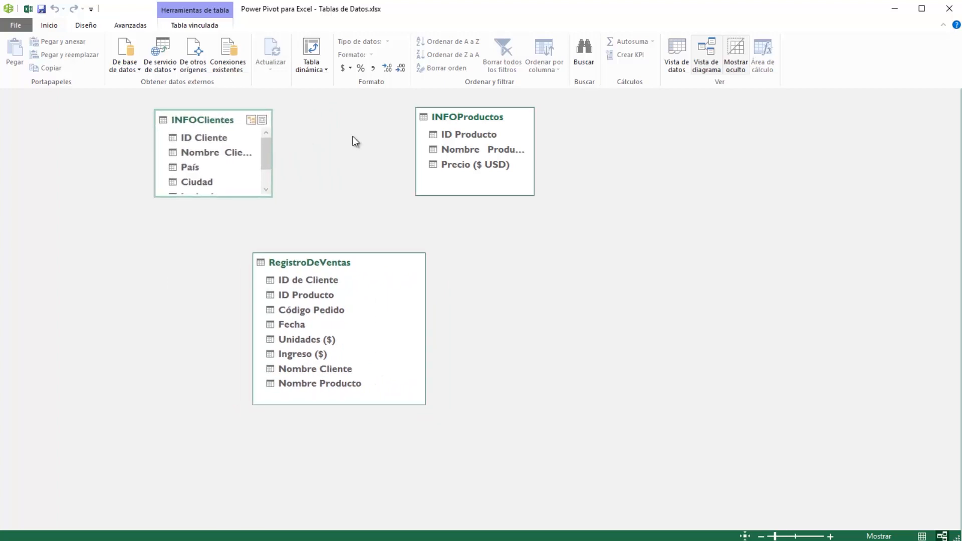
left_click_drag(477, 118, 507, 123)
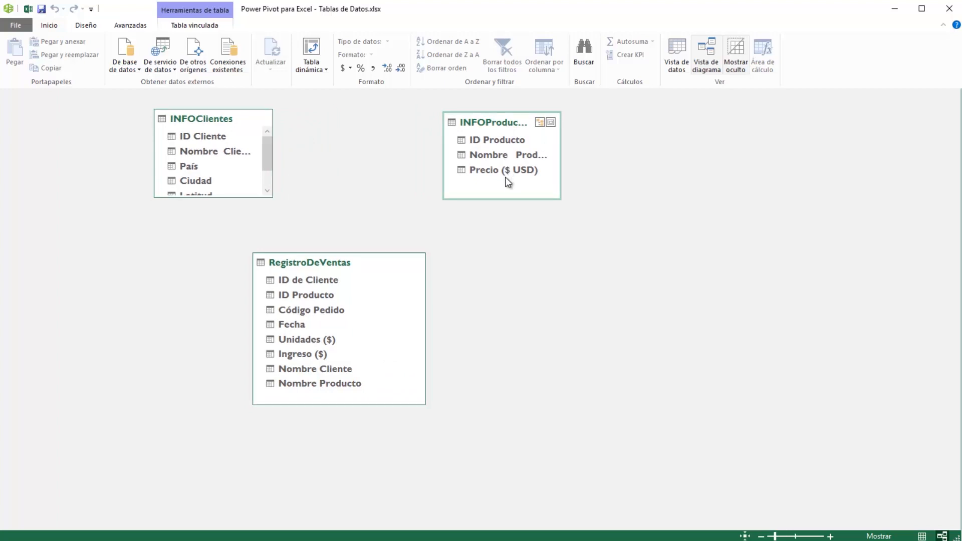
left_click_drag(214, 116, 214, 128)
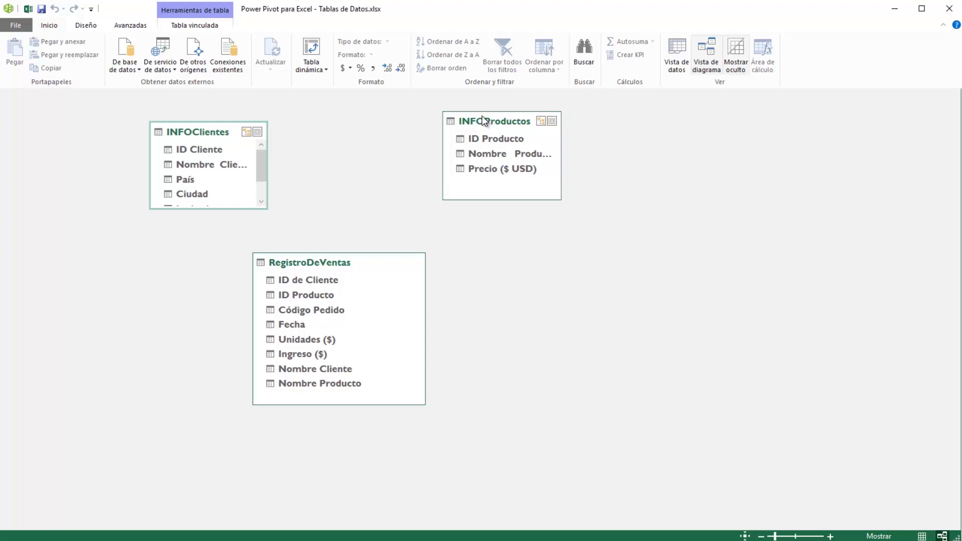
left_click_drag(482, 122, 480, 123)
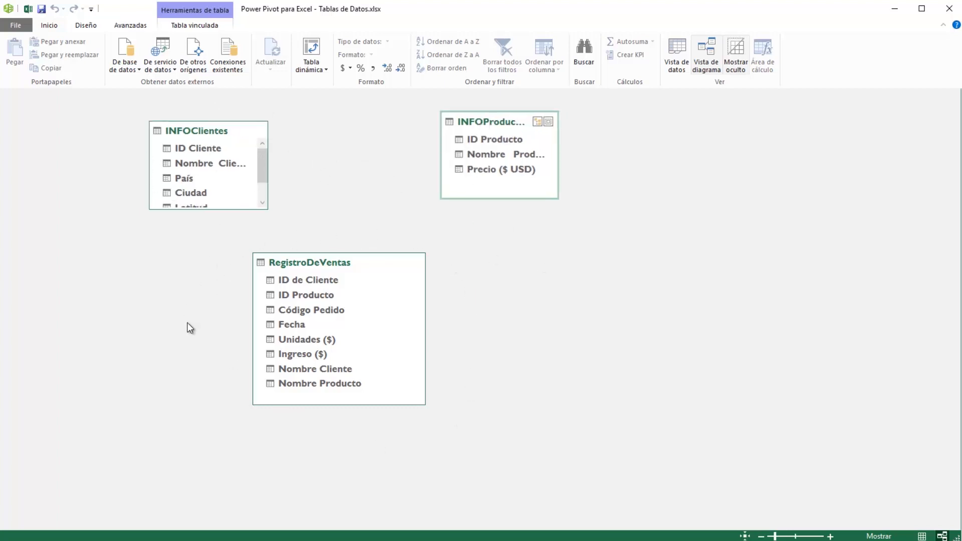
left_click_drag(477, 116, 474, 129)
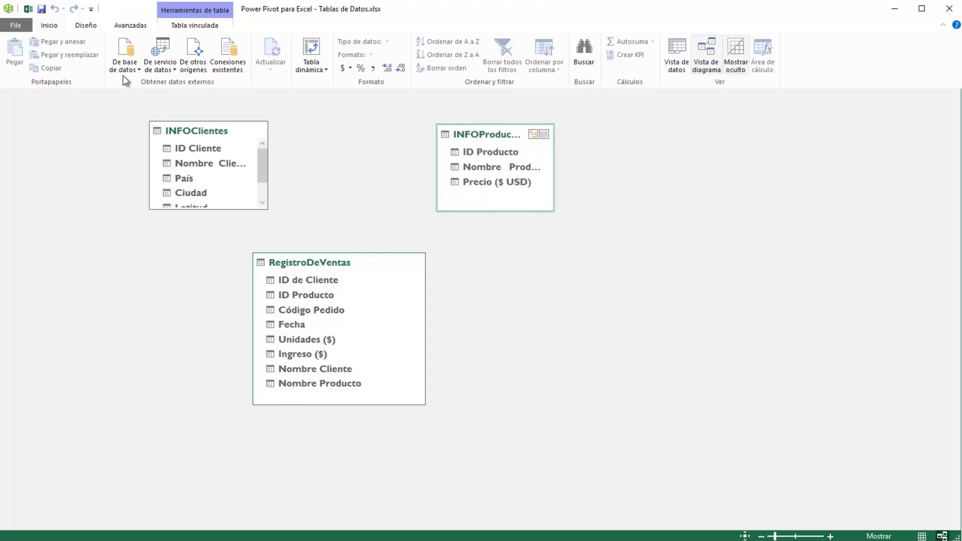
- Examine the BUSCARV formula under Nombre Cliente in Ventas and its matching client ID in Clientes, then reopen the model diagram
left_click(28, 10)
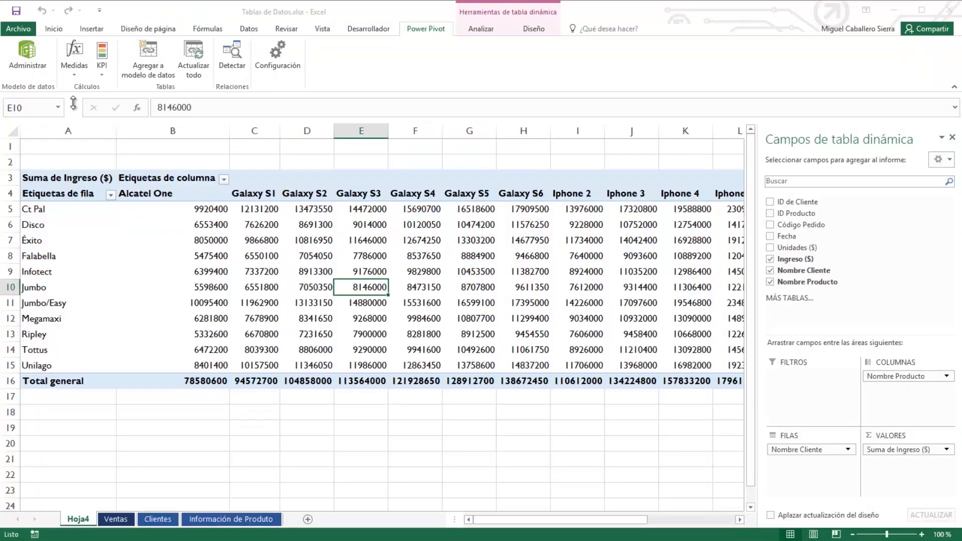
left_click(116, 519)
left_click(534, 177)
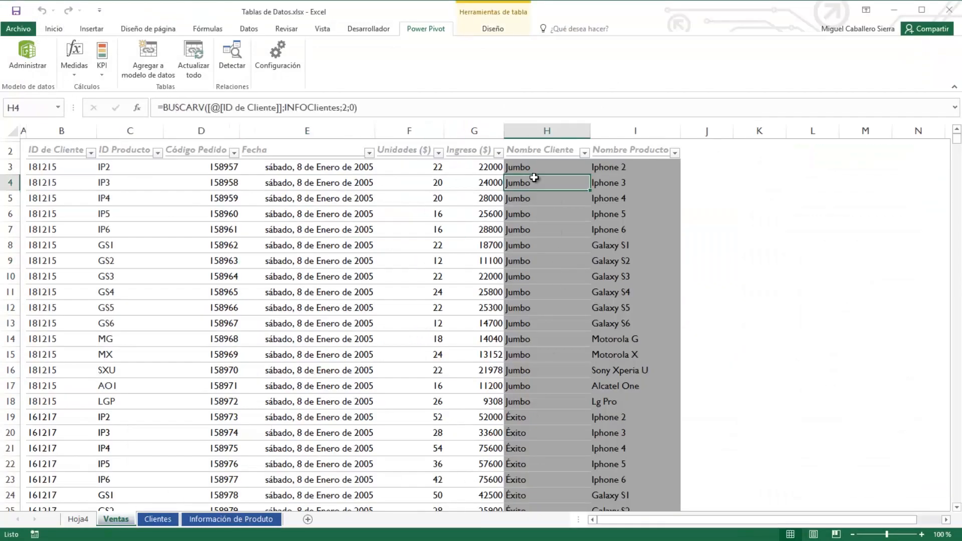
left_click(532, 165)
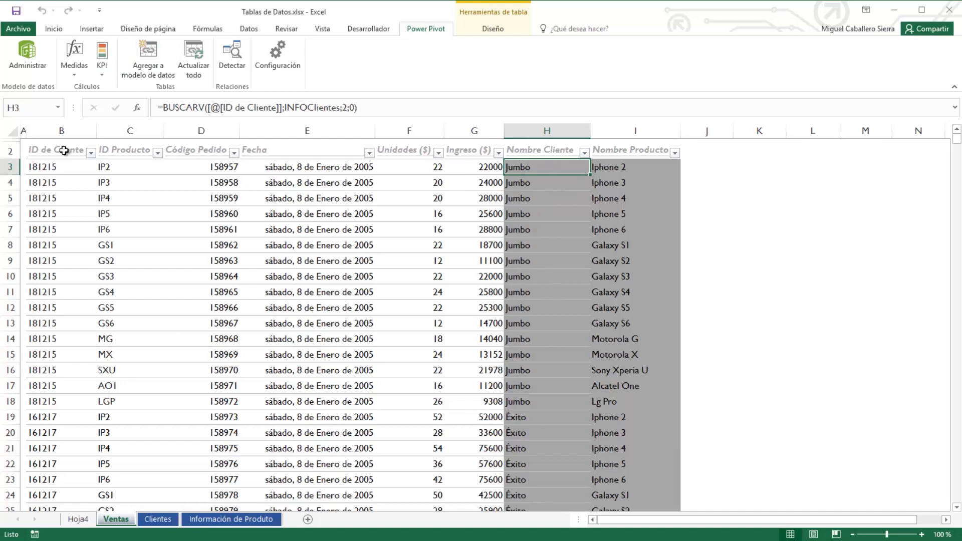
left_click(58, 167)
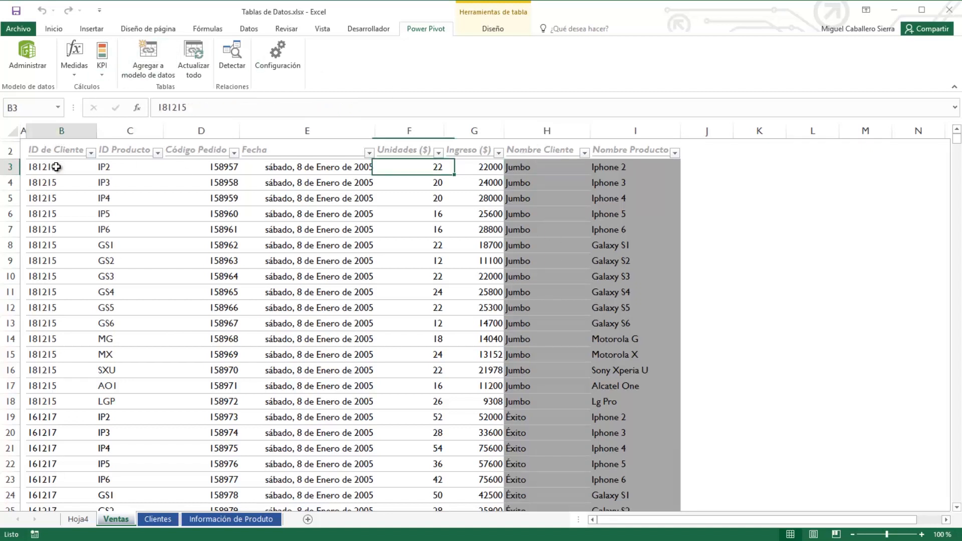
left_click(157, 520)
left_click(57, 170)
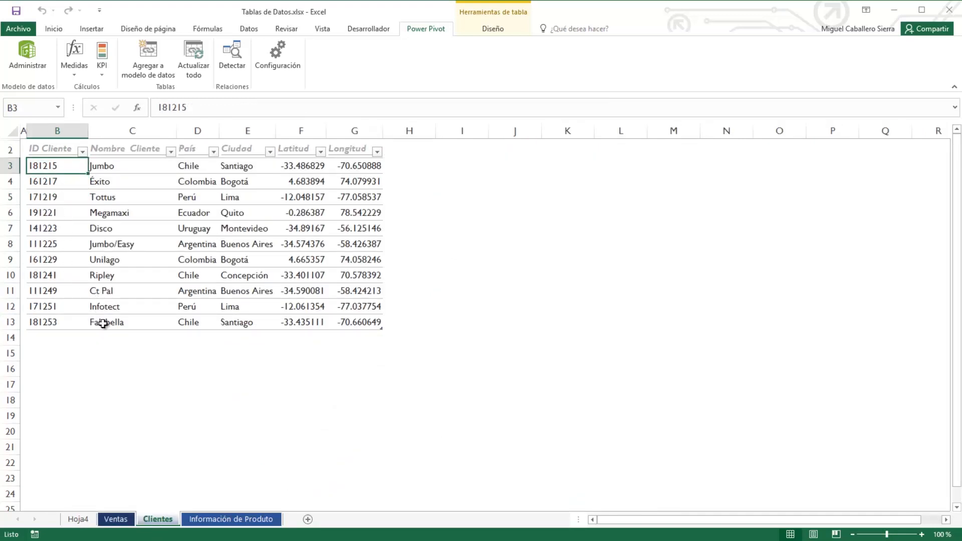
left_click(27, 65)
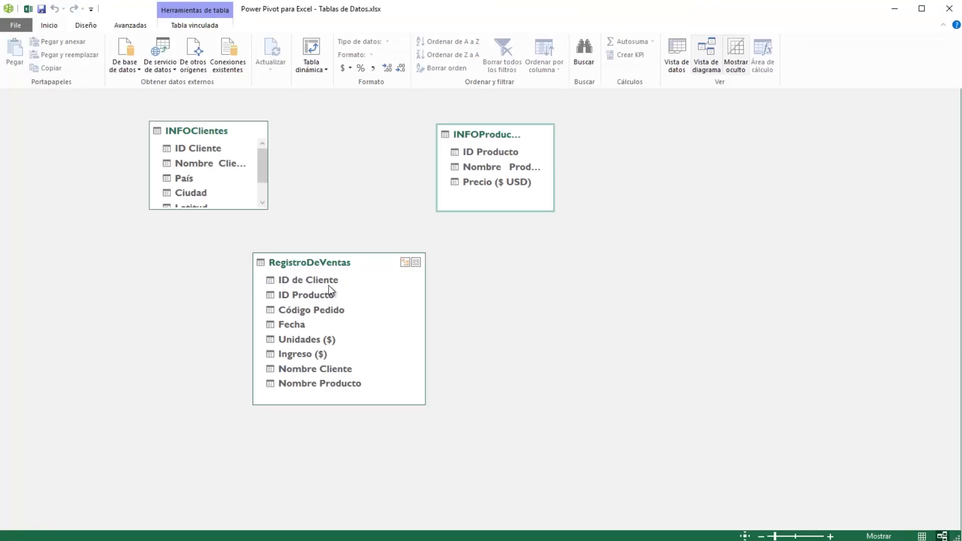
- Relate INFOClientes' ID Cliente to ID de Cliente in RegistroDeVentas, and INFOProductos' ID Producto to ID Producto in RegistroDeVentas
mouse_move(356, 260)
left_mouse_down()
mouse_move(378, 261)
mouse_move(366, 256)
left_mouse_up()
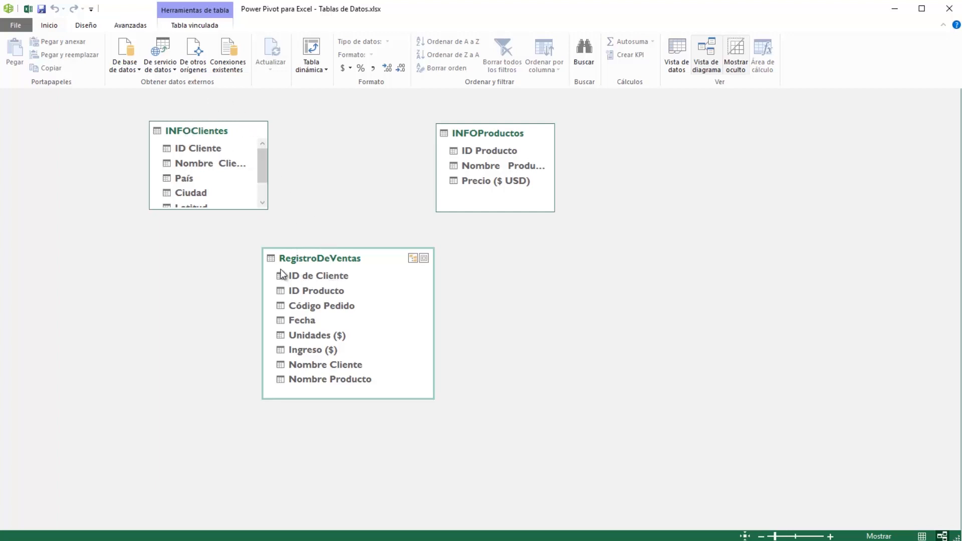
left_click(226, 147)
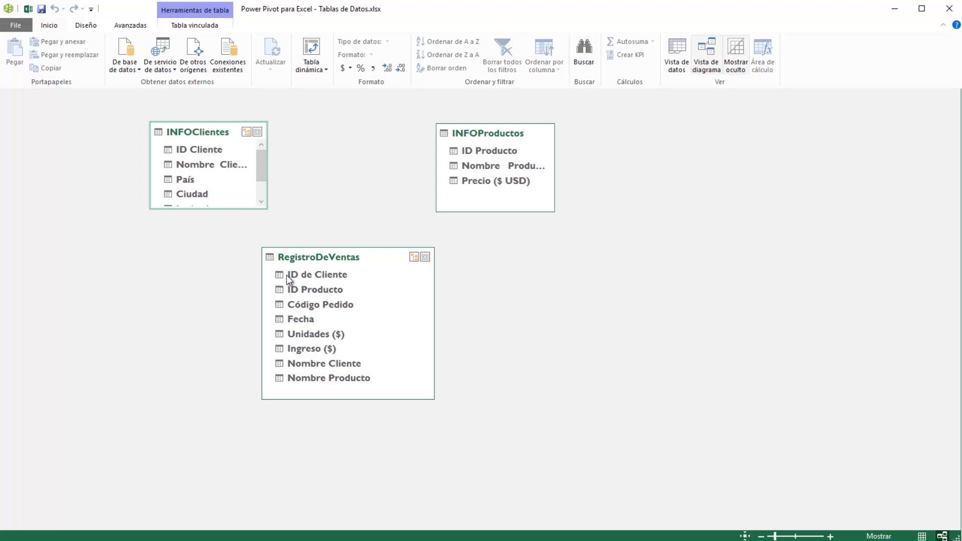
left_click_drag(171, 149, 306, 279)
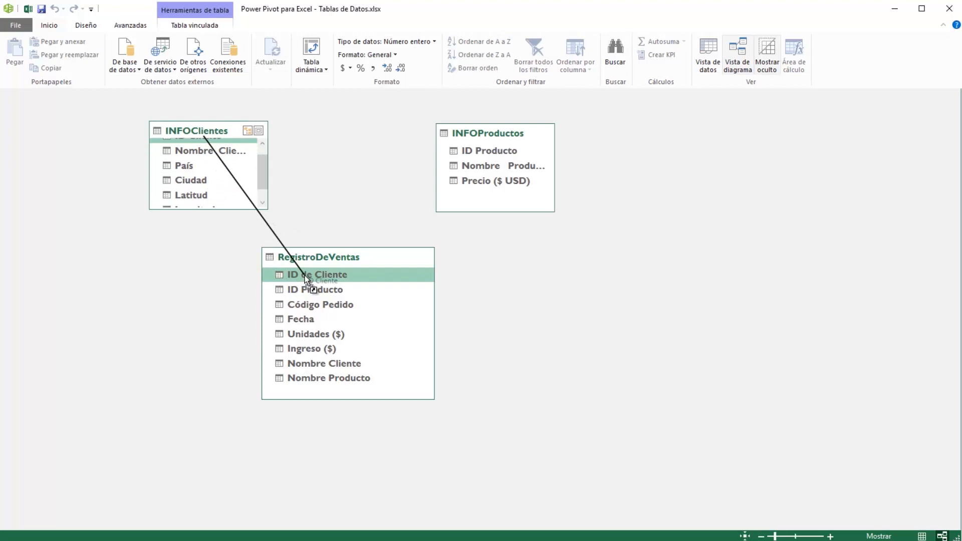
left_click_drag(307, 280, 304, 274)
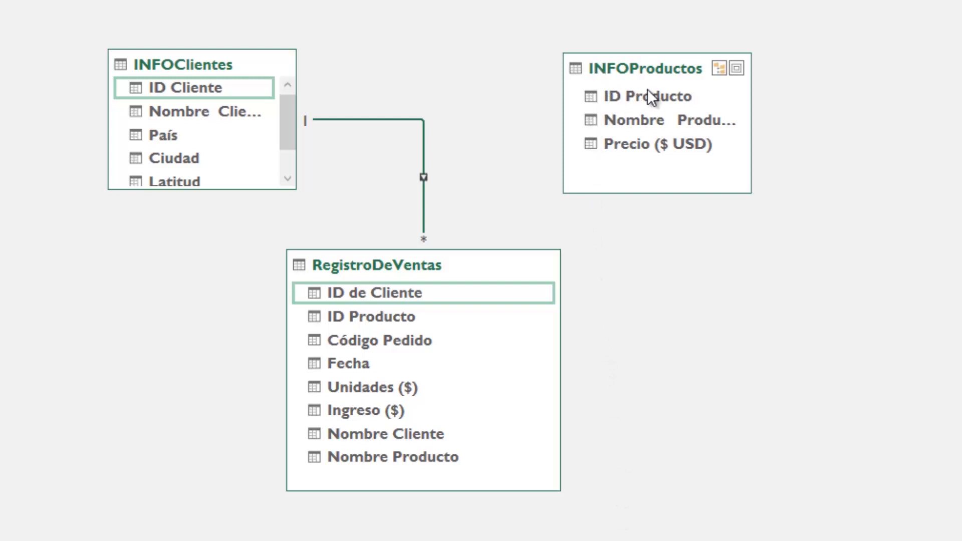
left_click_drag(614, 95, 390, 323)
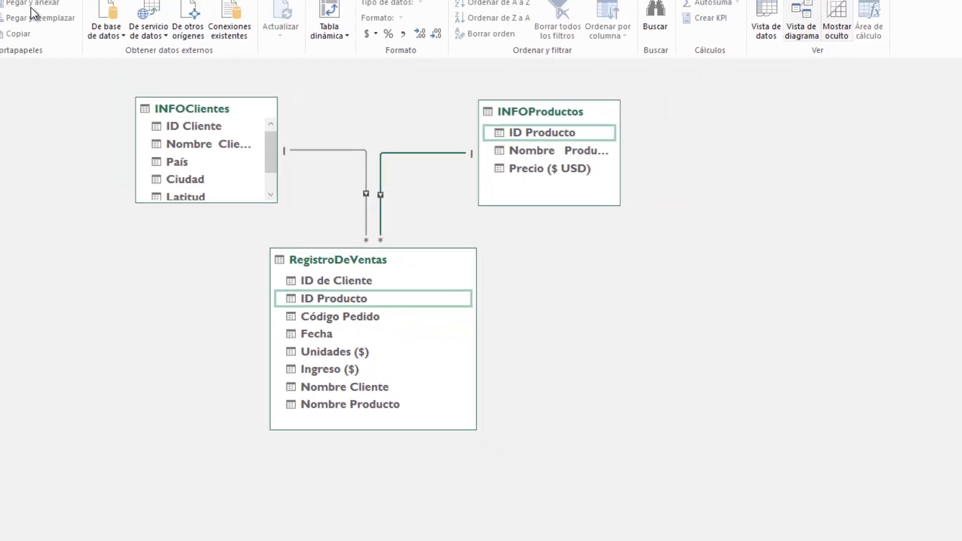
left_click(609, 331)
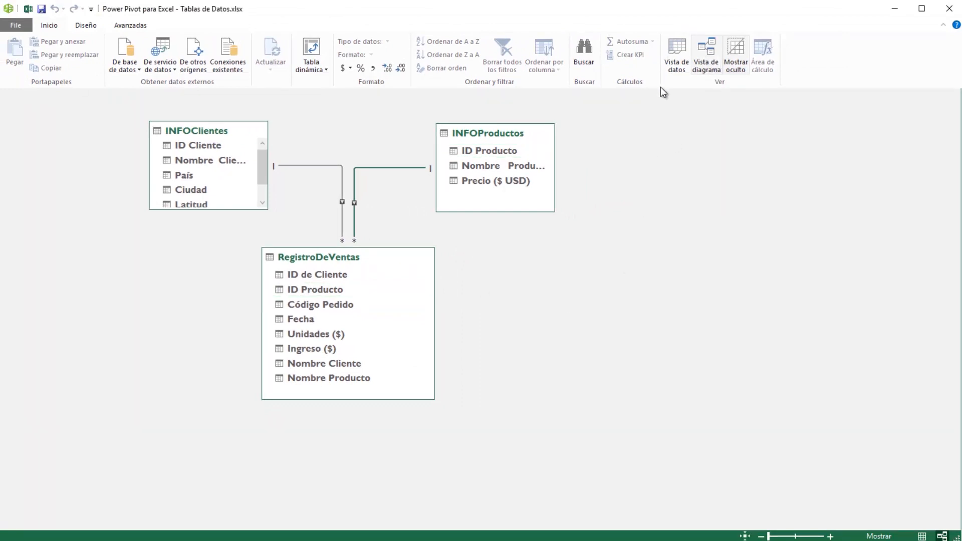
- Switch the model back to data view, return to the workbook and insert a new blank sheet after Clientes
left_click(673, 60)
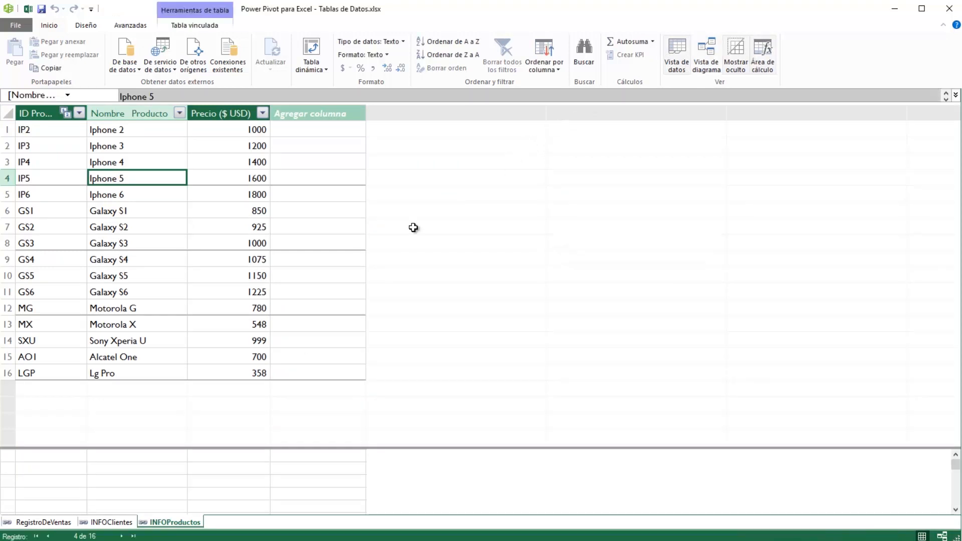
left_click(28, 9)
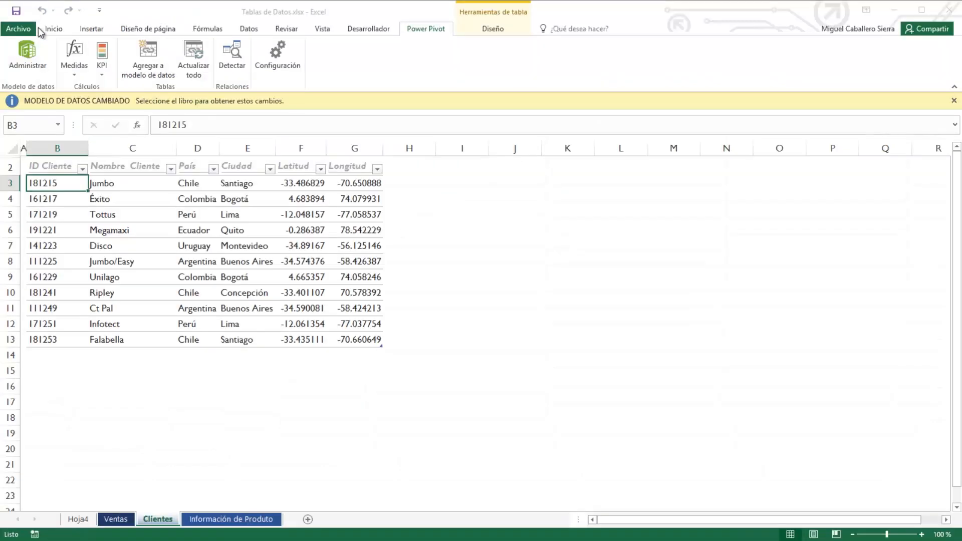
left_click(307, 519)
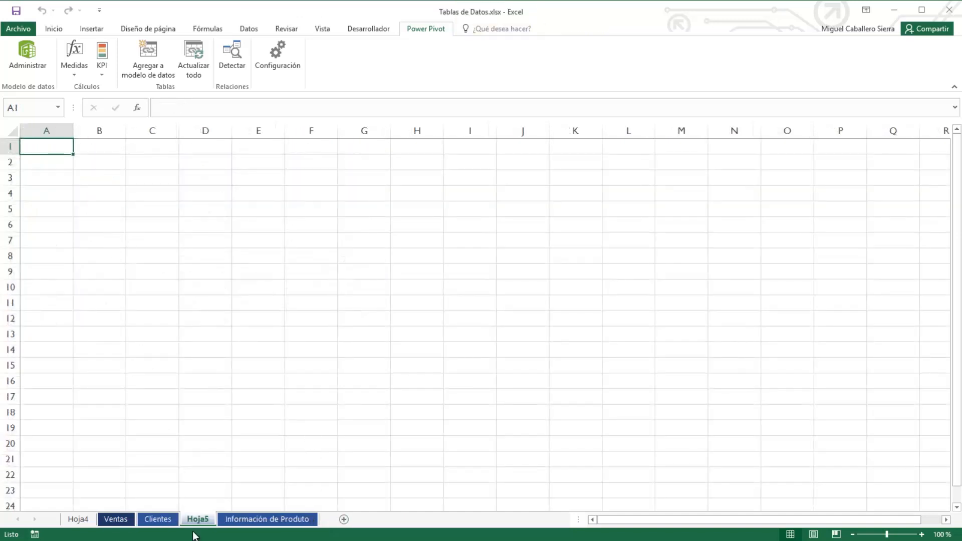
- Move the blank sheet Hoja5 after Información de Produto and select its cell B5
left_click_drag(199, 520, 347, 501)
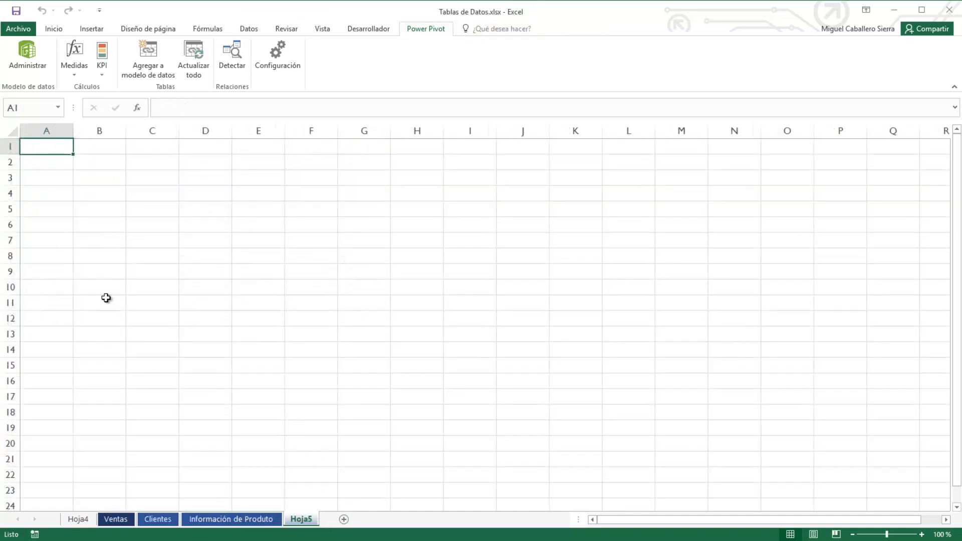
left_click(91, 213)
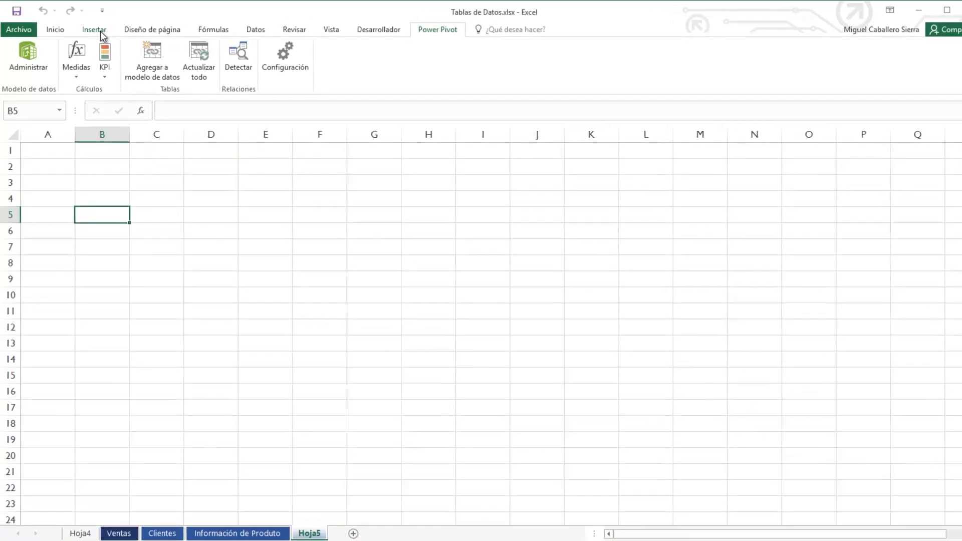
left_click(92, 29)
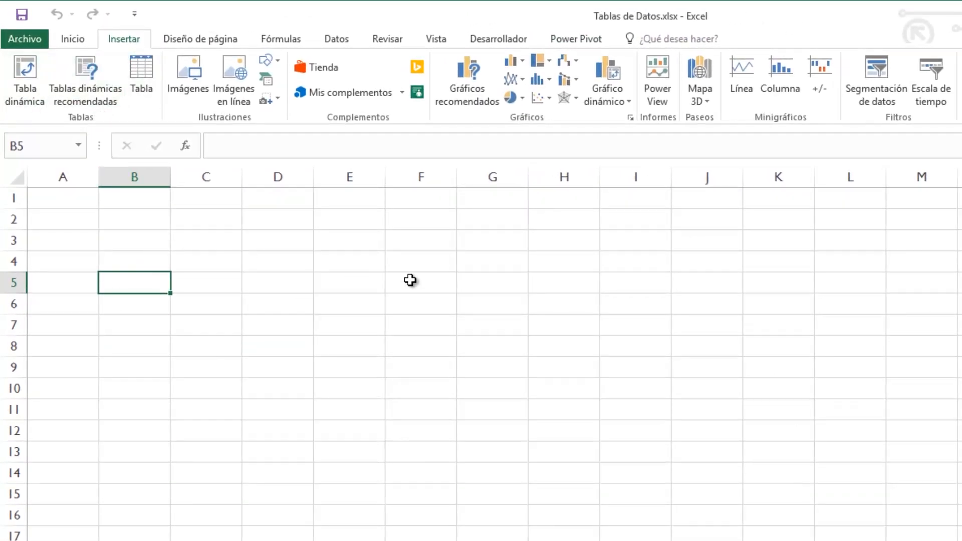
left_click(26, 95)
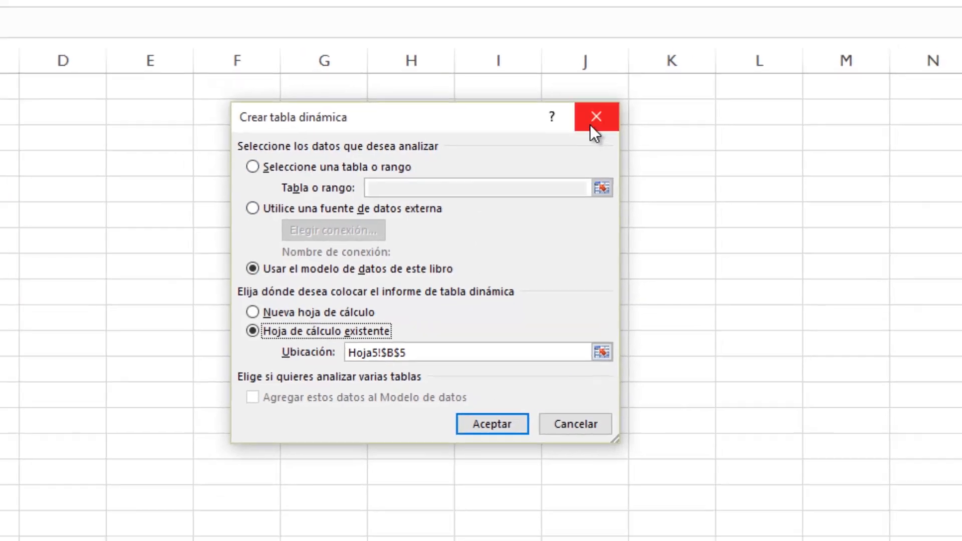
left_click(620, 99)
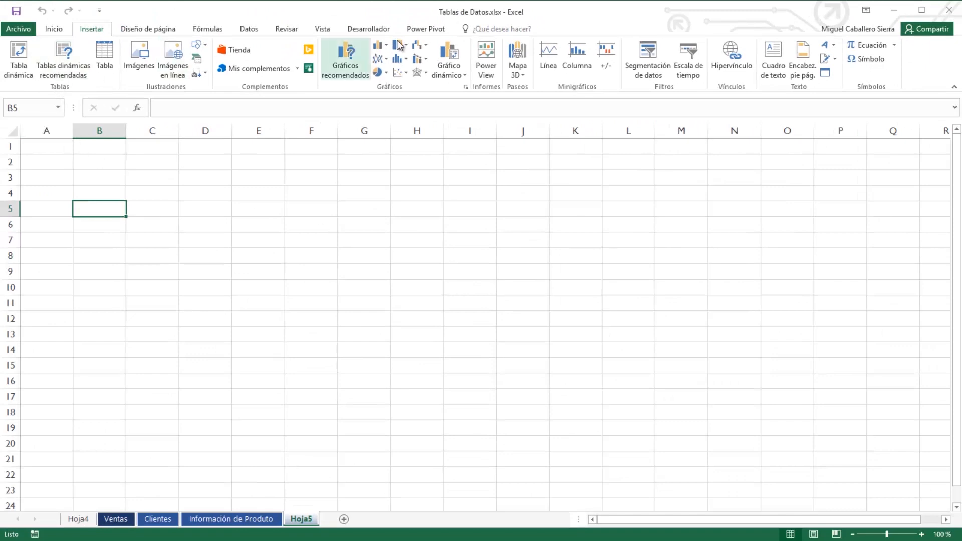
- Create a pivot table from the Power Pivot data model on a new worksheet
right_click(423, 32)
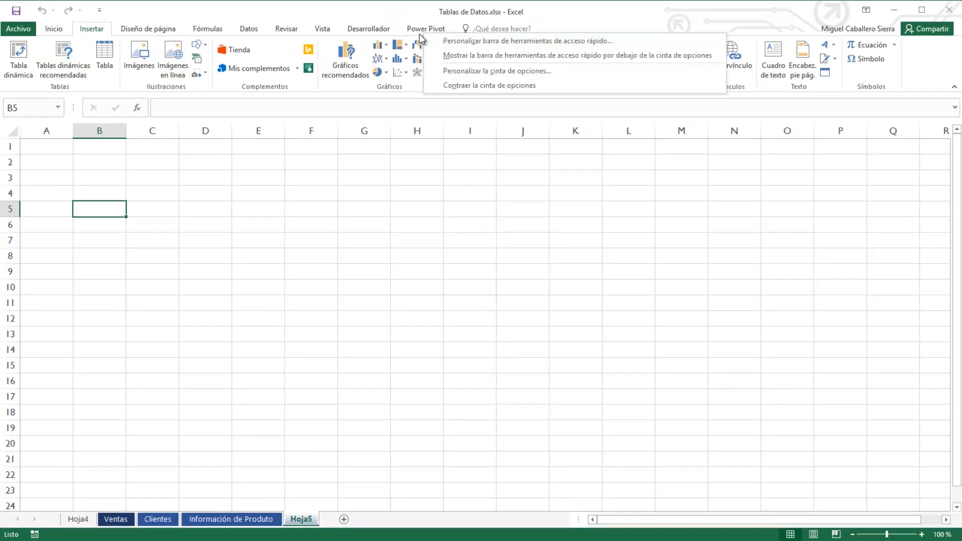
left_click(419, 34)
left_click(31, 53)
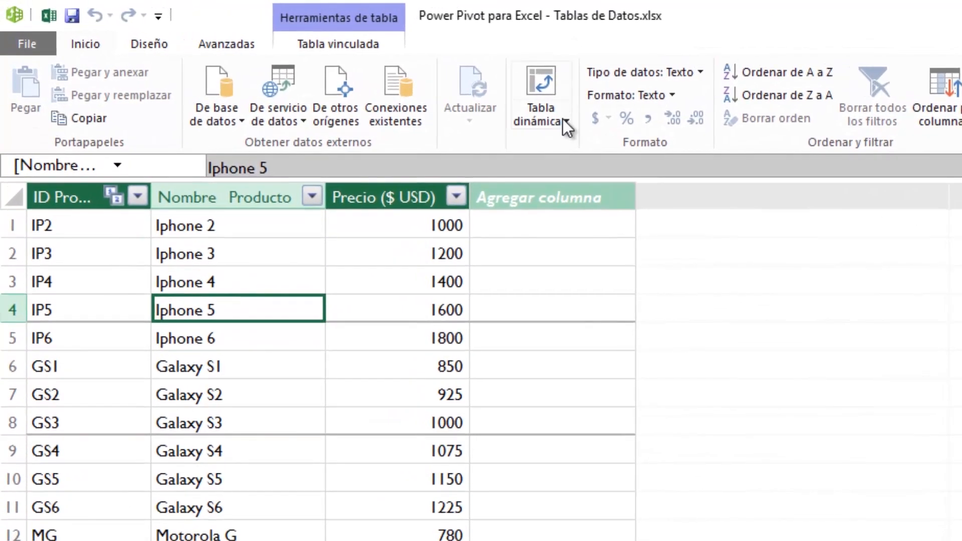
left_click(395, 84)
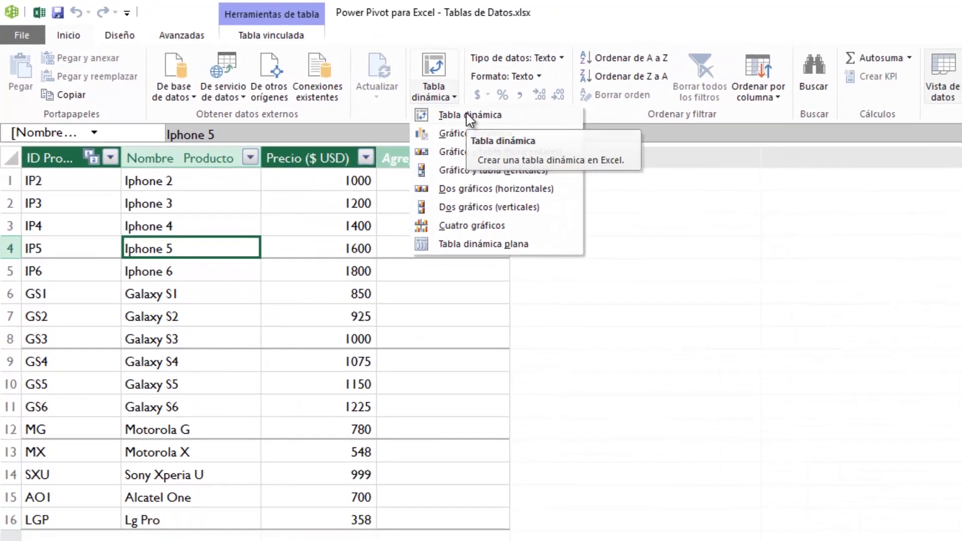
left_click(566, 146)
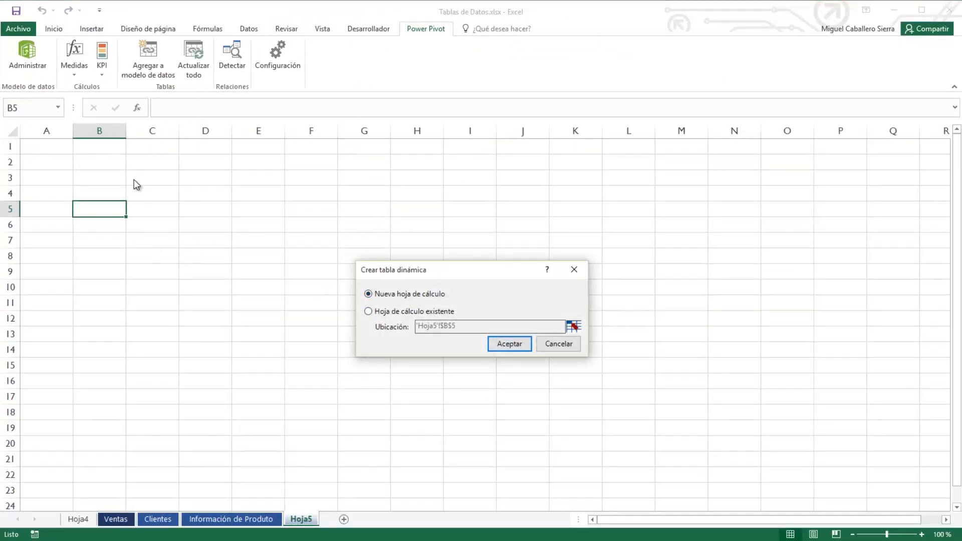
left_click(493, 346)
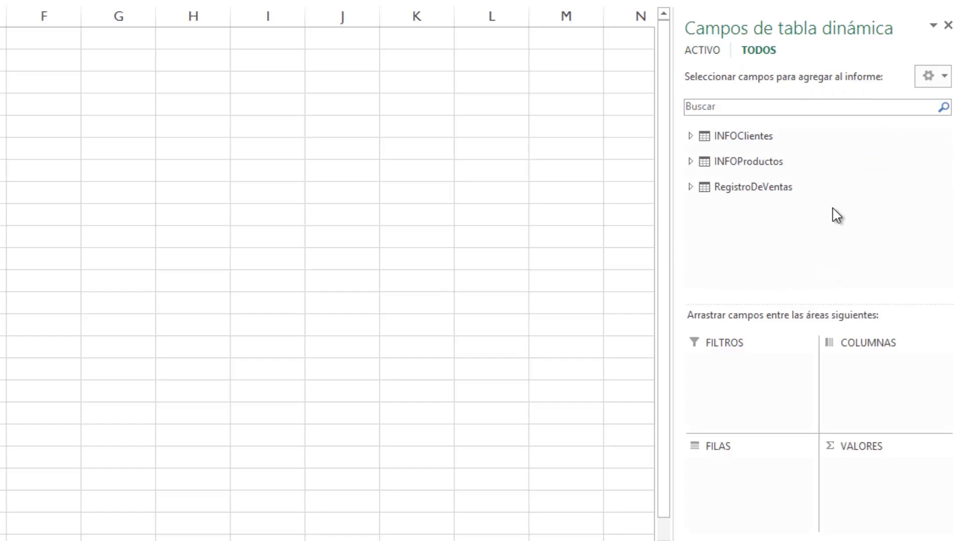
- Summarise RegistroDeVentas' Ingreso ($) as the pivot table's values, with INFOClientes' Nombre Cliente as rows
left_click(692, 187)
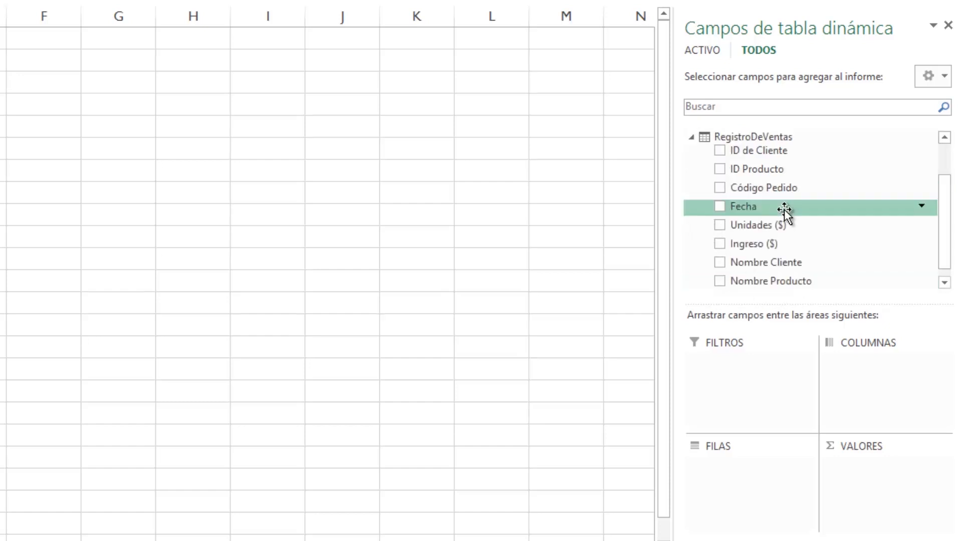
left_click_drag(771, 244, 893, 471)
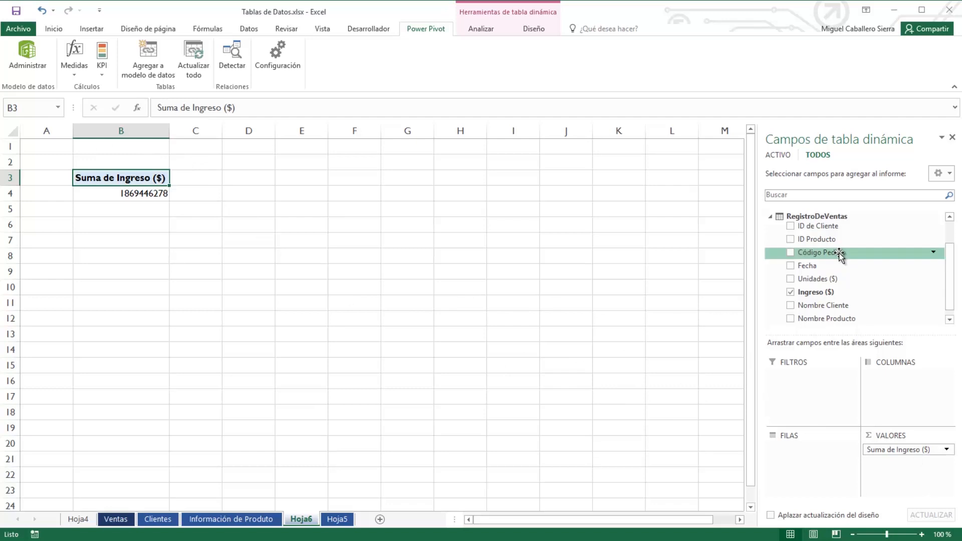
scroll(840, 273, "up", 3)
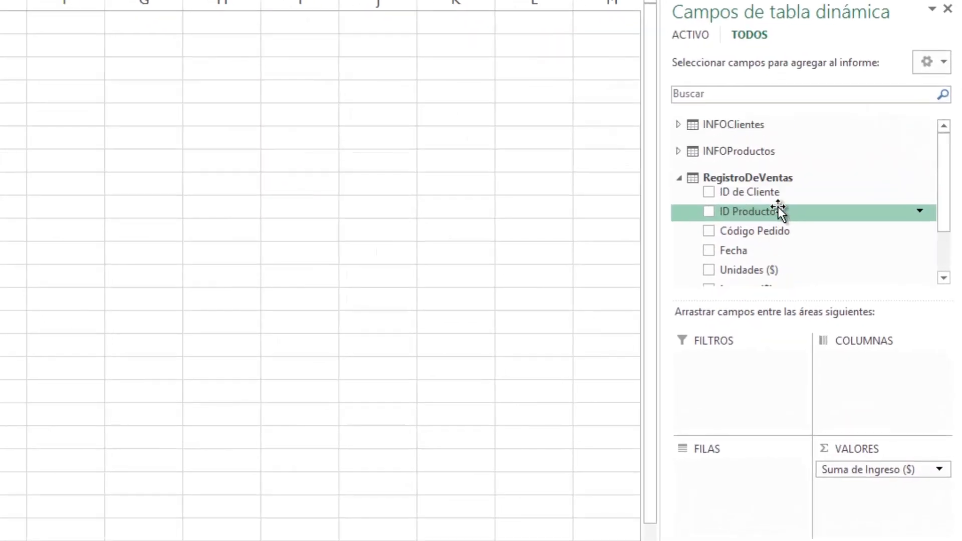
left_click(678, 124)
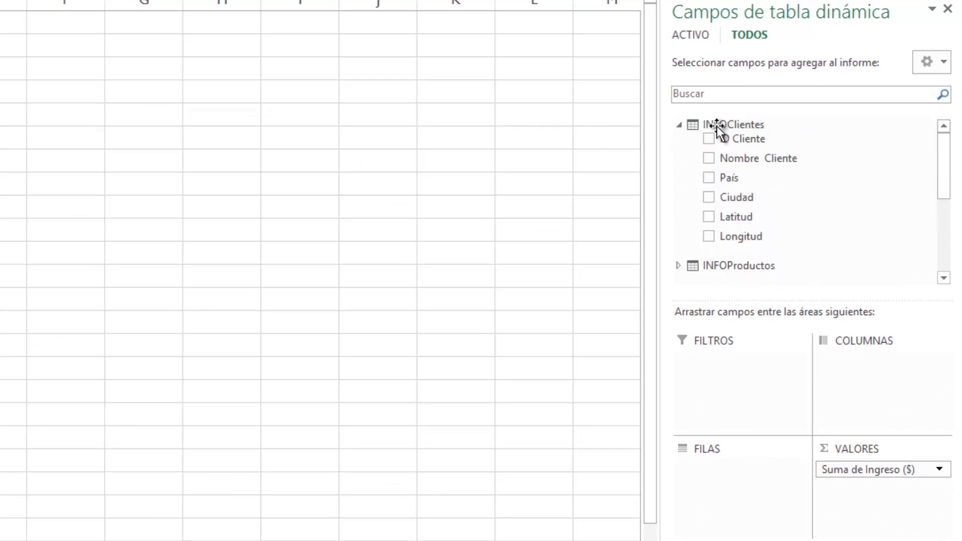
left_click_drag(765, 157, 738, 495)
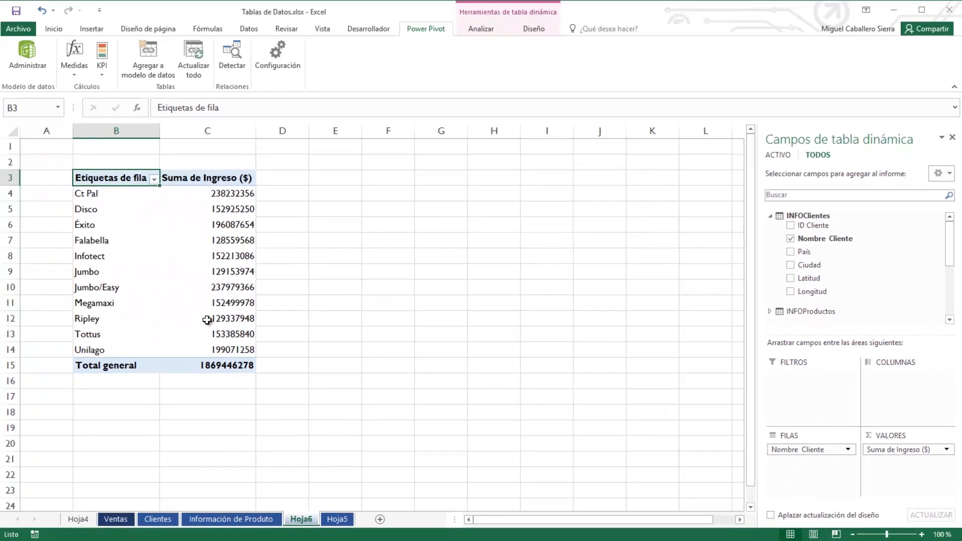
- Break the income down by product, using INFOProductos' Nombre Producto as the pivot table's columns
scroll(852, 287, "down", 2)
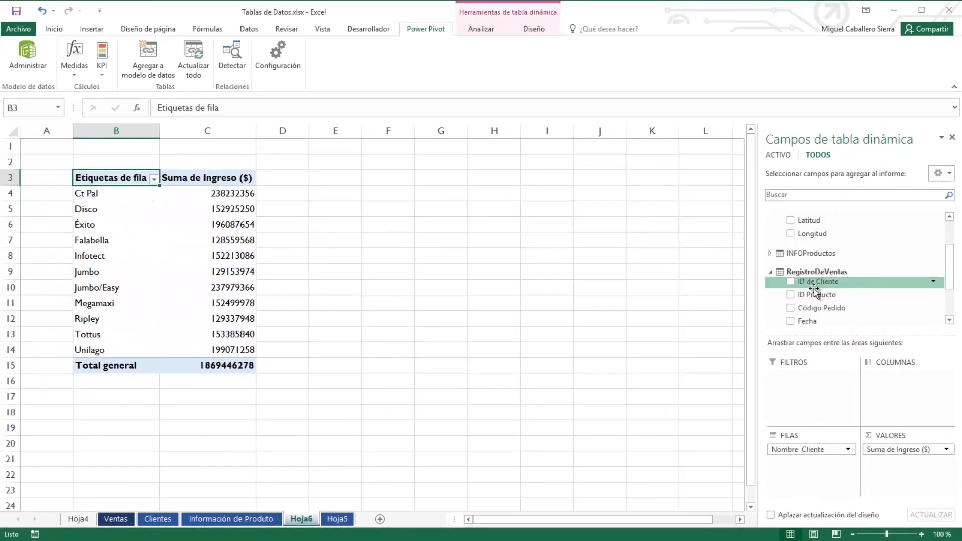
left_click(771, 254)
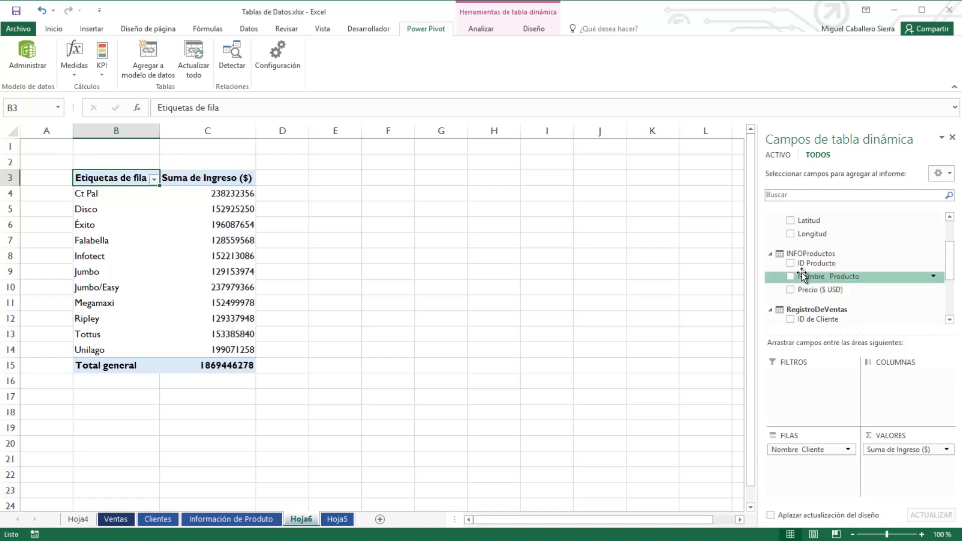
left_click_drag(807, 279, 897, 396)
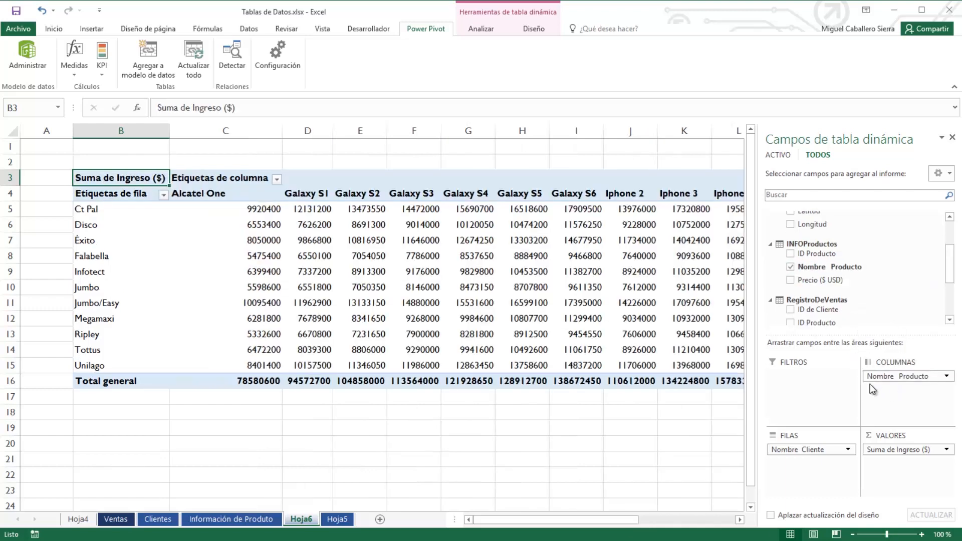
left_click_drag(571, 519, 585, 518)
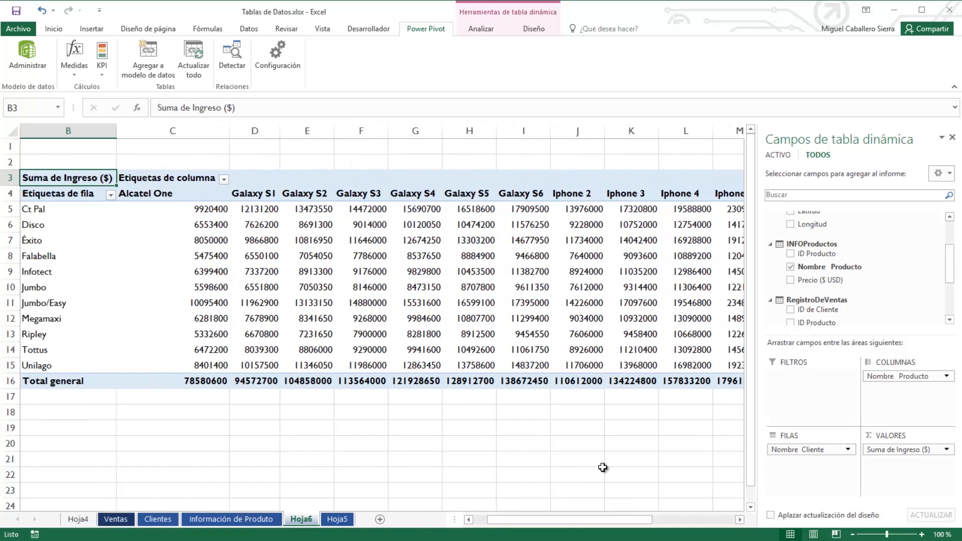
mouse_move(459, 277)
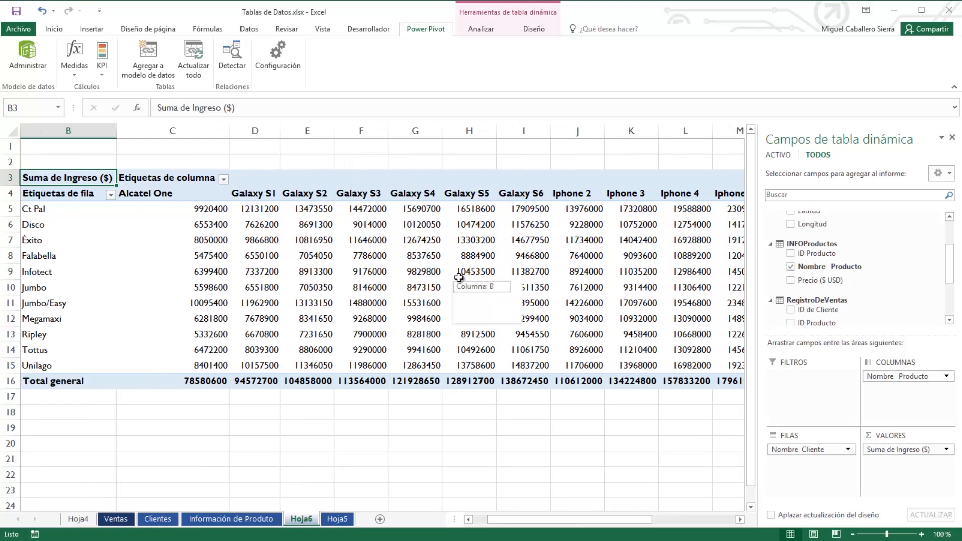